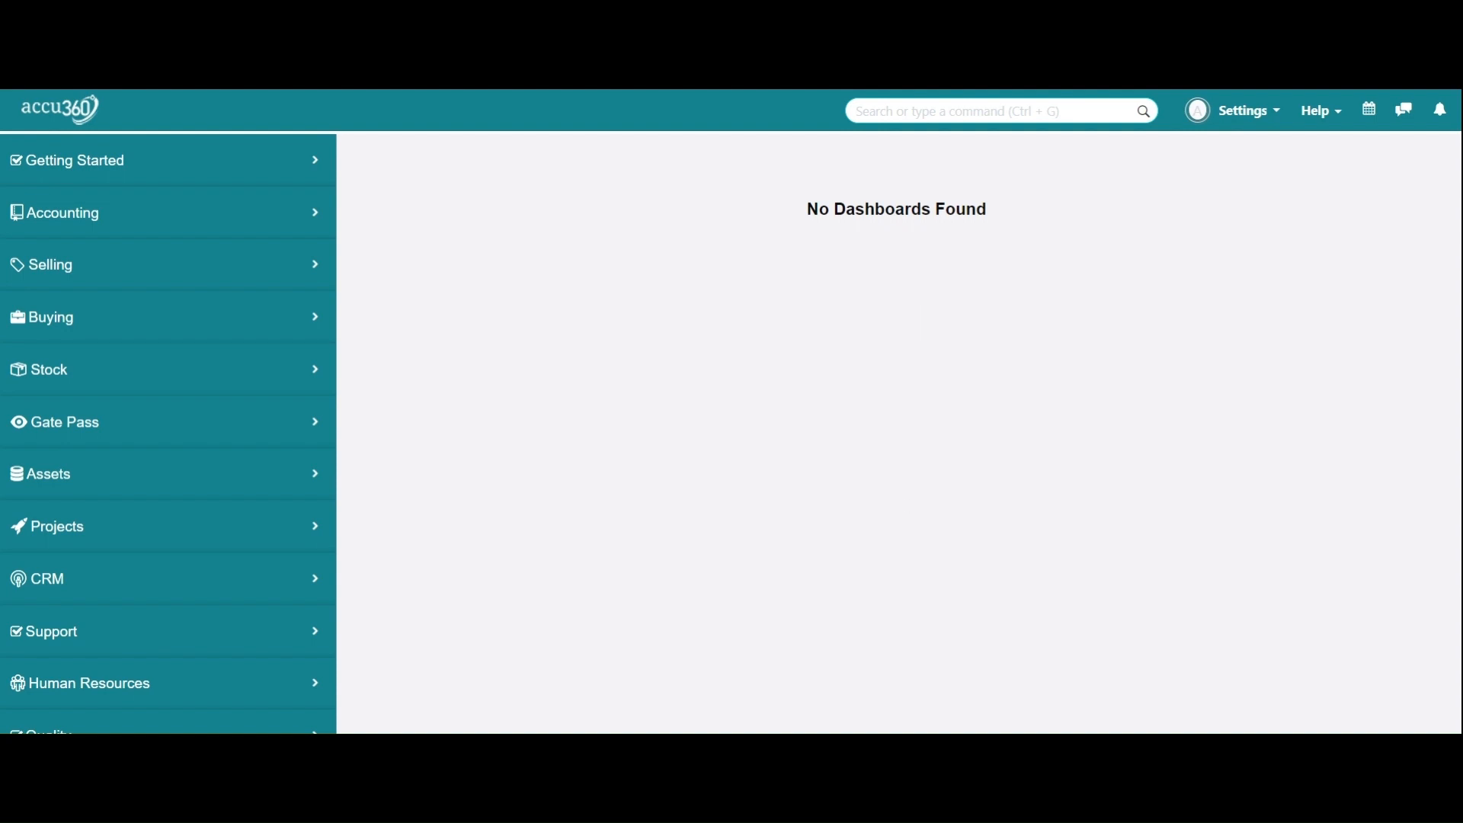
- Open the Item list through a search for "item" and start a new item record
{"action": "left_click", "coordinate": [957, 111]}
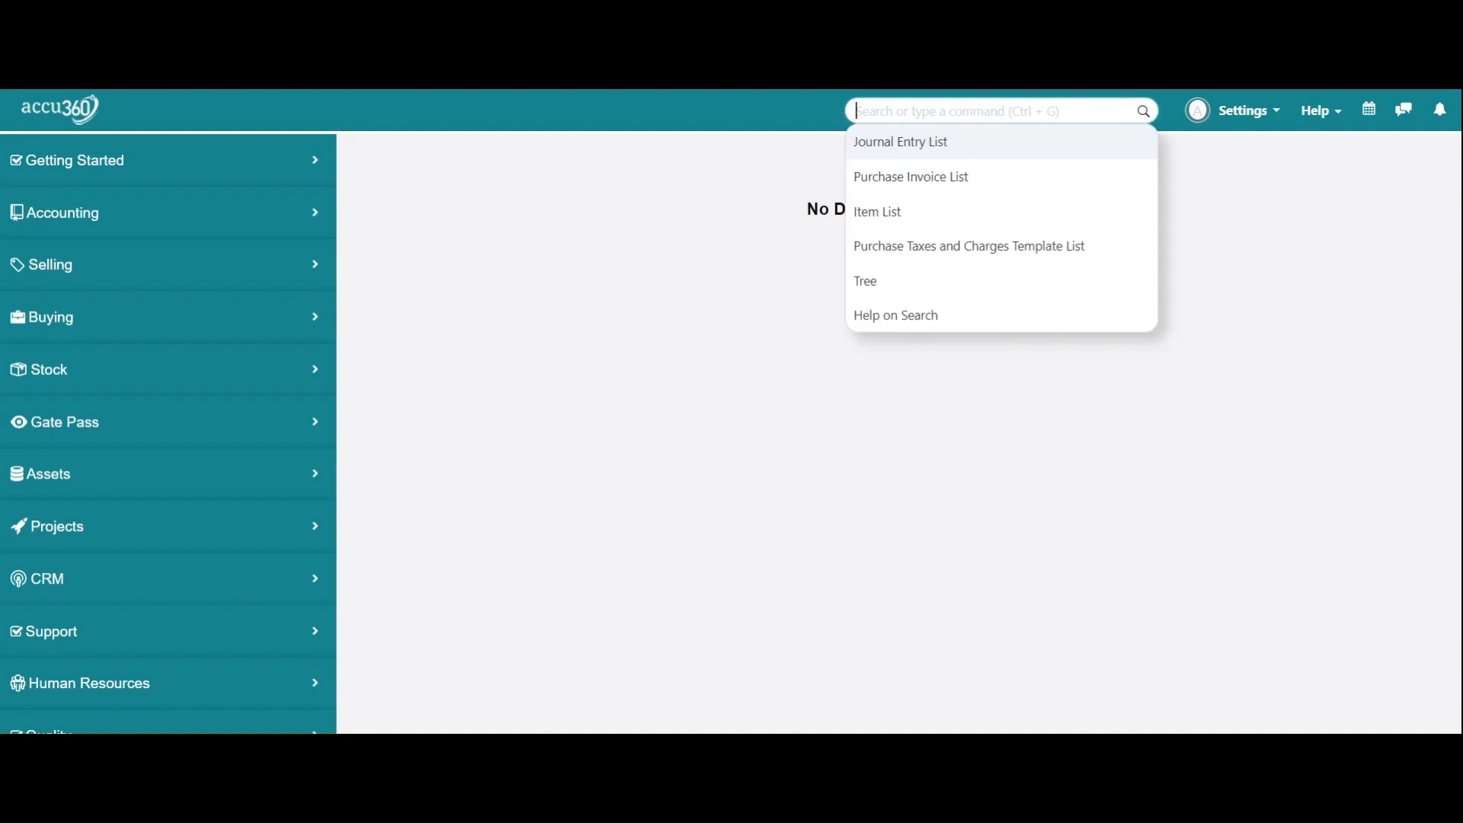
{"action": "type", "text": "item"}
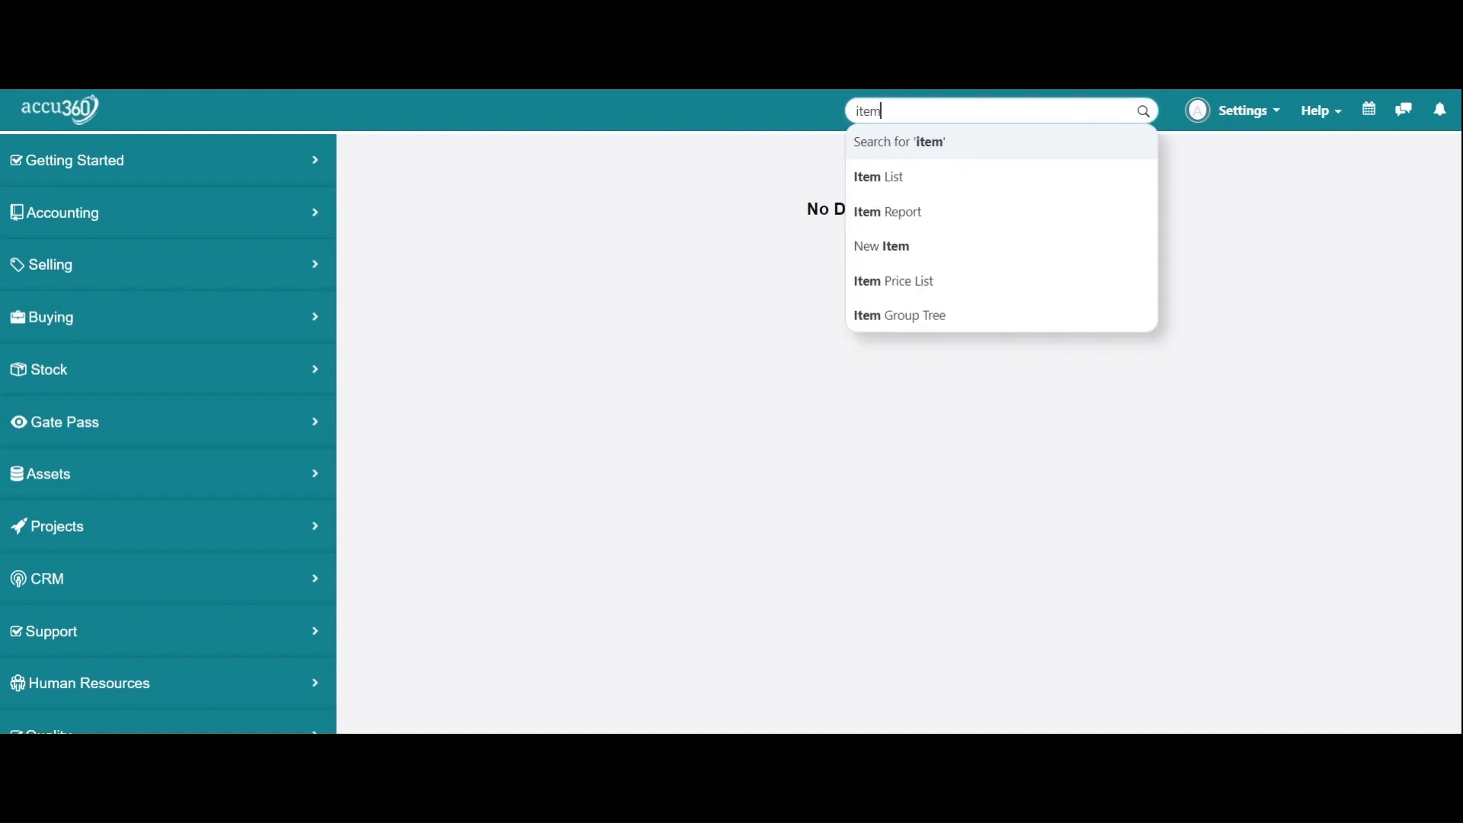
{"action": "key", "text": "Down"}
{"action": "key", "text": "Return"}
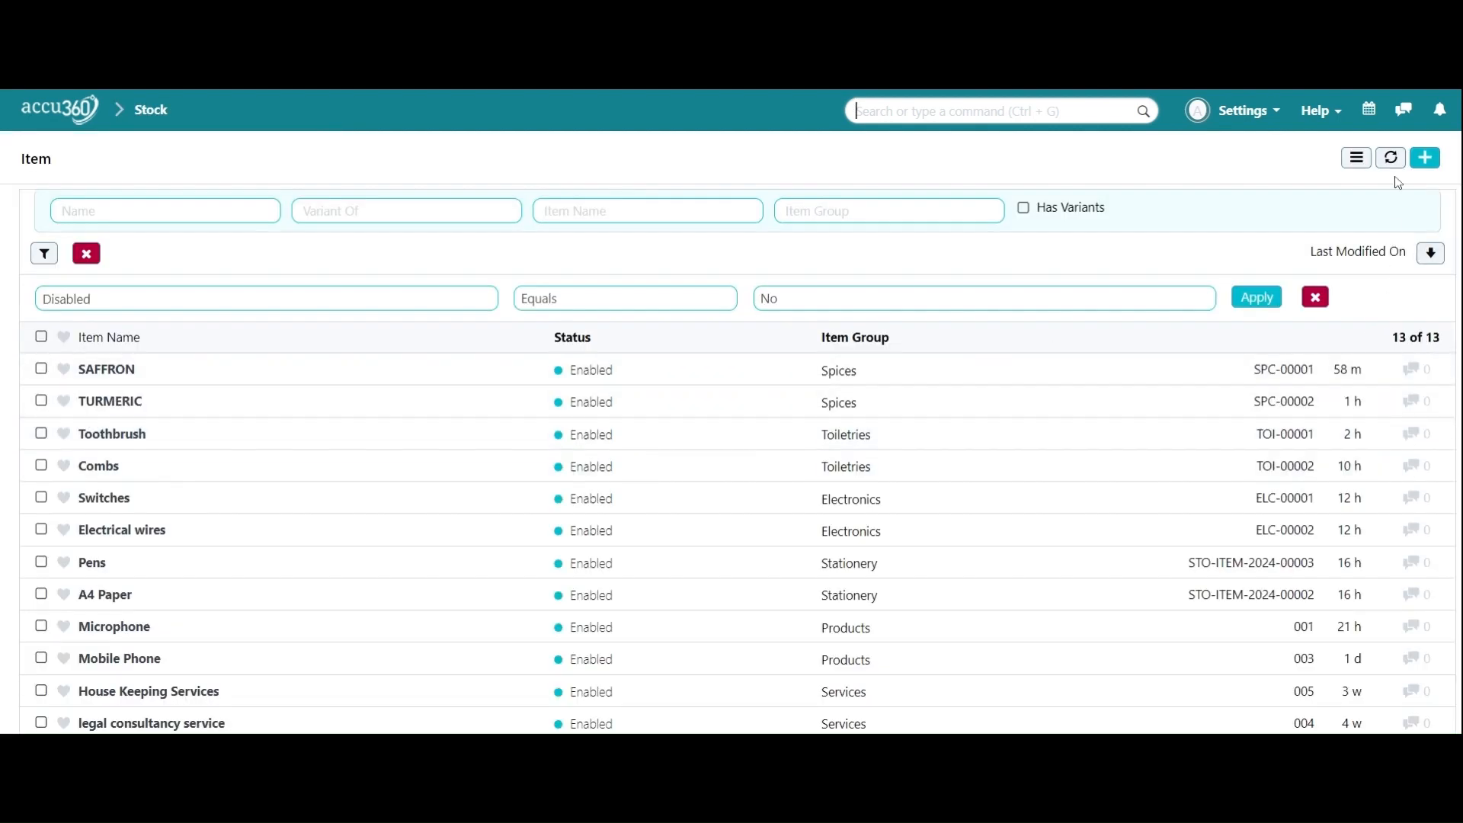
{"action": "left_click", "coordinate": [1426, 158]}
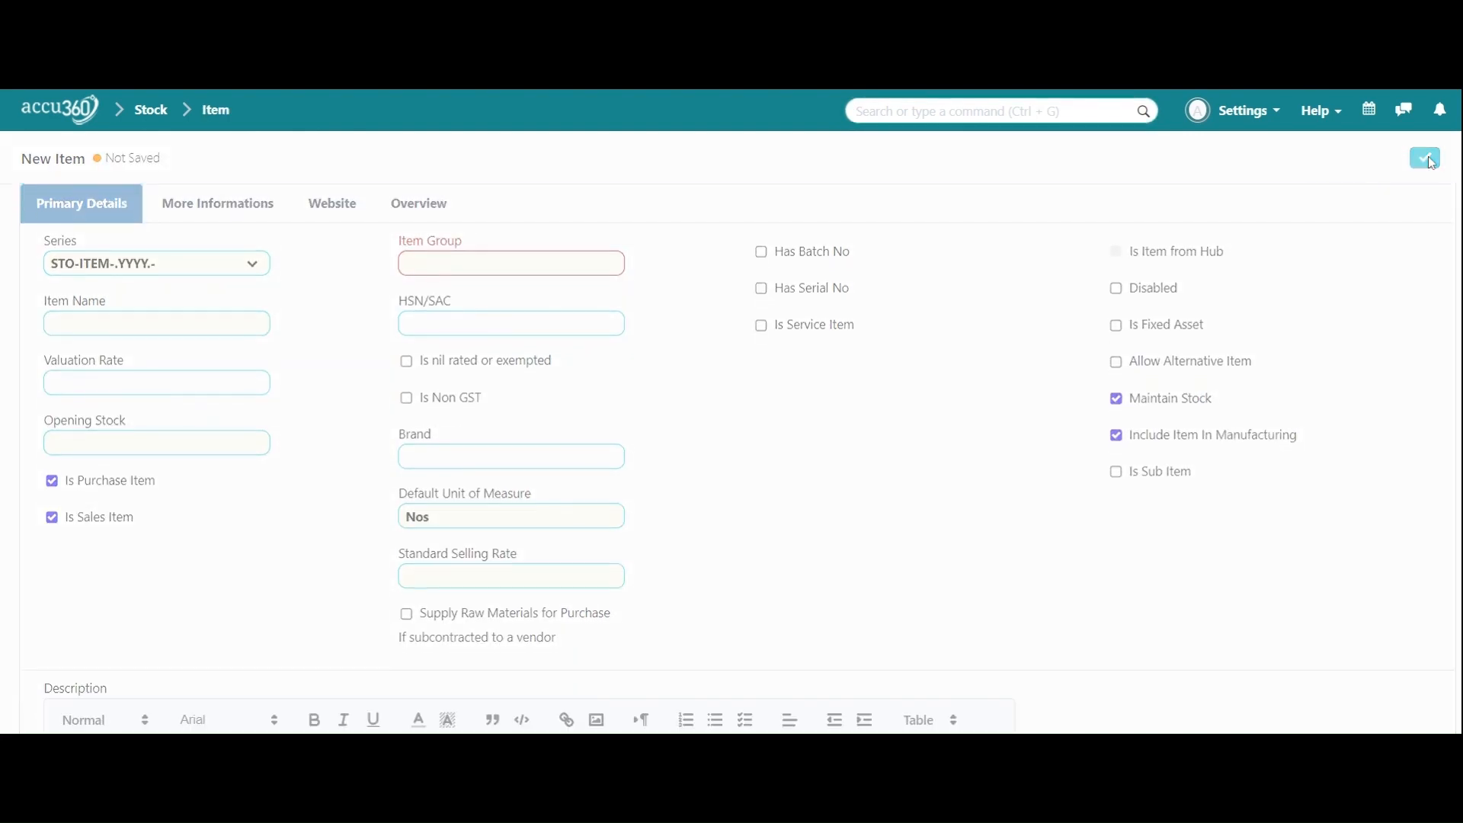
{"action": "scroll", "coordinate": [1163, 213], "scroll_direction": "down", "scroll_amount": 2}
{"action": "scroll", "coordinate": [833, 505], "scroll_direction": "up", "scroll_amount": 2}
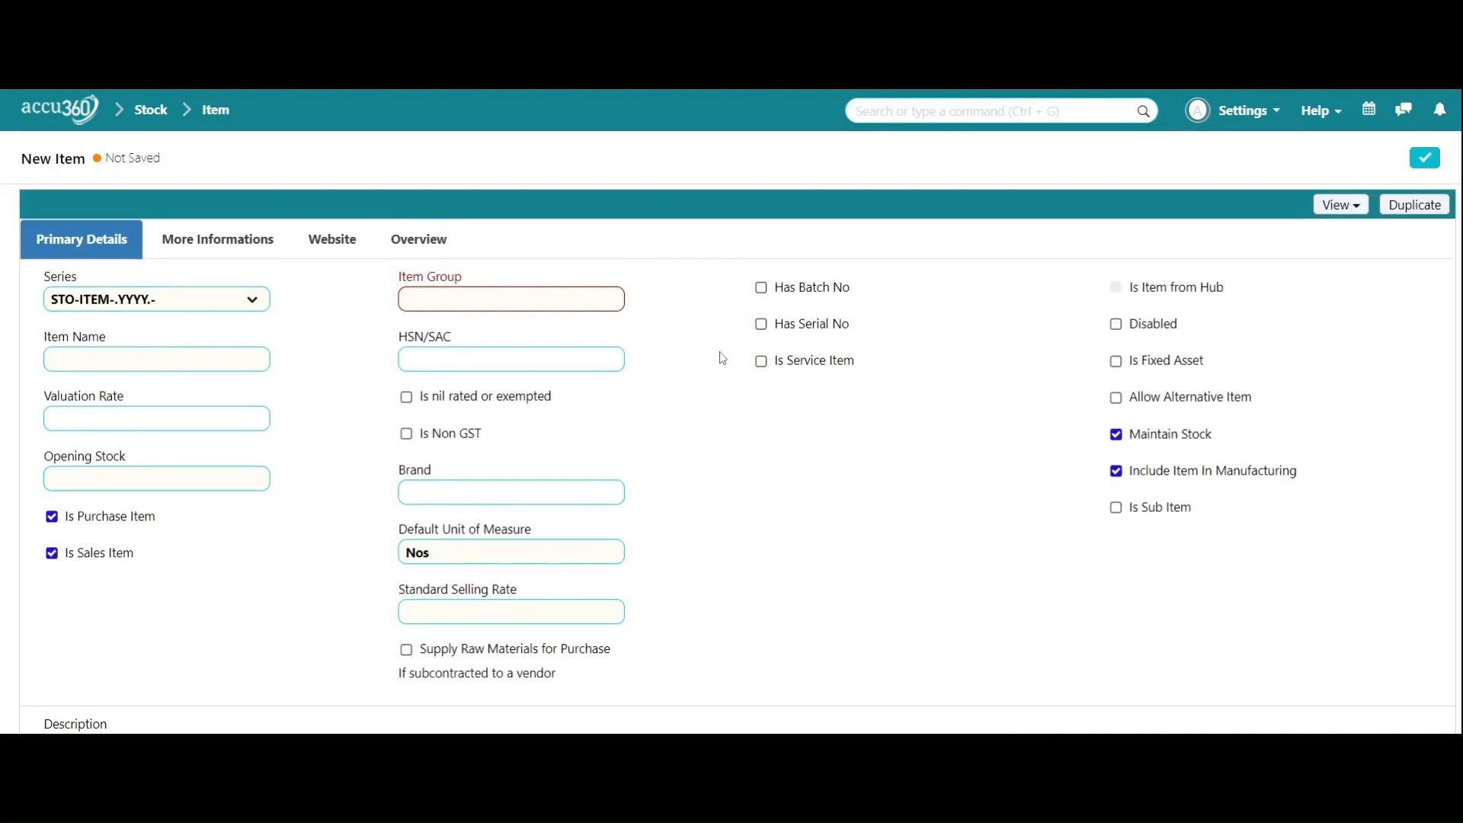
- Mark the new item as a service item and assign it to the Services item group
{"action": "left_click", "coordinate": [762, 363]}
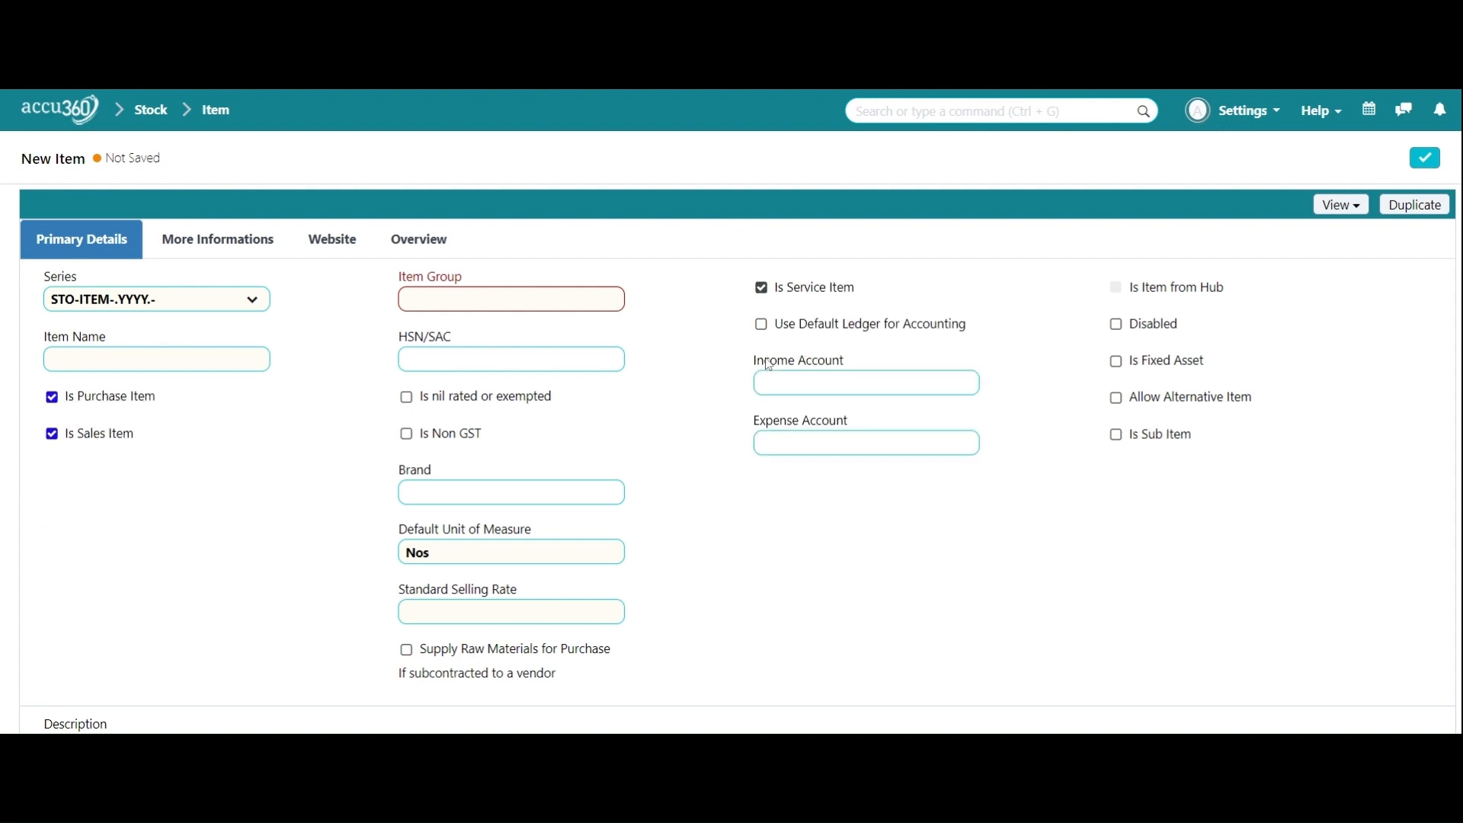
{"action": "left_click", "coordinate": [495, 300]}
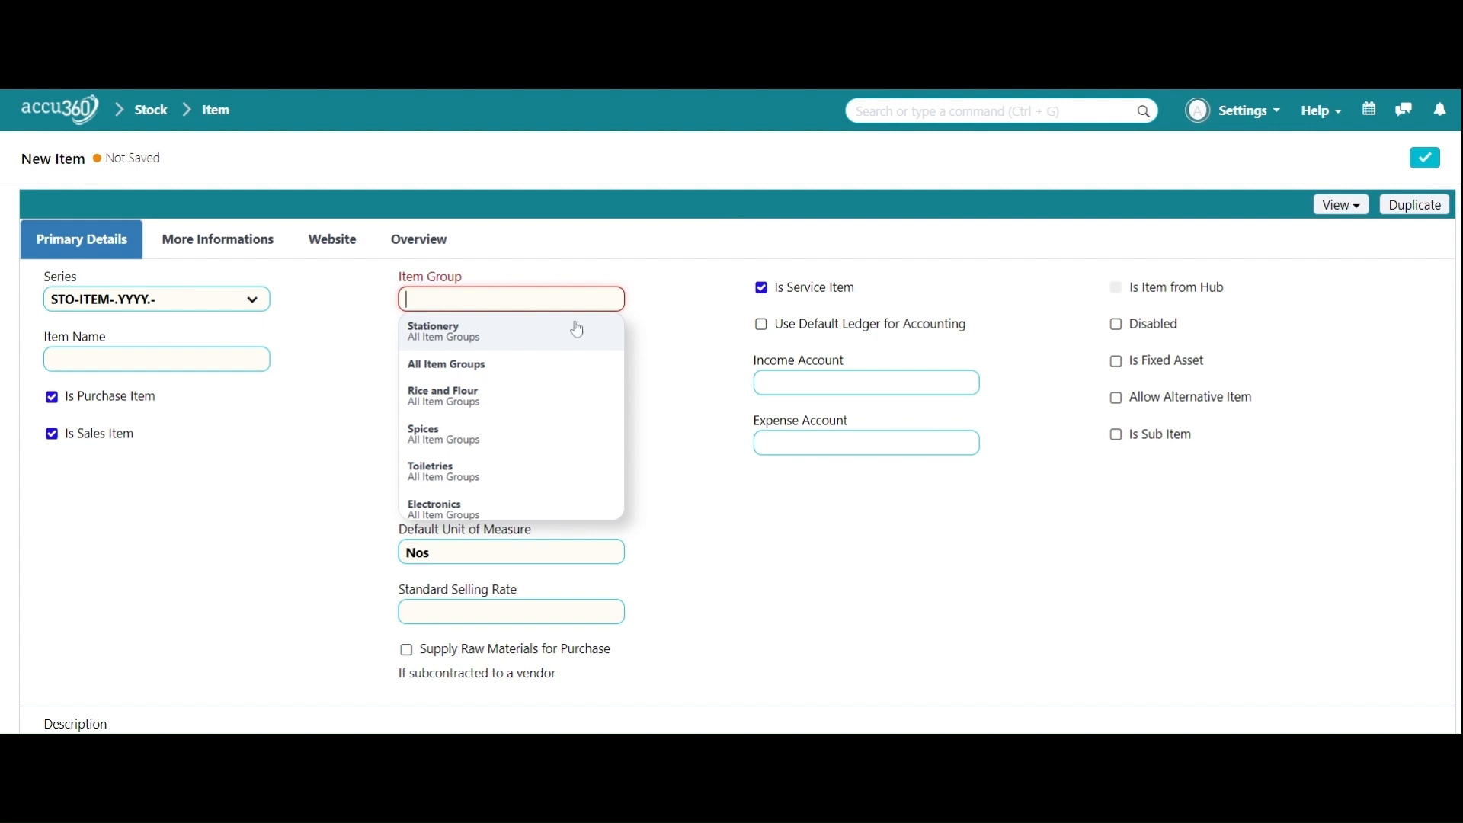
{"action": "scroll", "coordinate": [594, 416], "scroll_direction": "down", "scroll_amount": 2}
{"action": "scroll", "coordinate": [599, 419], "scroll_direction": "up", "scroll_amount": 2}
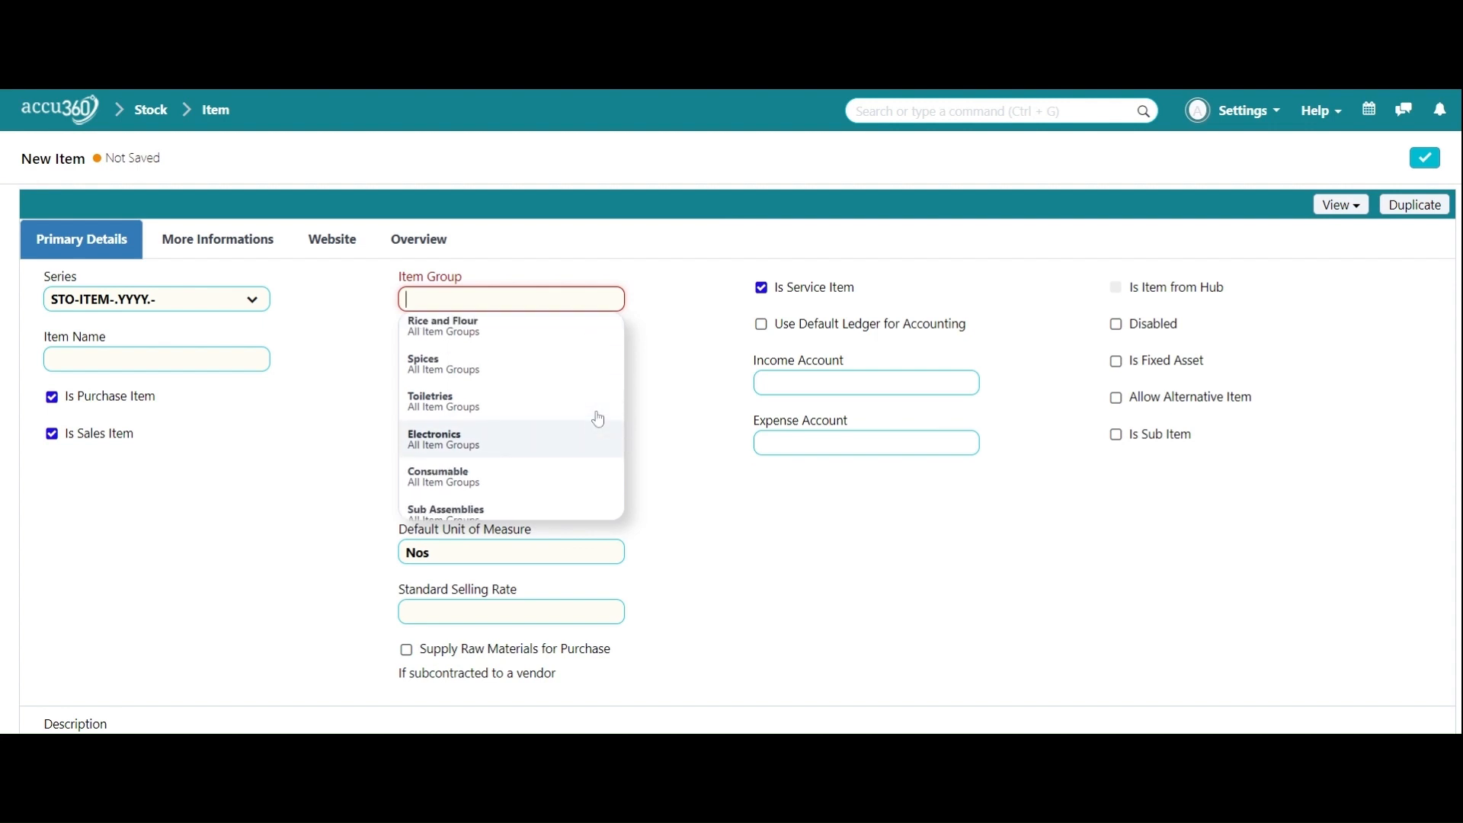
{"action": "scroll", "coordinate": [598, 419], "scroll_direction": "down", "scroll_amount": 3}
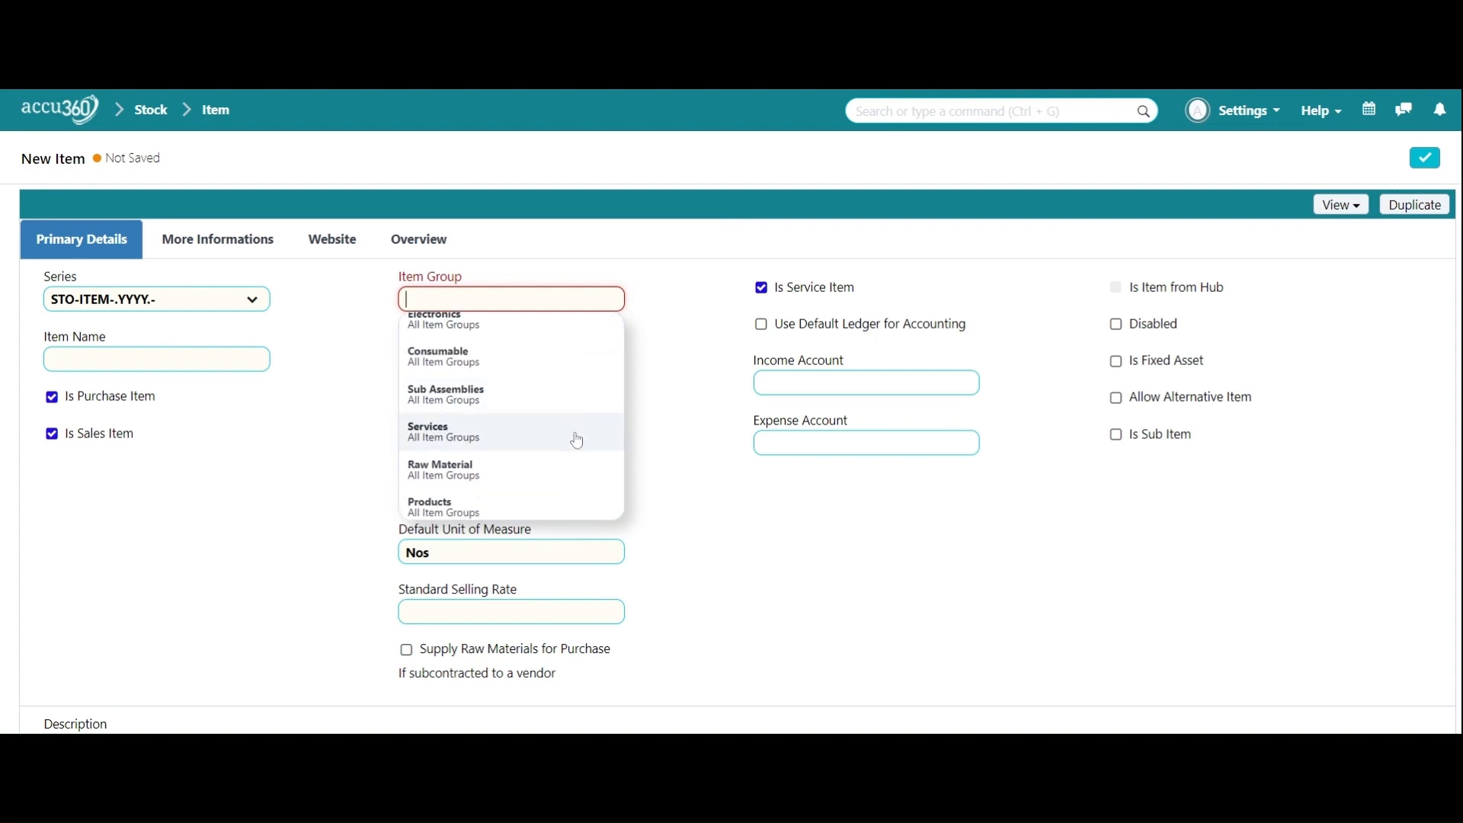
{"action": "left_click", "coordinate": [575, 434]}
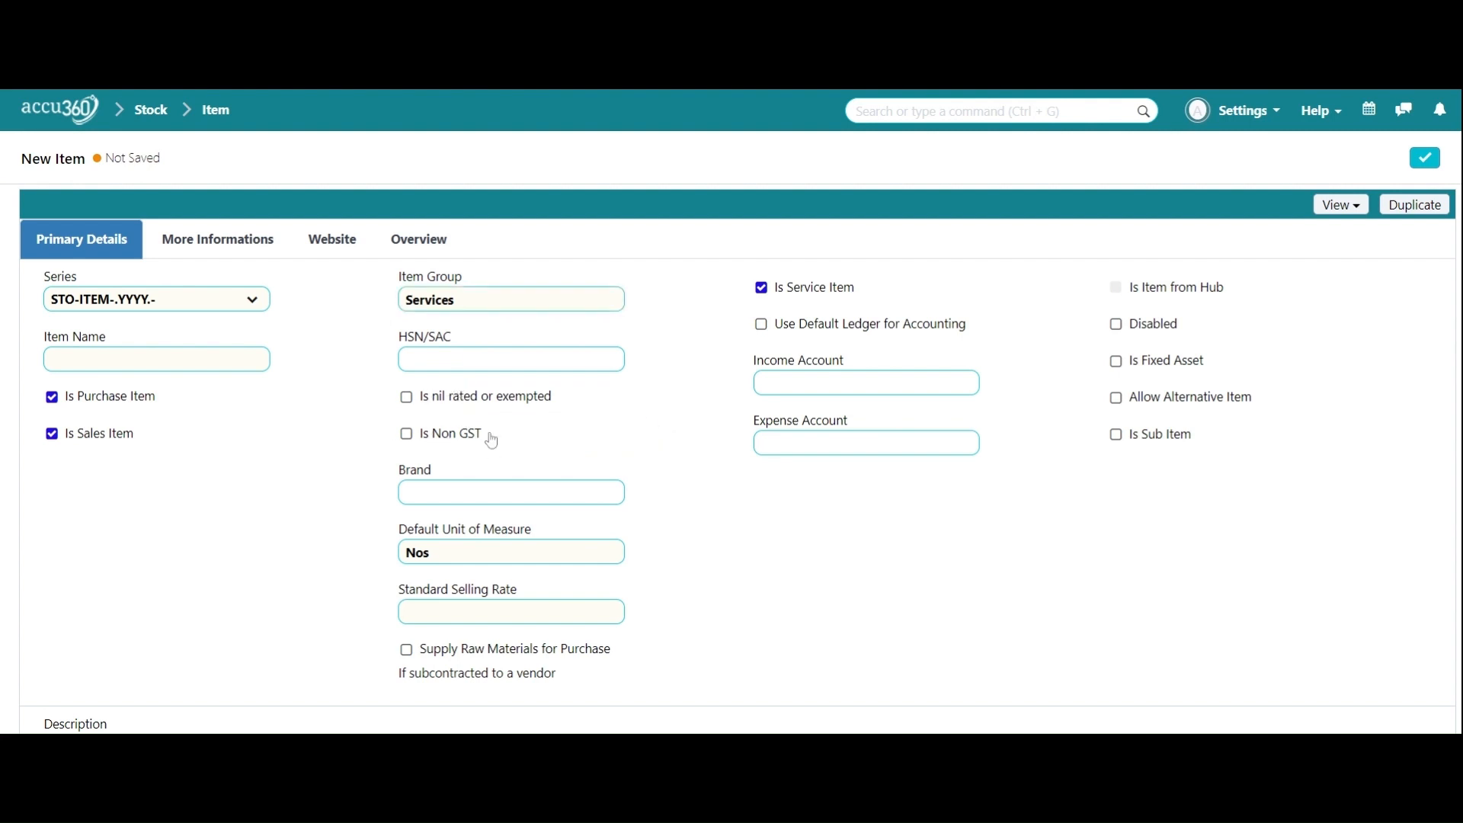
- Flag the item as nil rated or exempted and set its default unit of measure to Job
{"action": "left_click", "coordinate": [406, 397]}
{"action": "key", "text": "BackSpace"}
{"action": "key", "text": "BackSpace"}
{"action": "key", "text": "BackSpace"}
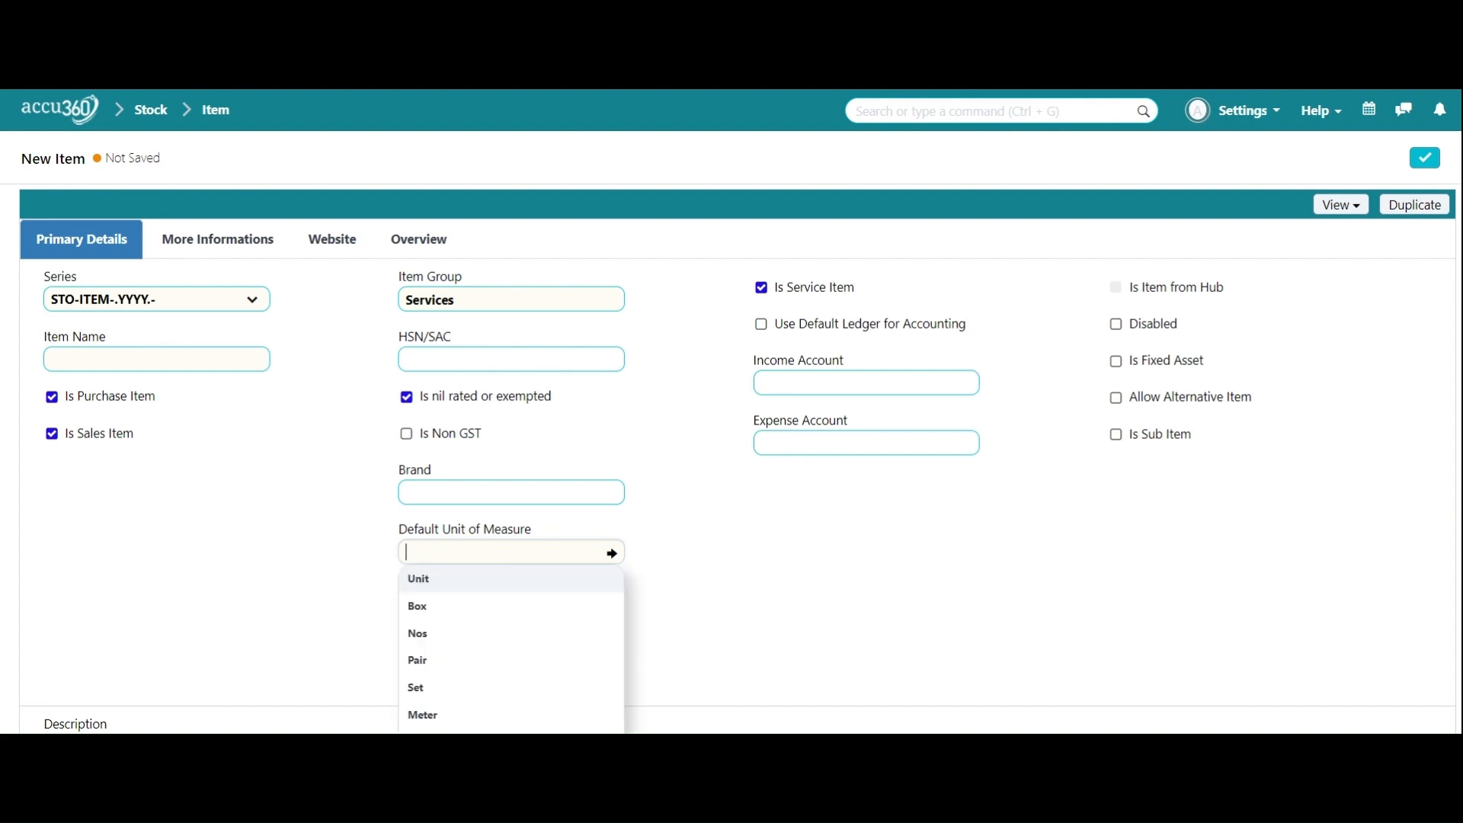
{"action": "type", "text": "job"}
{"action": "left_click", "coordinate": [547, 581]}
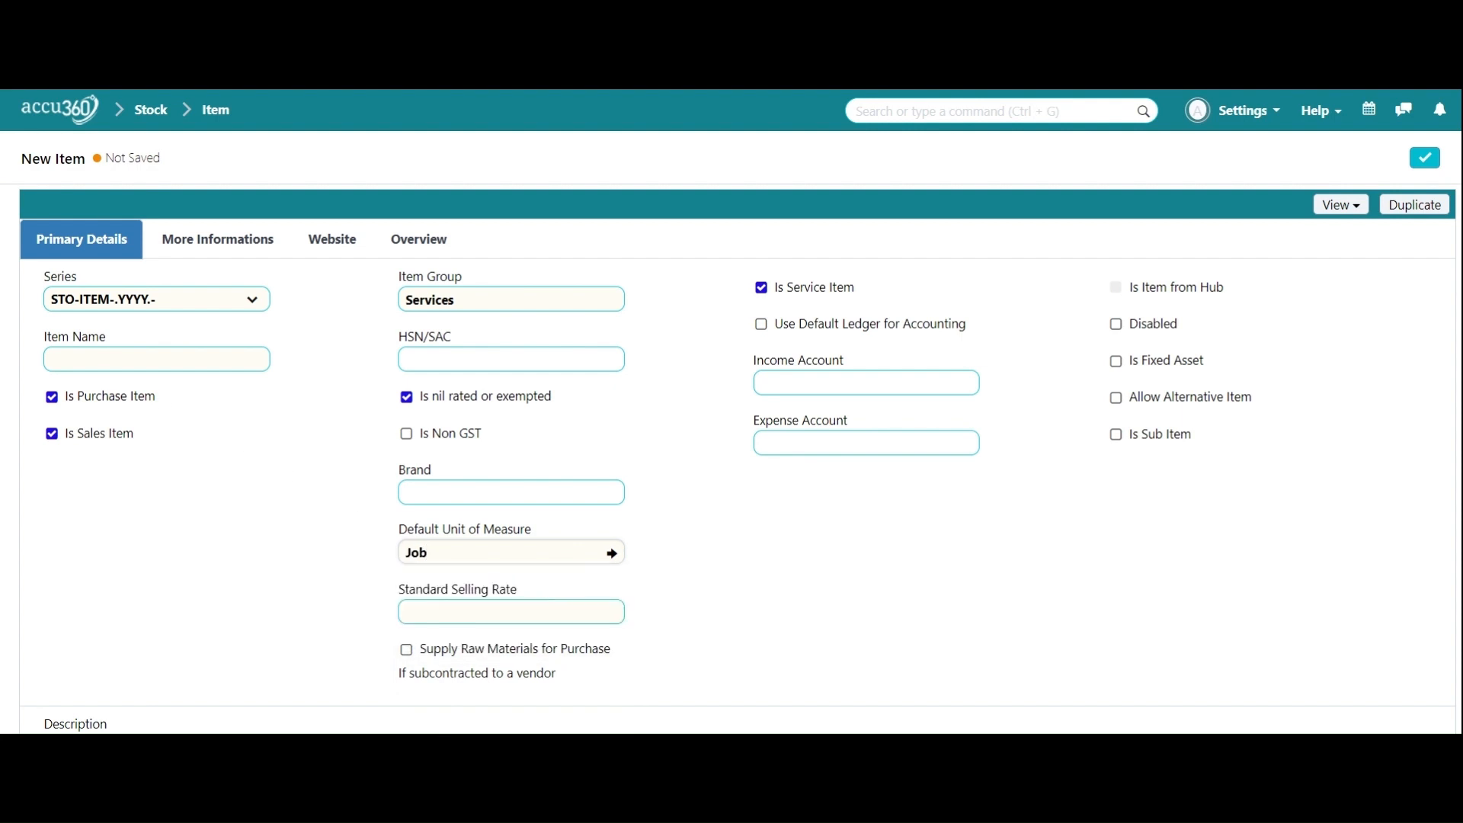
- Name the item "Delivery"
{"action": "left_click", "coordinate": [101, 353]}
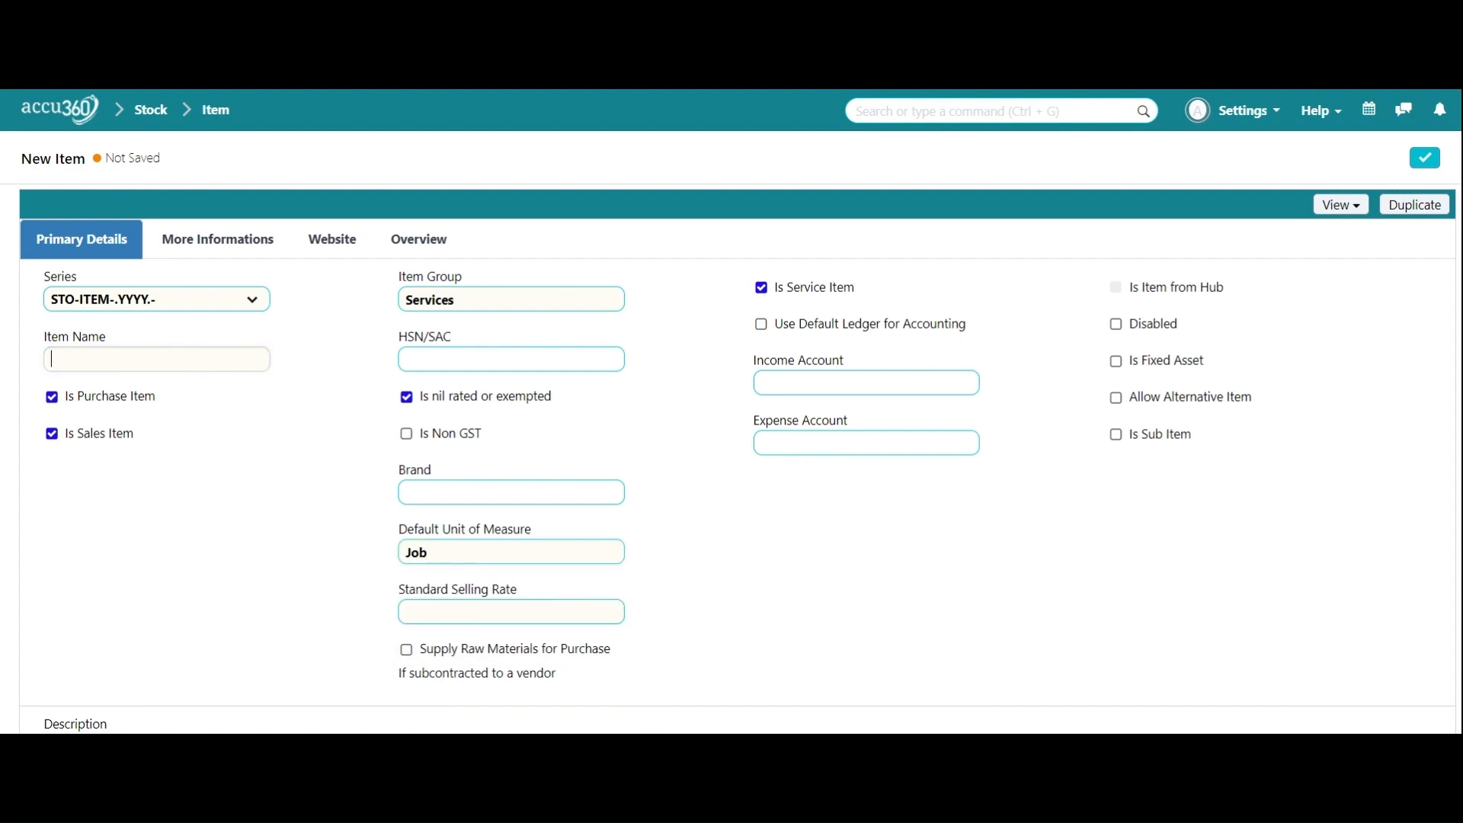
{"action": "type", "text": "Delivery Income"}
{"action": "left_click", "coordinate": [382, 430]}
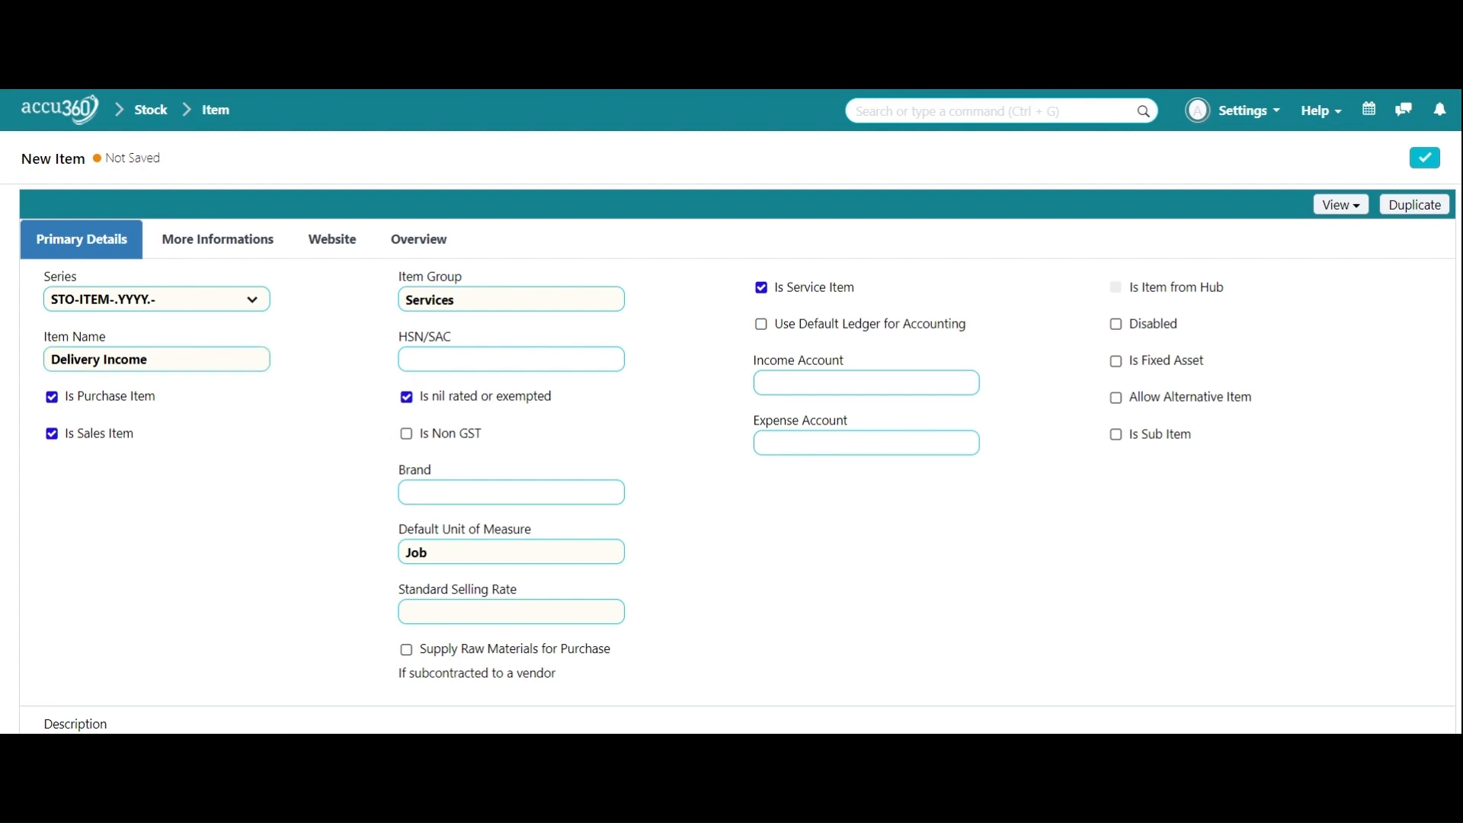
{"action": "left_click", "coordinate": [244, 358]}
{"action": "key", "text": "BackSpace"}
{"action": "key", "text": "BackSpace"}
{"action": "key", "text": "BackSpace"}
{"action": "key", "text": "BackSpace"}
{"action": "key", "text": "BackSpace"}
{"action": "key", "text": "BackSpace"}
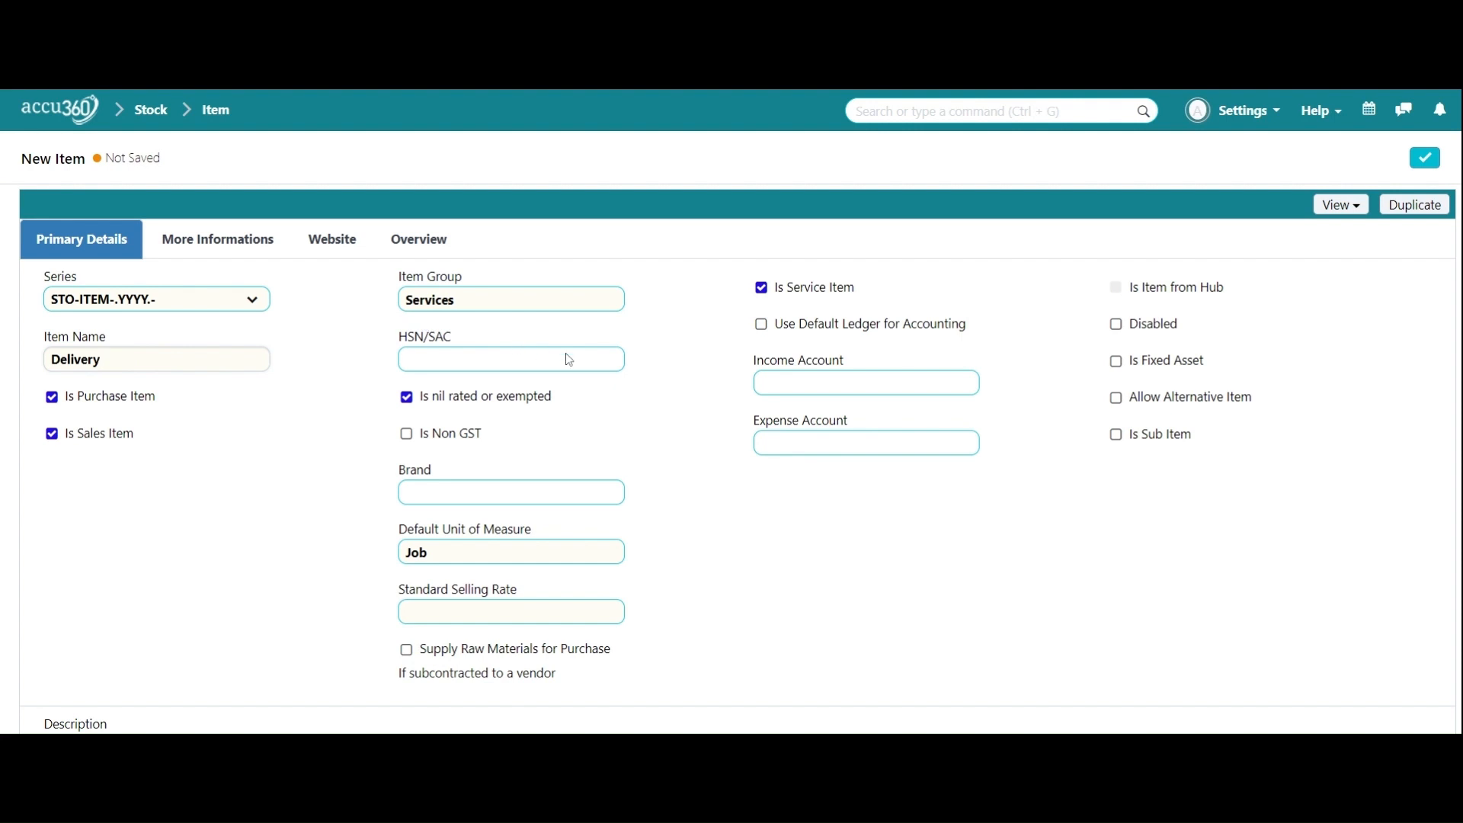
{"action": "left_click", "coordinate": [801, 555]}
- Set the item's income account to Indirect Income - A3 and save the item
{"action": "left_click", "coordinate": [838, 383]}
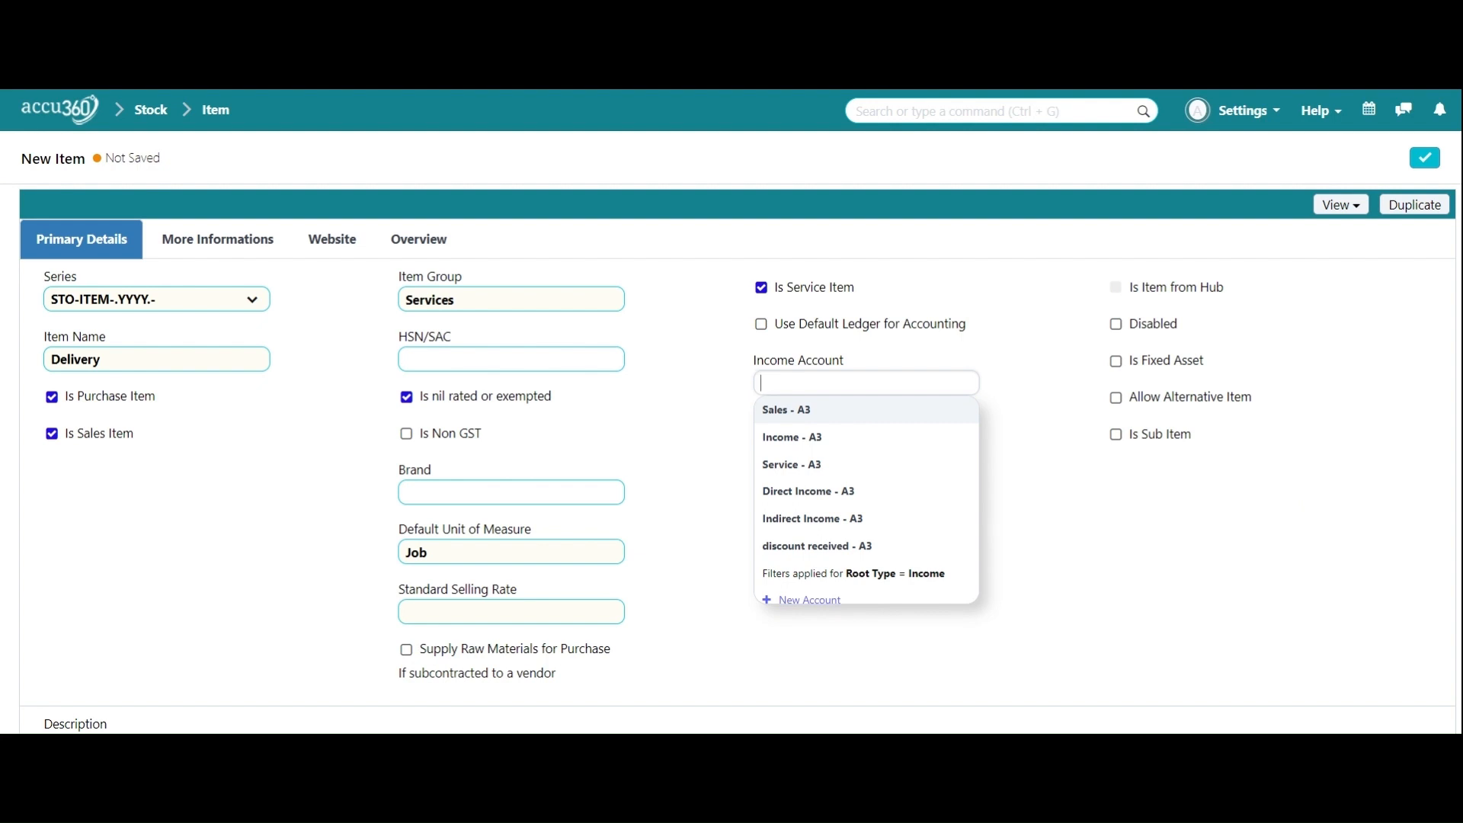
{"action": "left_click", "coordinate": [932, 523]}
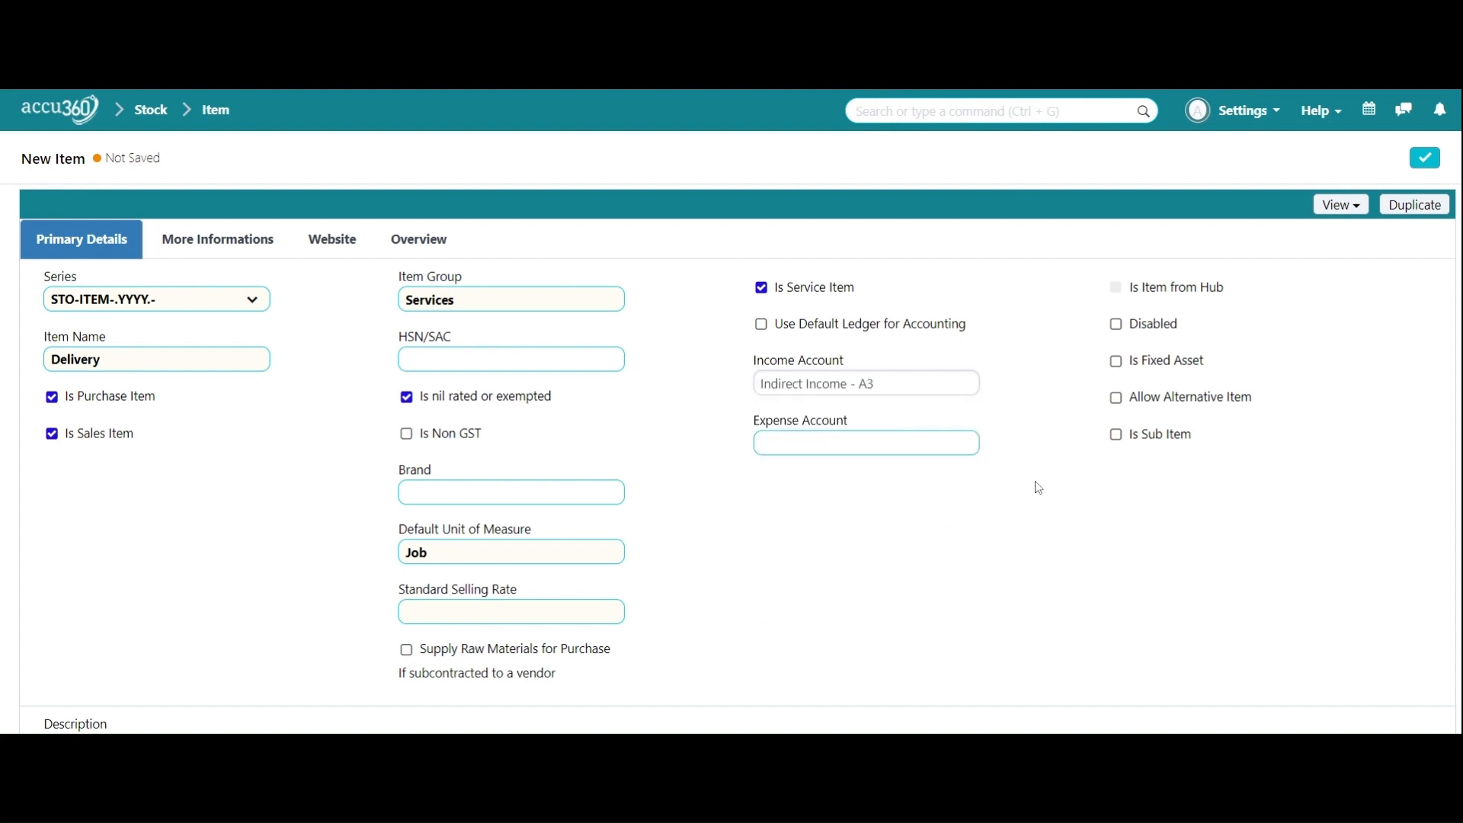
{"action": "left_click", "coordinate": [1425, 161]}
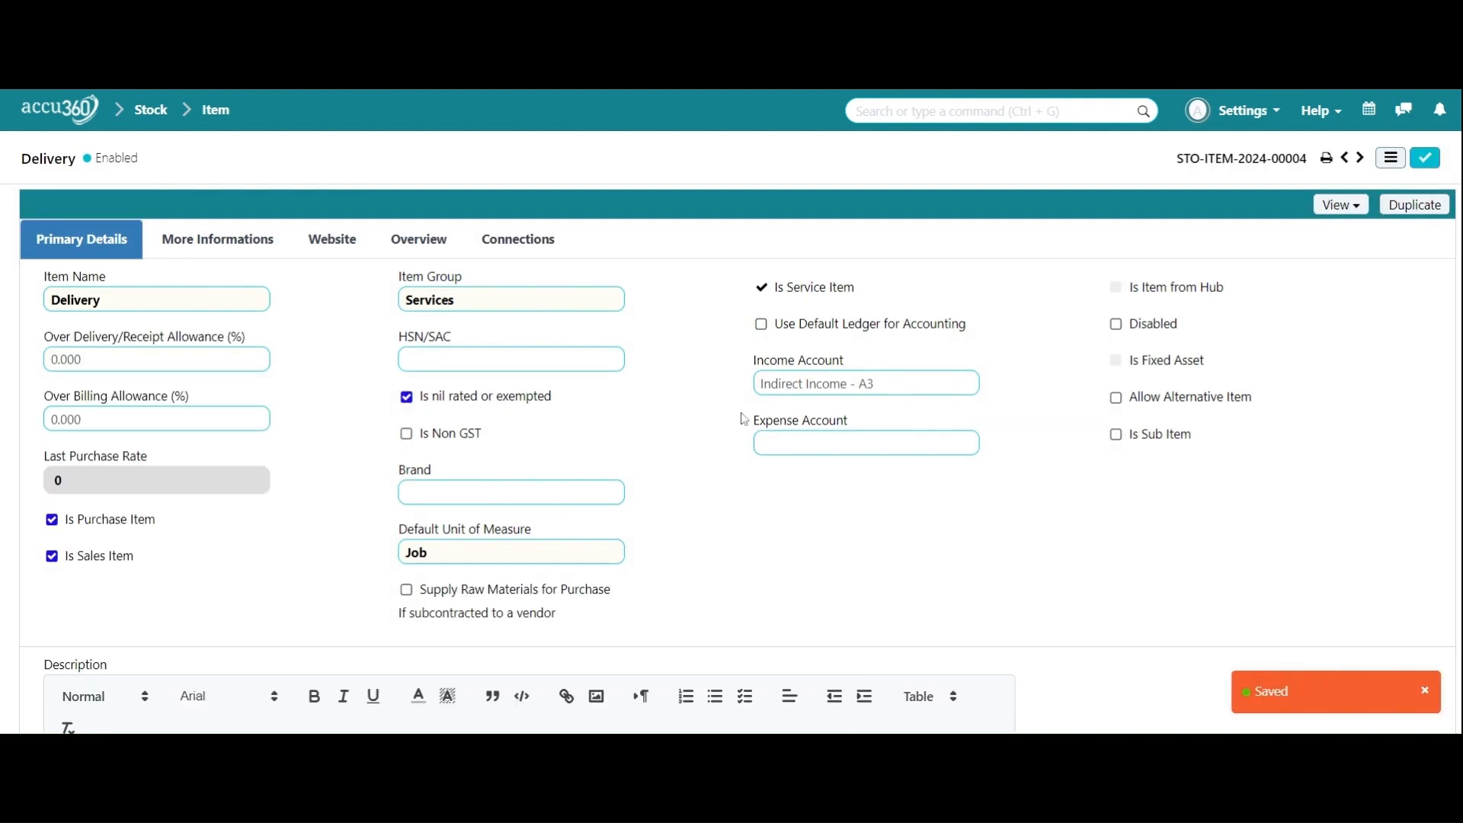
{"action": "scroll", "coordinate": [745, 424], "scroll_direction": "down", "scroll_amount": 5}
{"action": "scroll", "coordinate": [746, 424], "scroll_direction": "up", "scroll_amount": 5}
- Open the Sales Invoice list through a search for "sale invoi" and start a new sales invoice
{"action": "left_click", "coordinate": [1038, 110]}
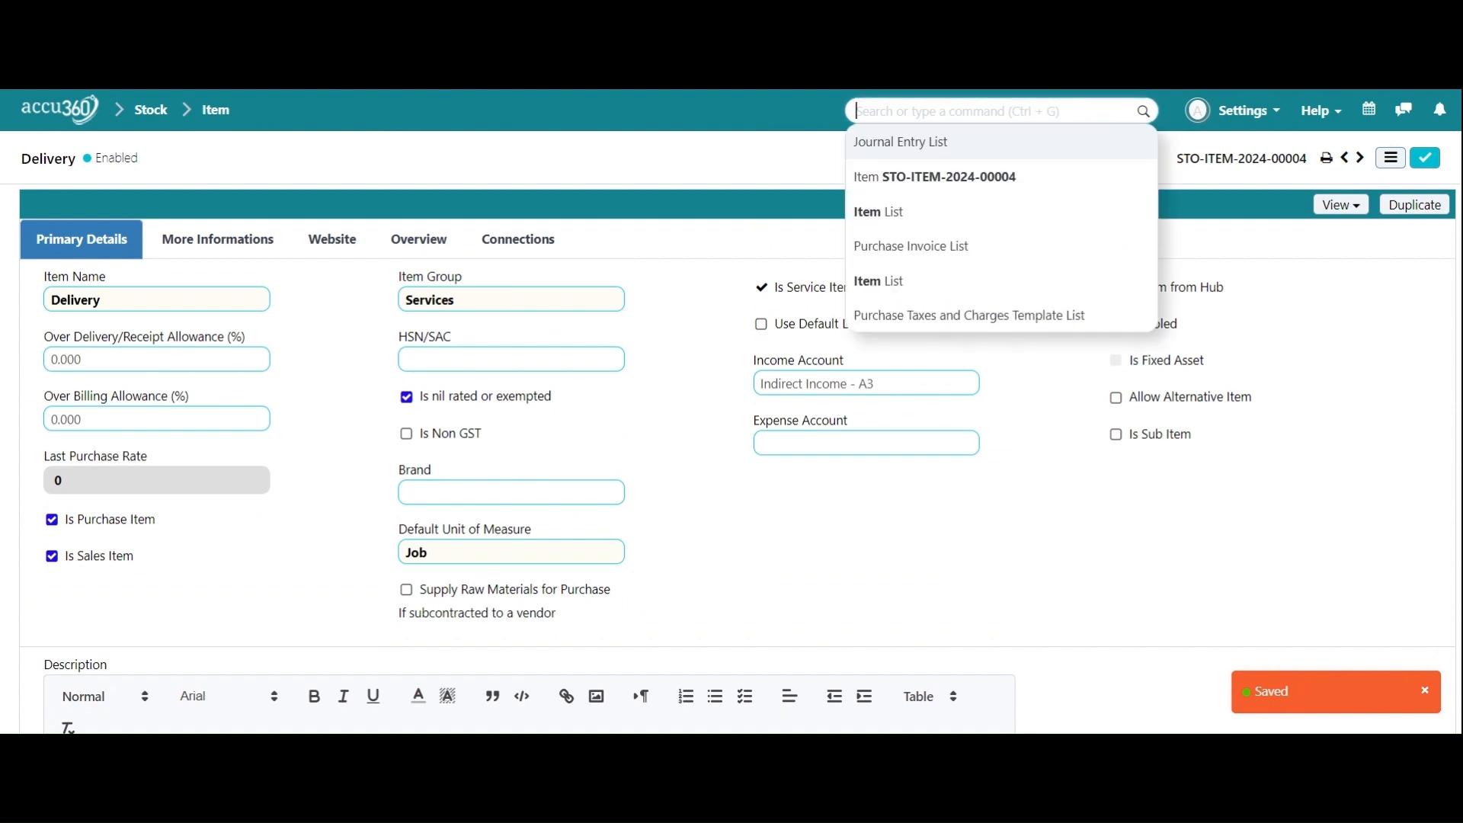
{"action": "type", "text": "sale"}
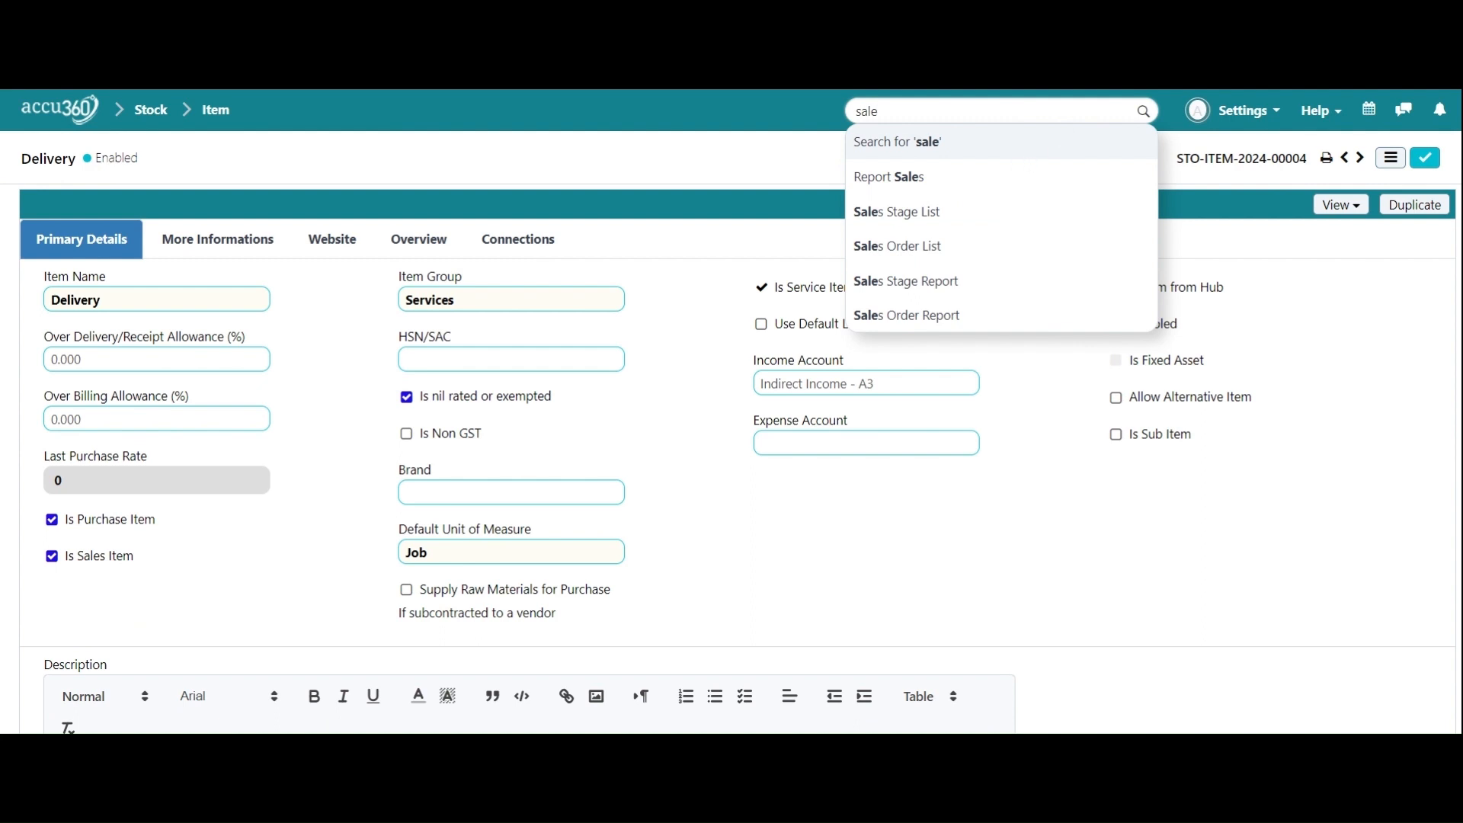
{"action": "type", "text": " invoi"}
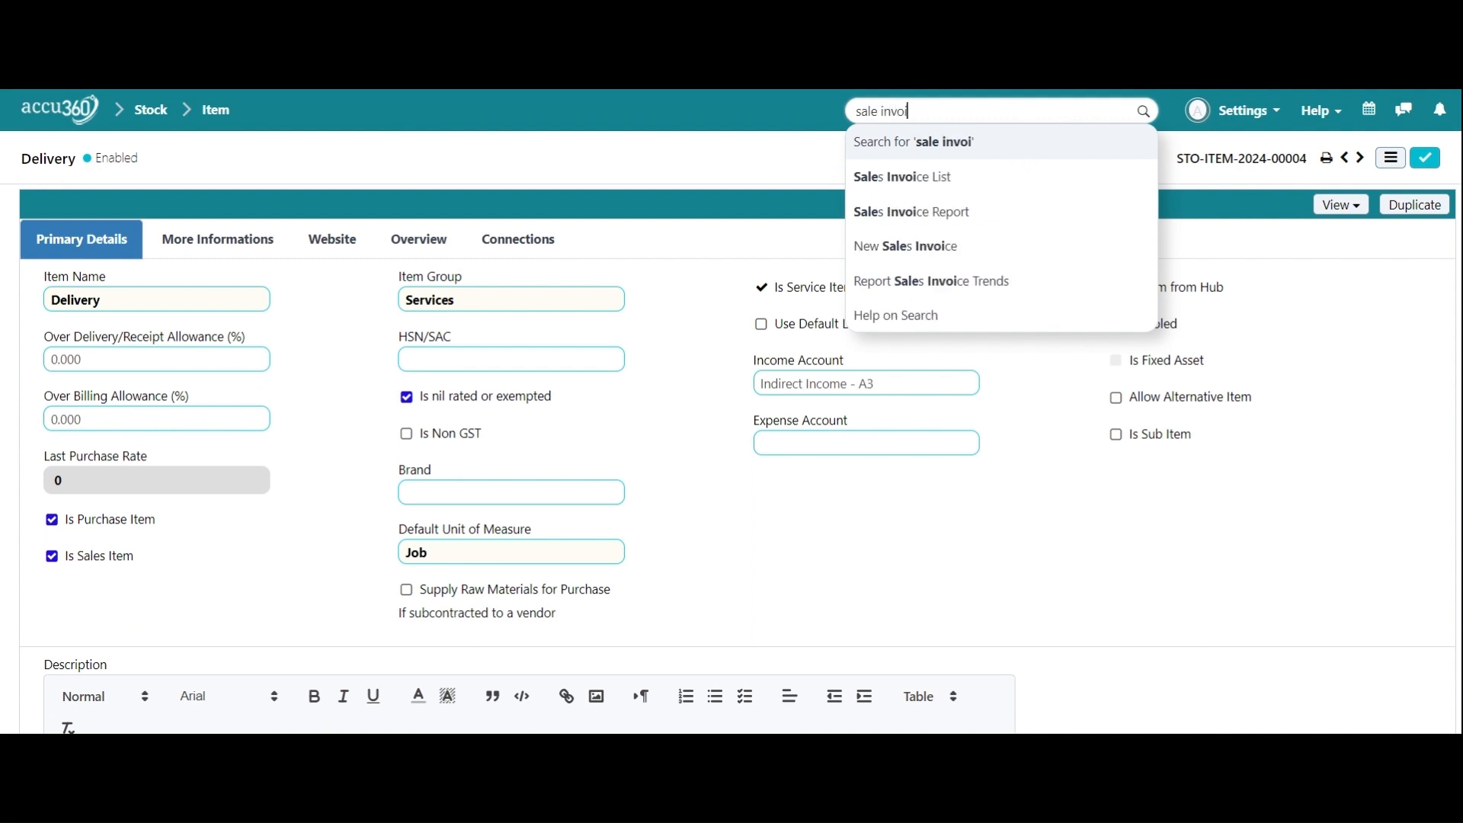
{"action": "key", "text": "Down"}
{"action": "key", "text": "Return"}
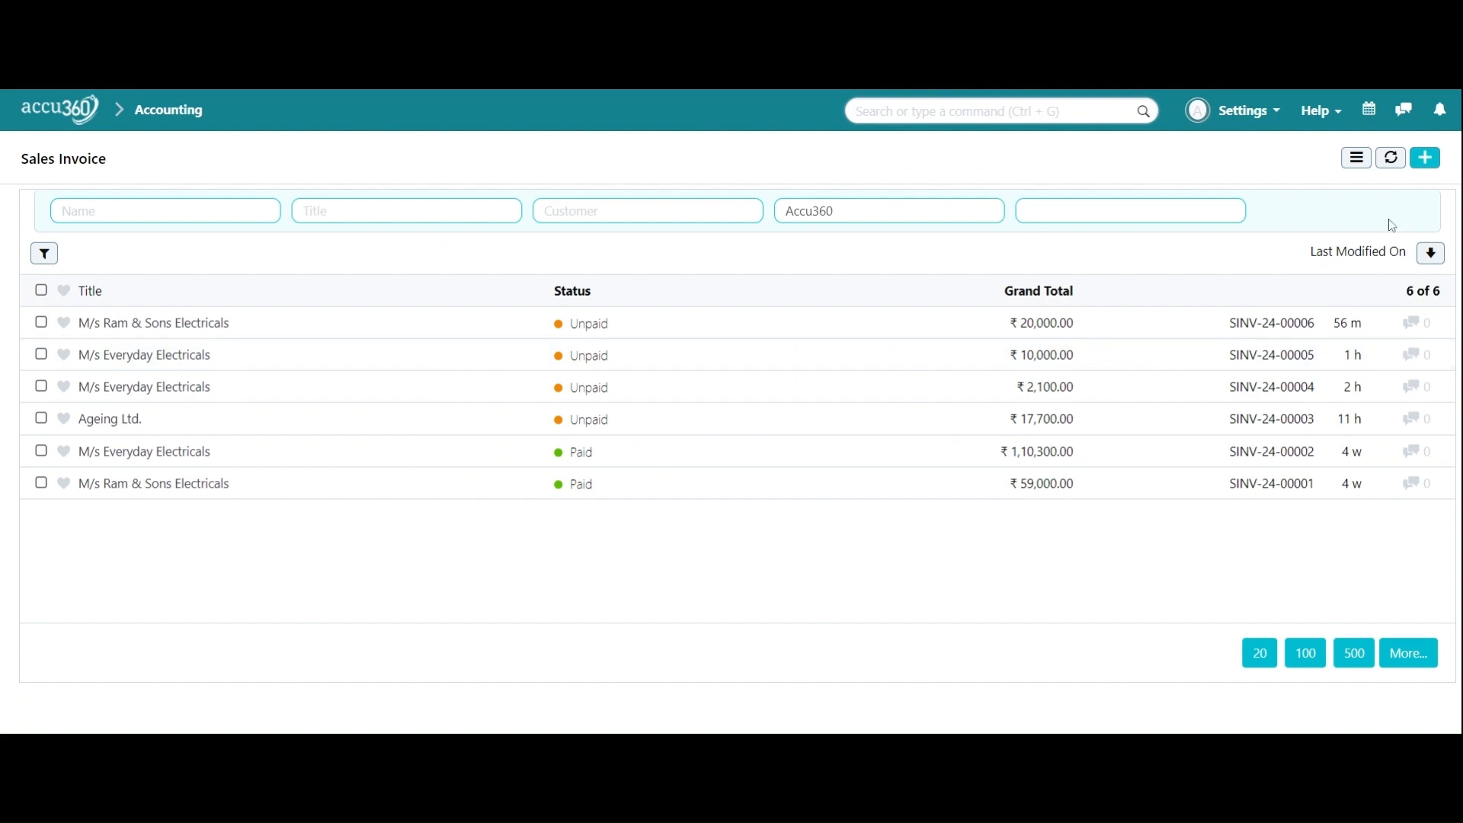
{"action": "left_click", "coordinate": [1426, 160]}
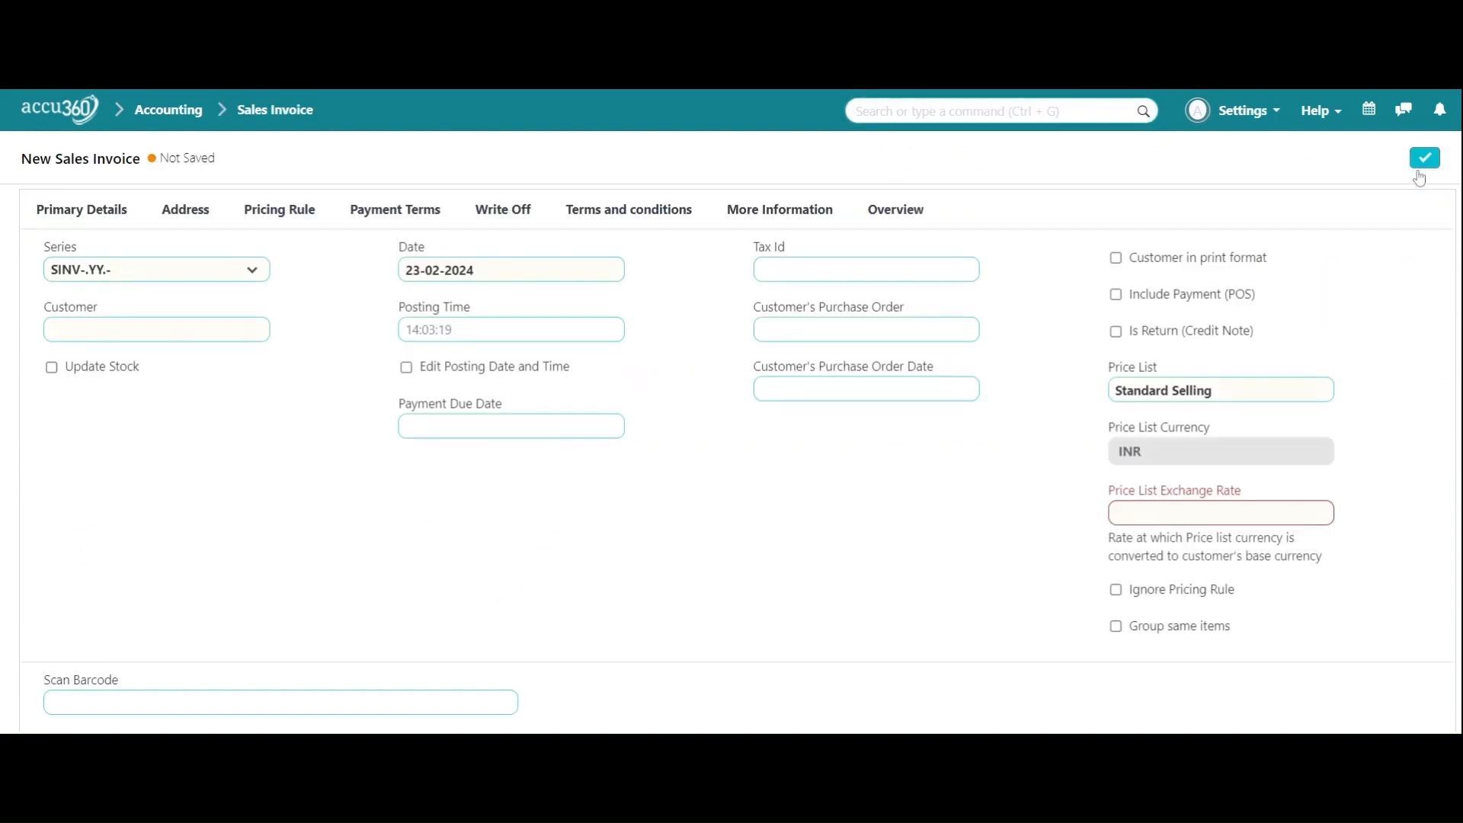
- Change the invoice's company address to the Delhi one, Accu 360-Billing
{"action": "left_click", "coordinate": [191, 212]}
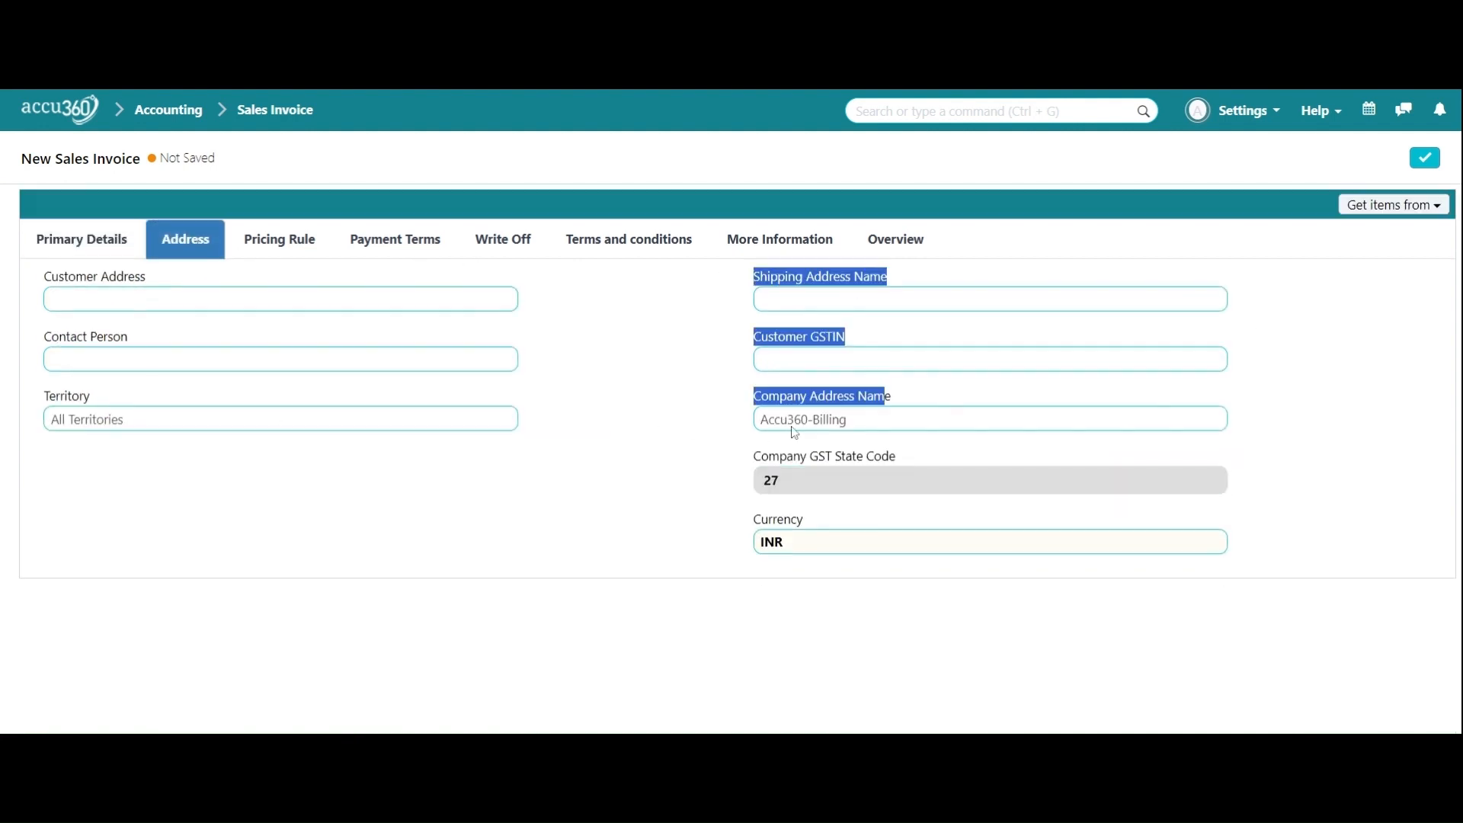
{"action": "left_click", "coordinate": [929, 427]}
{"action": "left_click", "coordinate": [907, 420]}
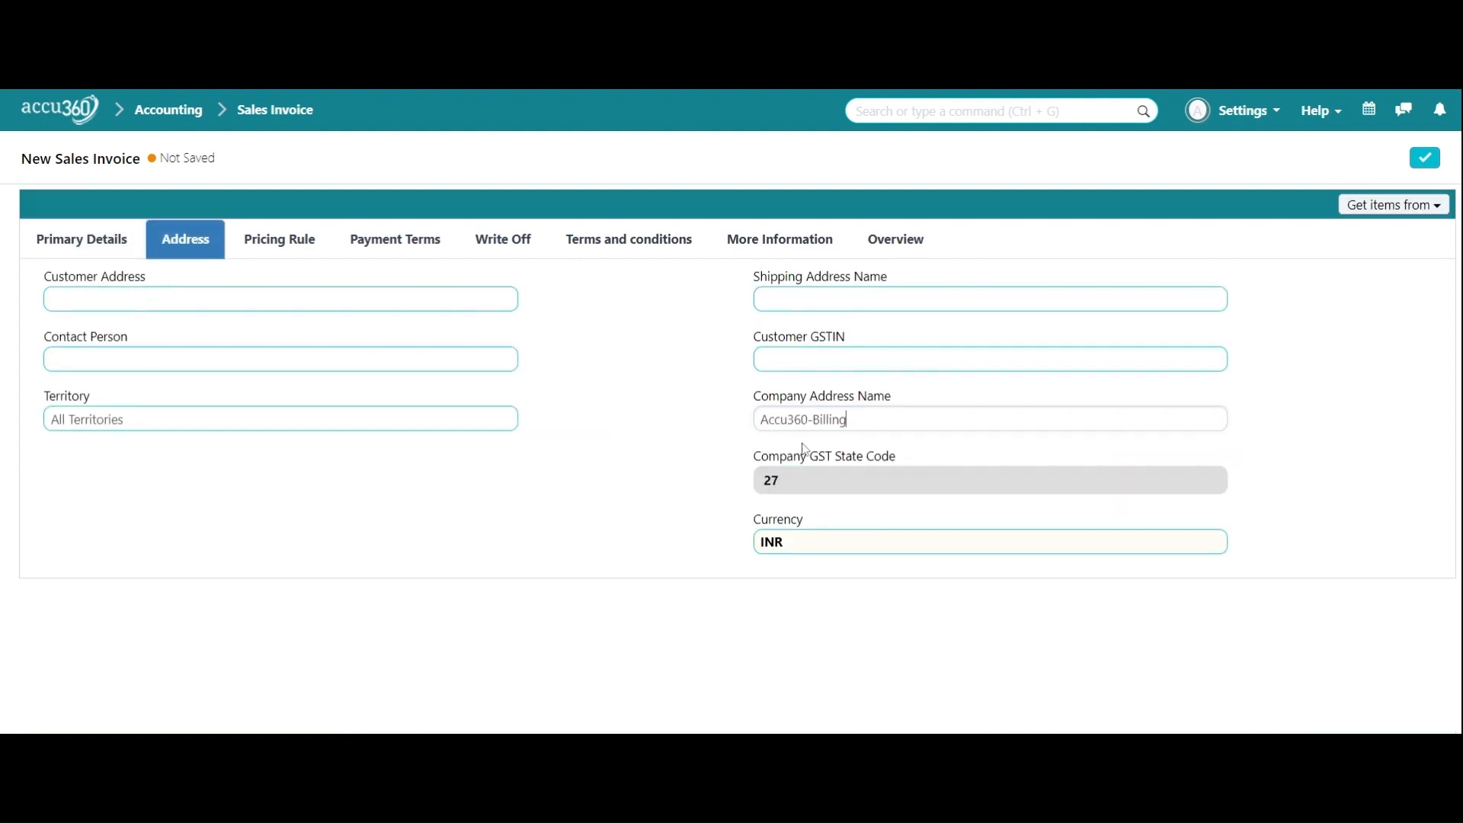
{"action": "key", "text": "ctrl+a"}
{"action": "key", "text": "BackSpace"}
{"action": "type", "text": "de"}
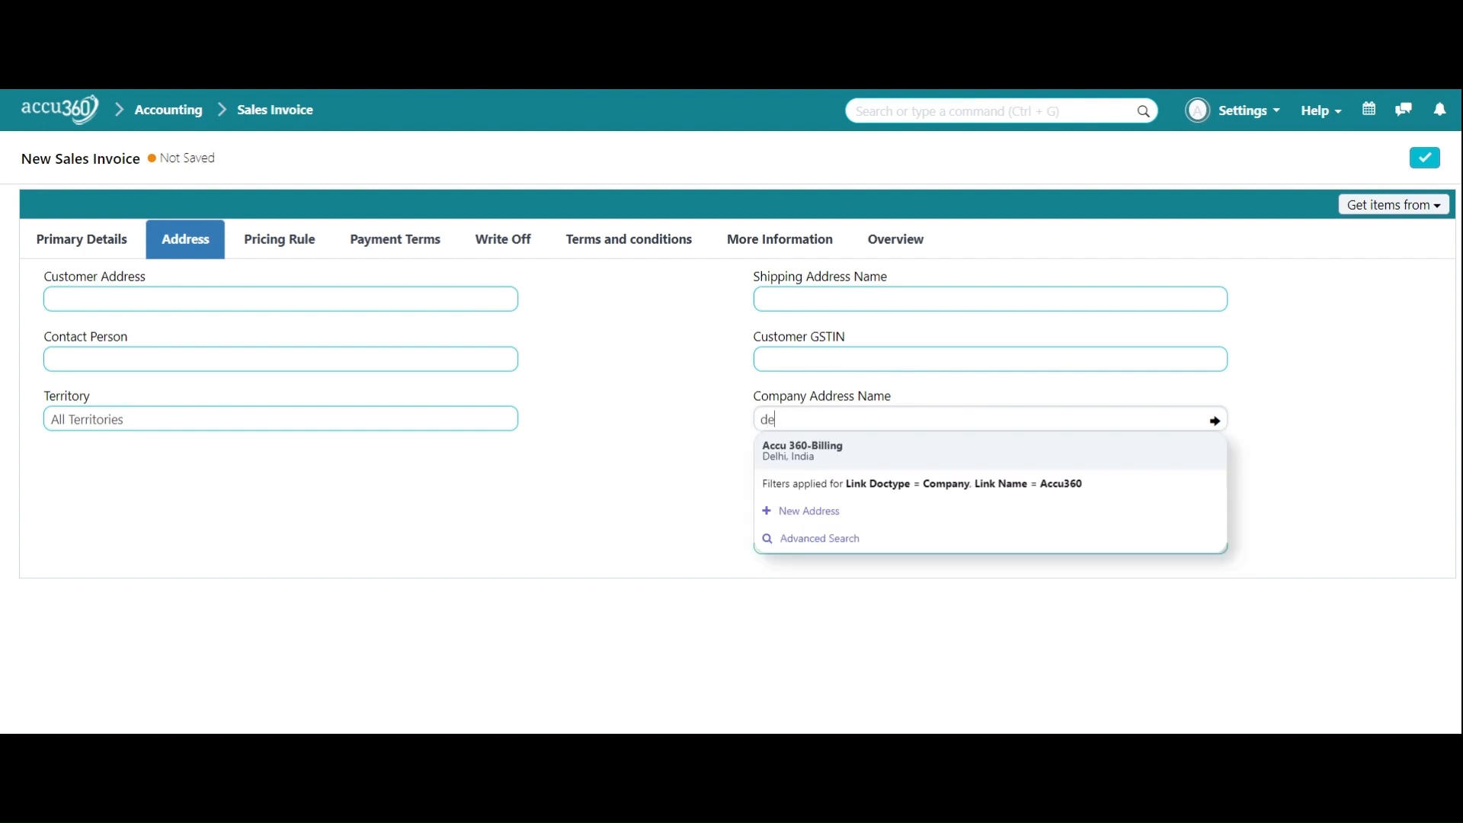
{"action": "left_click", "coordinate": [942, 461]}
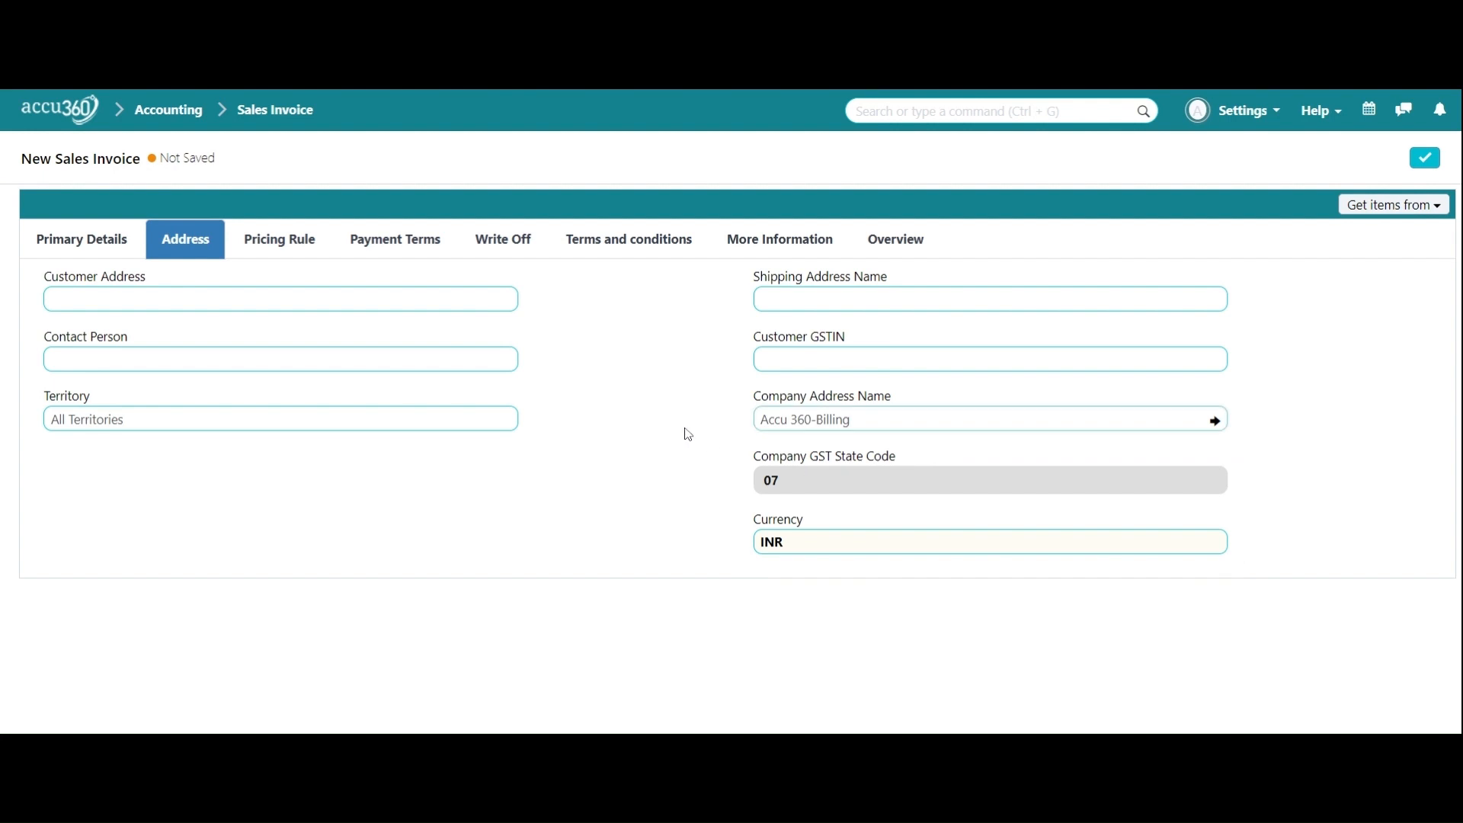
- Choose M/s Everyday Electricals as the invoice's customer and add the Delivery service in the first item row
{"action": "left_click", "coordinate": [102, 255]}
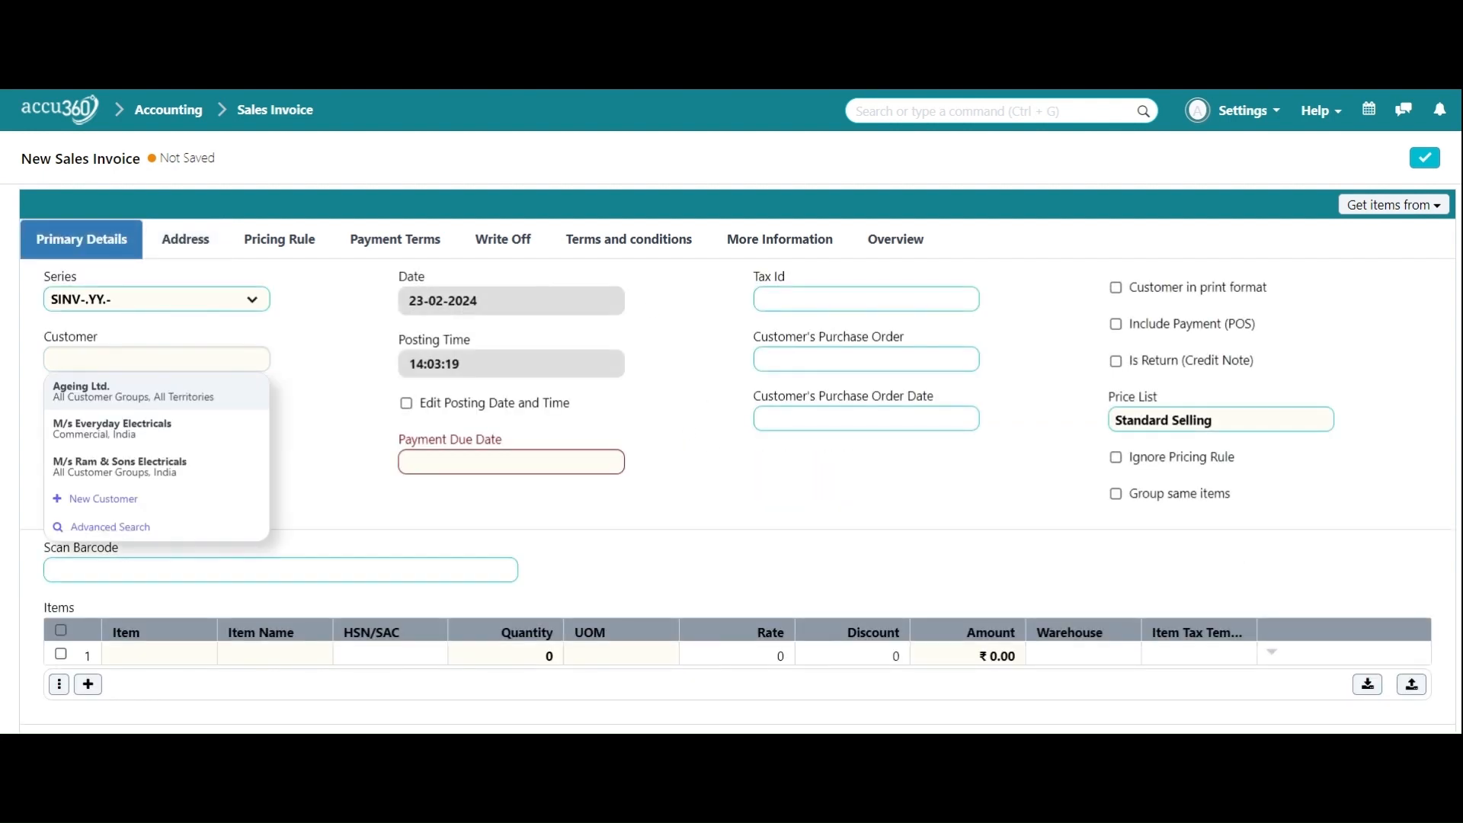
{"action": "left_click", "coordinate": [146, 425]}
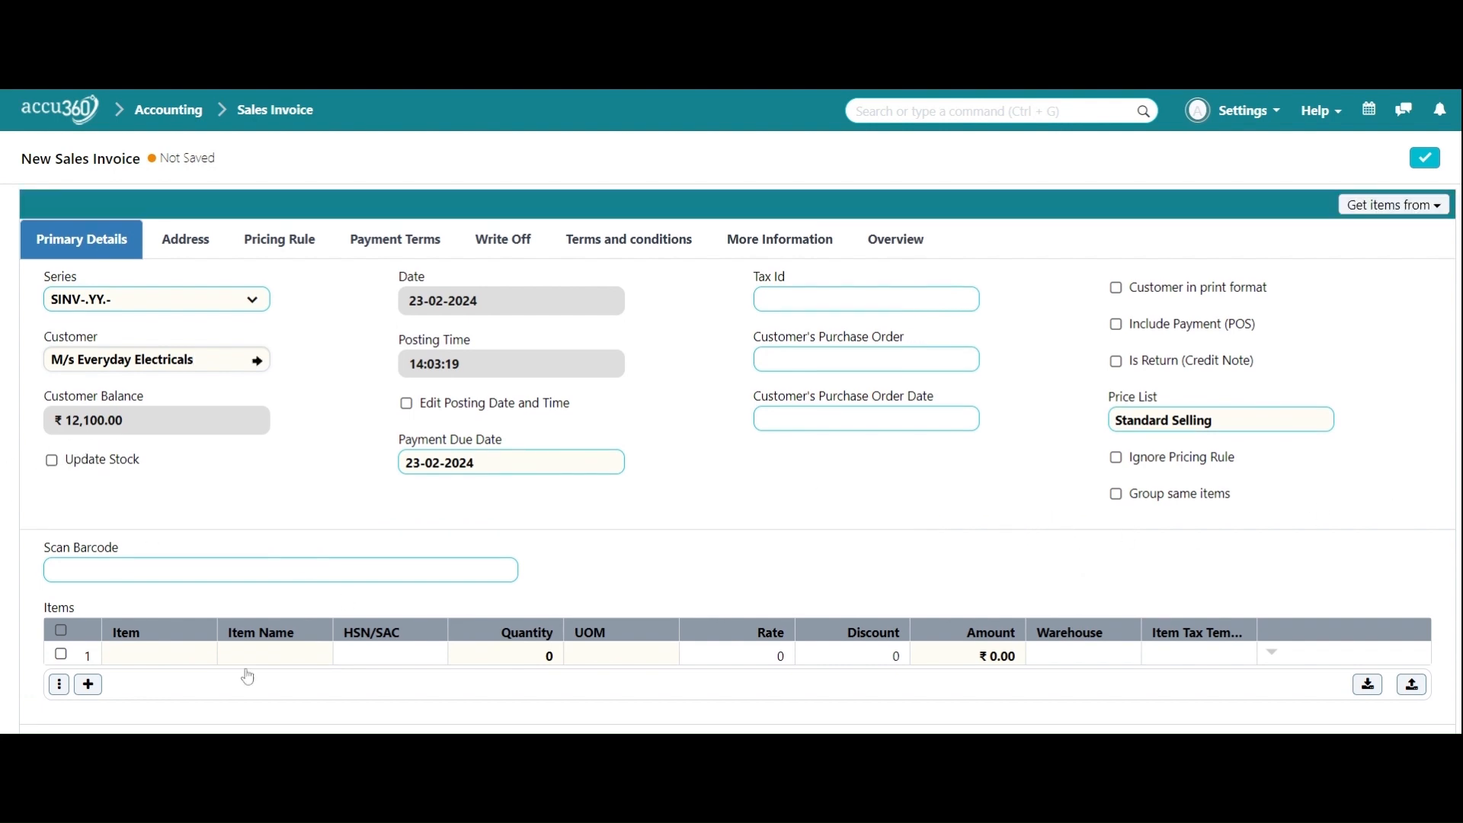
{"action": "left_click", "coordinate": [172, 660]}
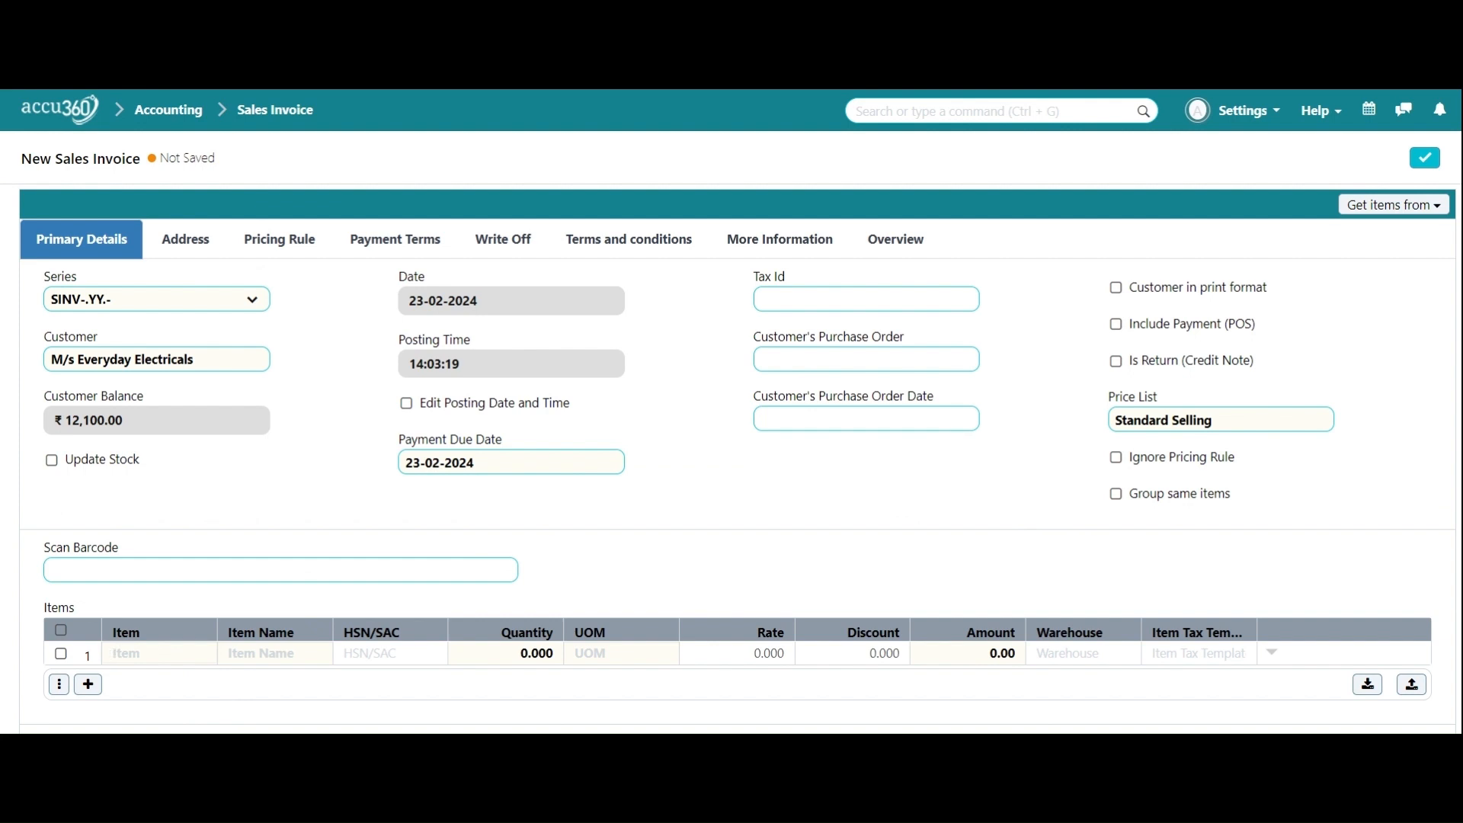
{"action": "scroll", "coordinate": [372, 572], "scroll_direction": "down", "scroll_amount": 3}
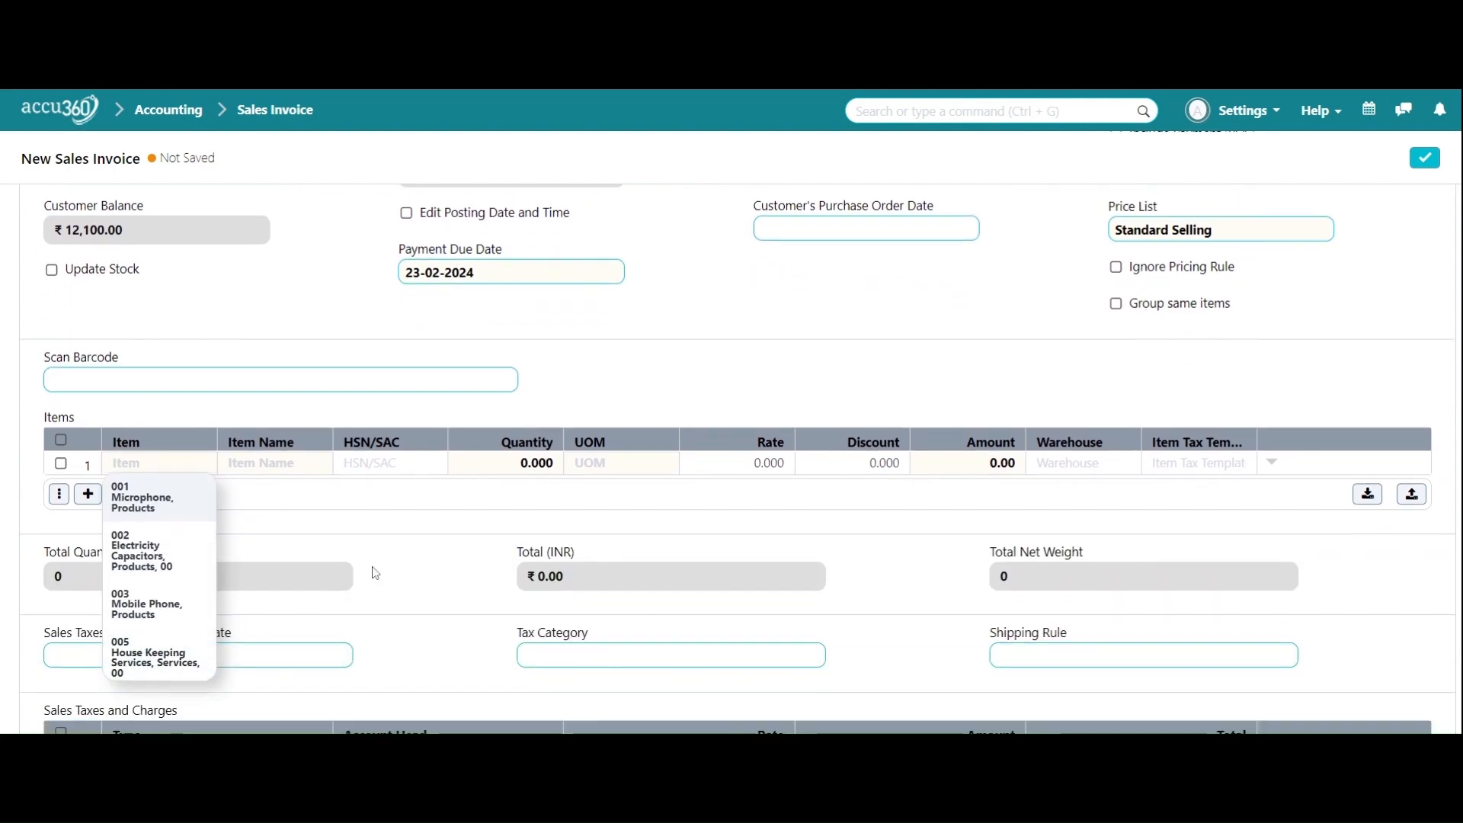
{"action": "type", "text": "de"}
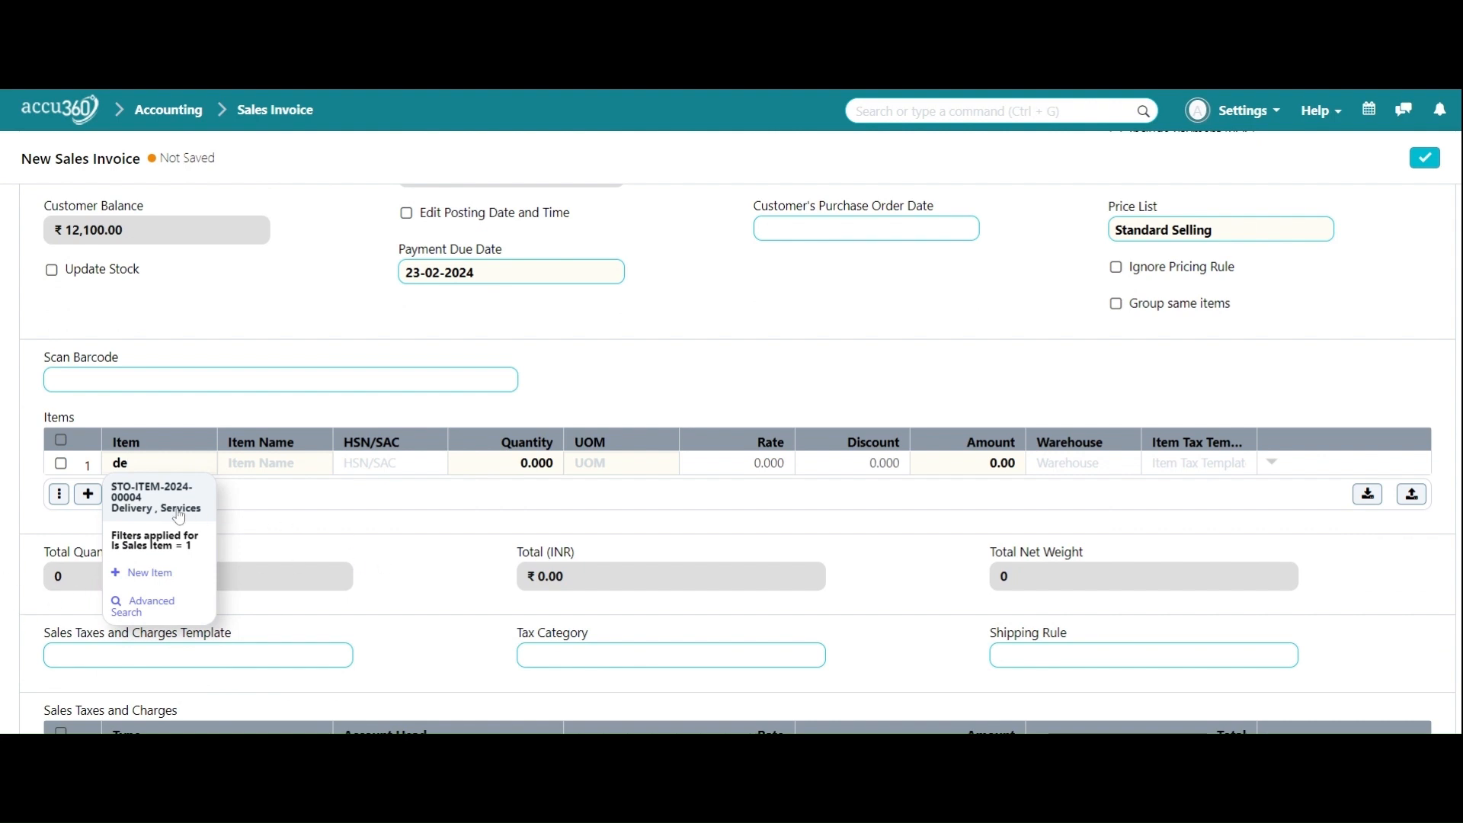
{"action": "left_click", "coordinate": [179, 518]}
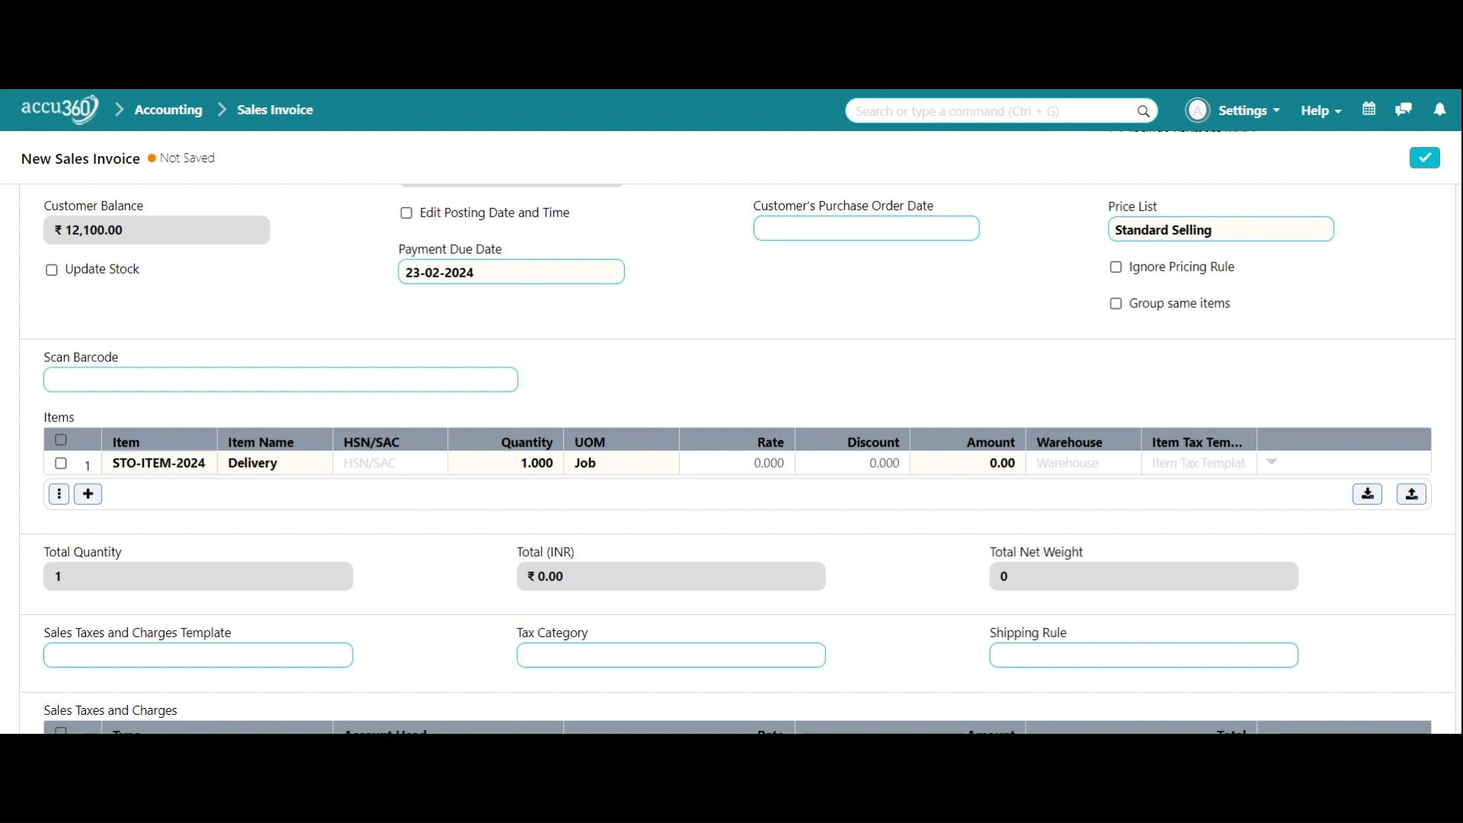
- Set the Delivery row's rate to 1,000
{"action": "left_click", "coordinate": [732, 463]}
{"action": "type", "text": "1"}
{"action": "left_click", "coordinate": [999, 513]}
{"action": "scroll", "coordinate": [1220, 436], "scroll_direction": "down", "scroll_amount": 3}
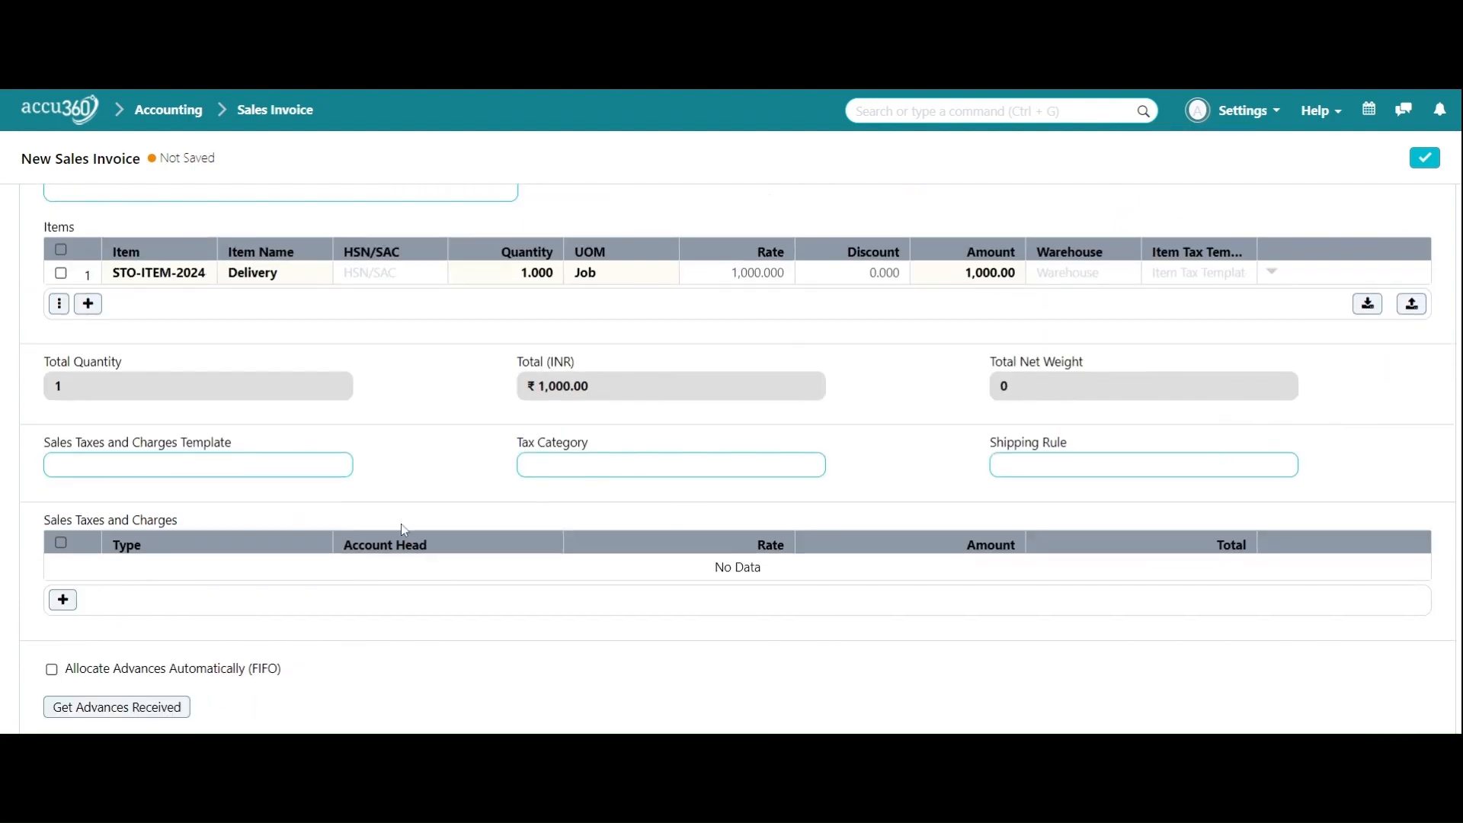
{"action": "scroll", "coordinate": [538, 512], "scroll_direction": "down", "scroll_amount": 3}
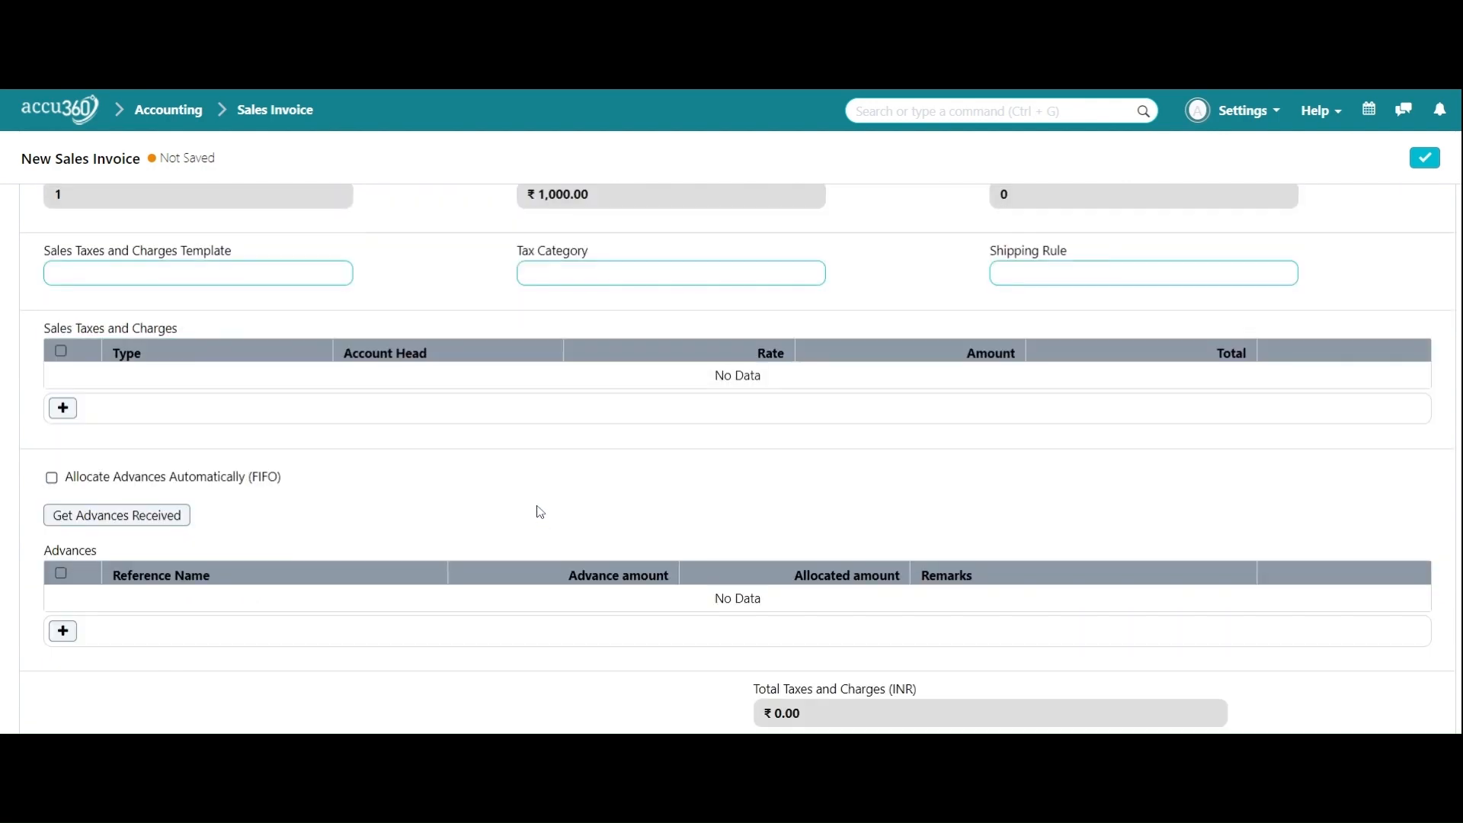
- Set the invoice's branch to Delhi in the accounting dimensions and save the sales invoice
{"action": "scroll", "coordinate": [540, 512], "scroll_direction": "down", "scroll_amount": 5}
{"action": "left_click", "coordinate": [323, 653]}
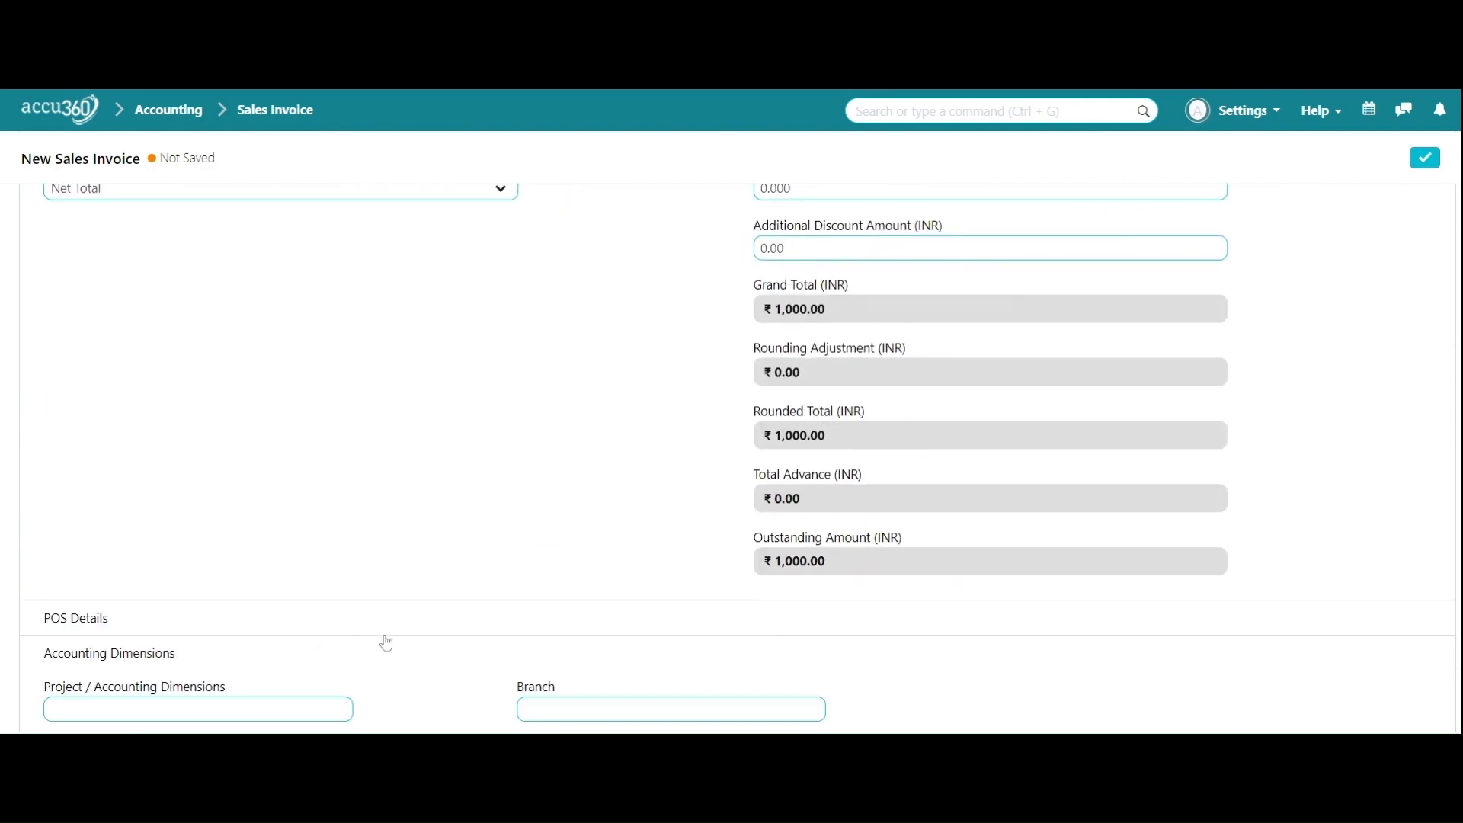
{"action": "scroll", "coordinate": [596, 582], "scroll_direction": "down", "scroll_amount": 2}
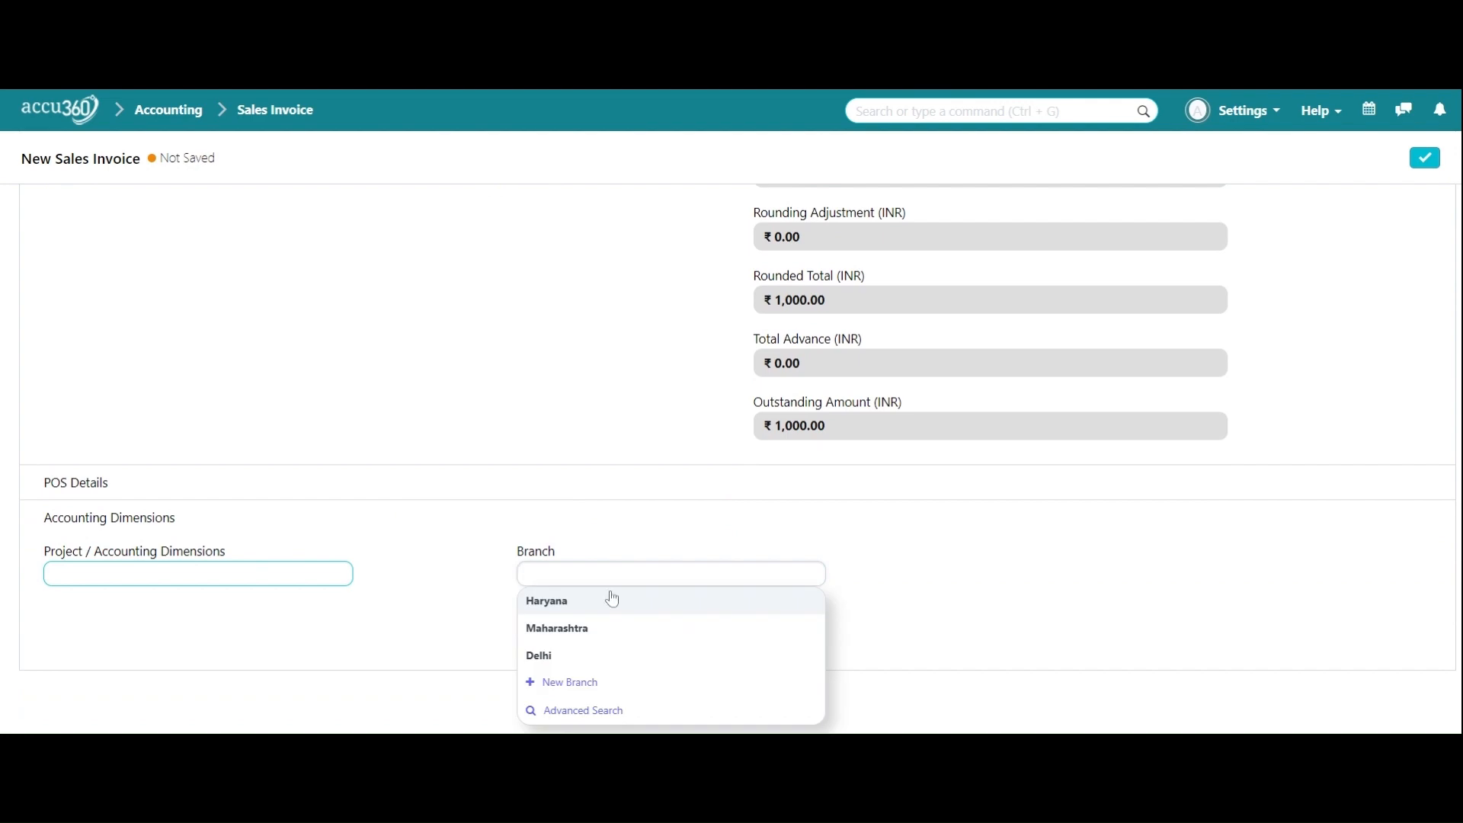
{"action": "left_click", "coordinate": [594, 655]}
{"action": "scroll", "coordinate": [1268, 443], "scroll_direction": "up", "scroll_amount": 15}
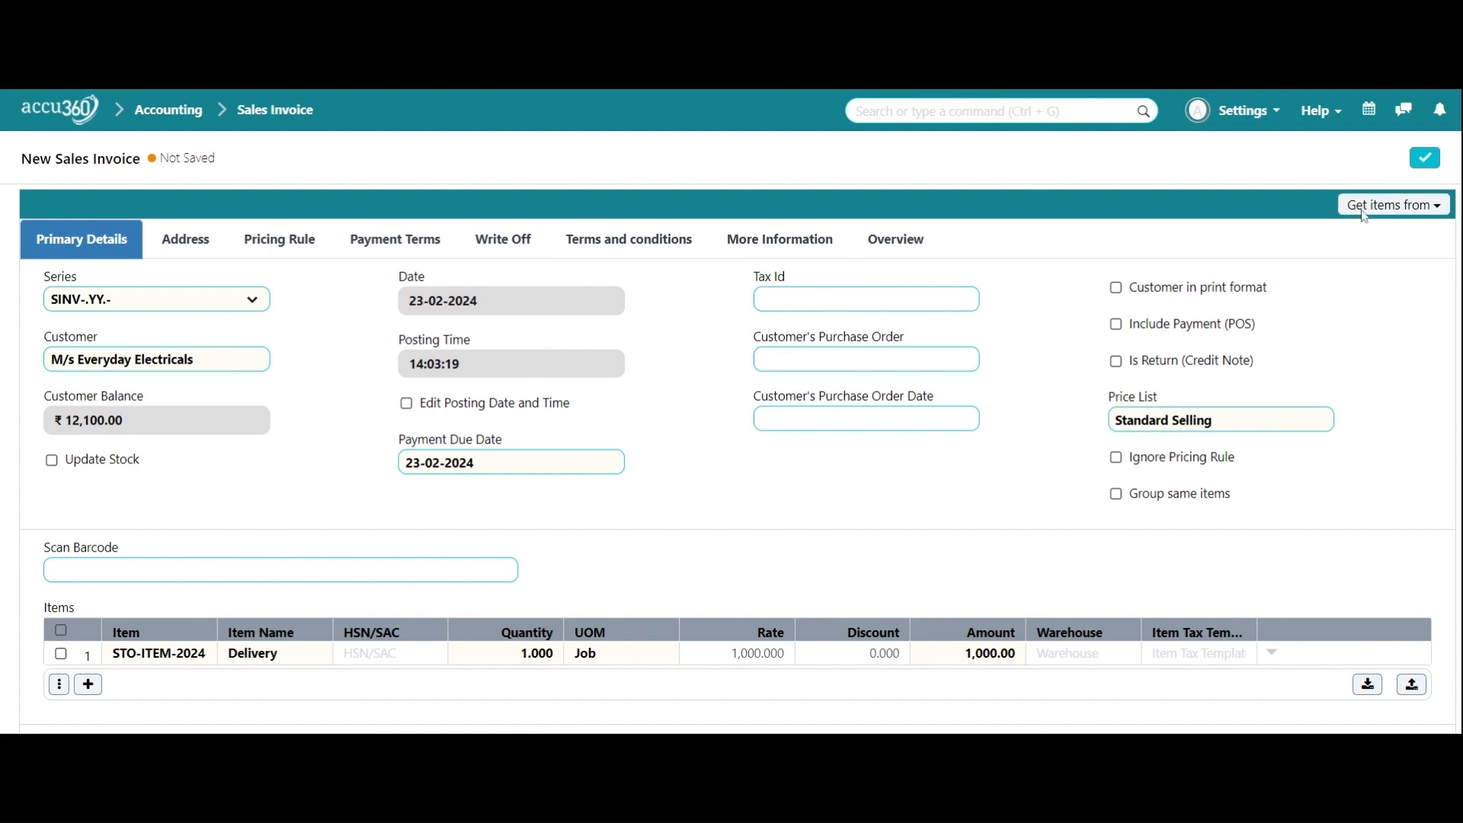
{"action": "left_click", "coordinate": [1419, 164]}
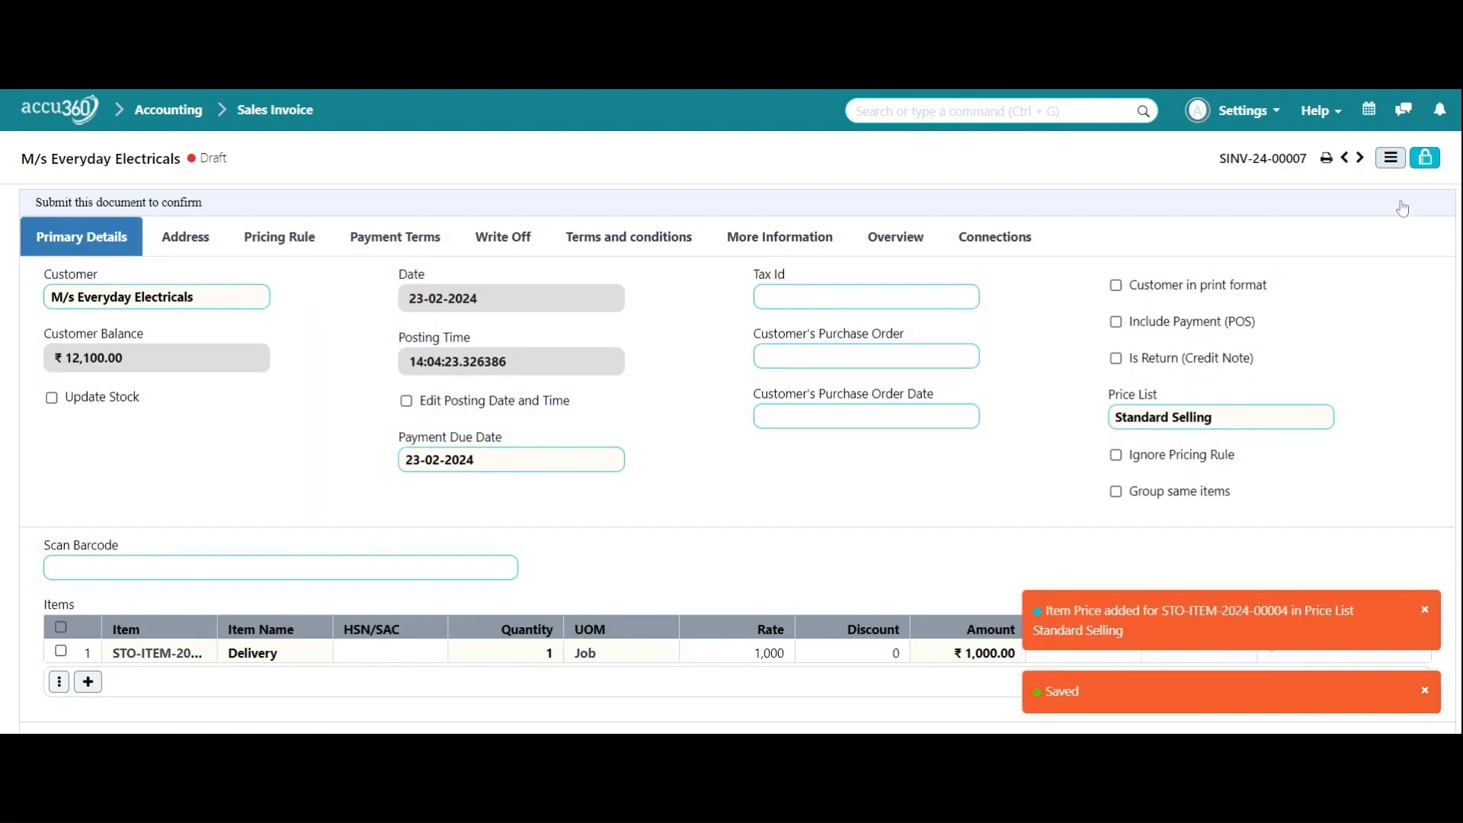
- Try to submit the saved sales invoice for M/s Everyday Electricals and dismiss the message
{"action": "left_click", "coordinate": [1425, 158]}
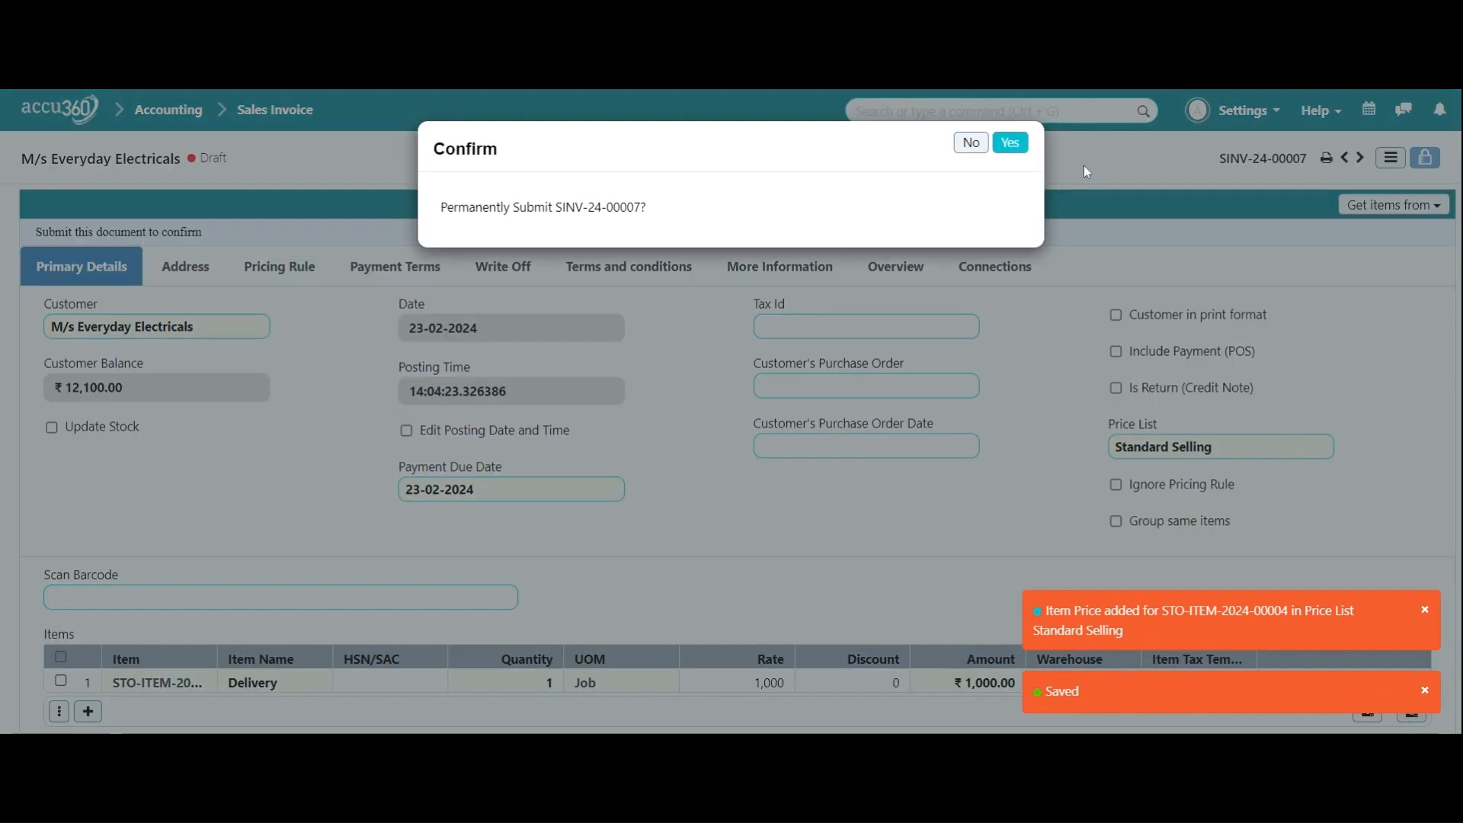
{"action": "left_click", "coordinate": [1011, 143]}
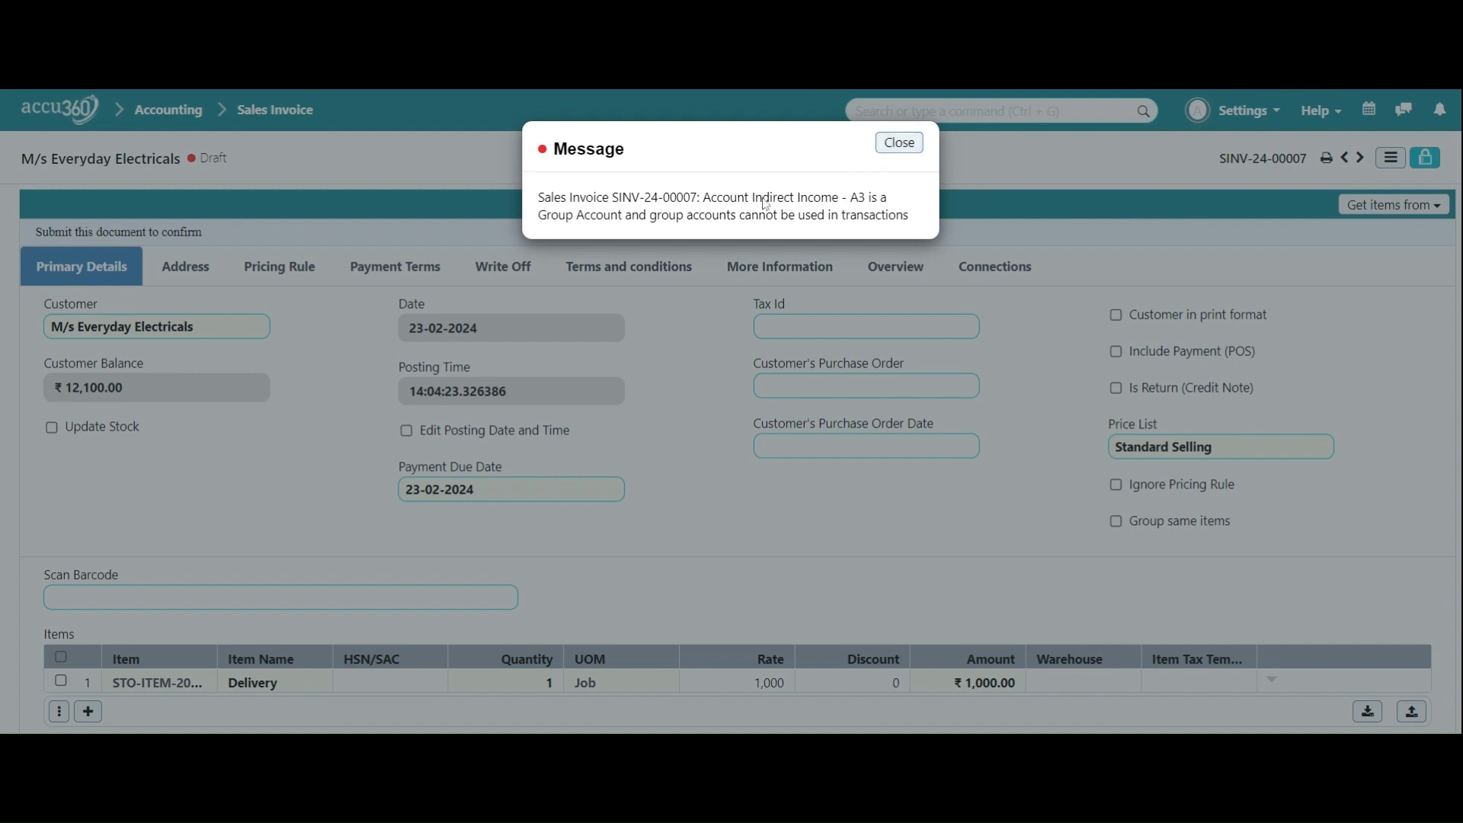
{"action": "left_click", "coordinate": [900, 143]}
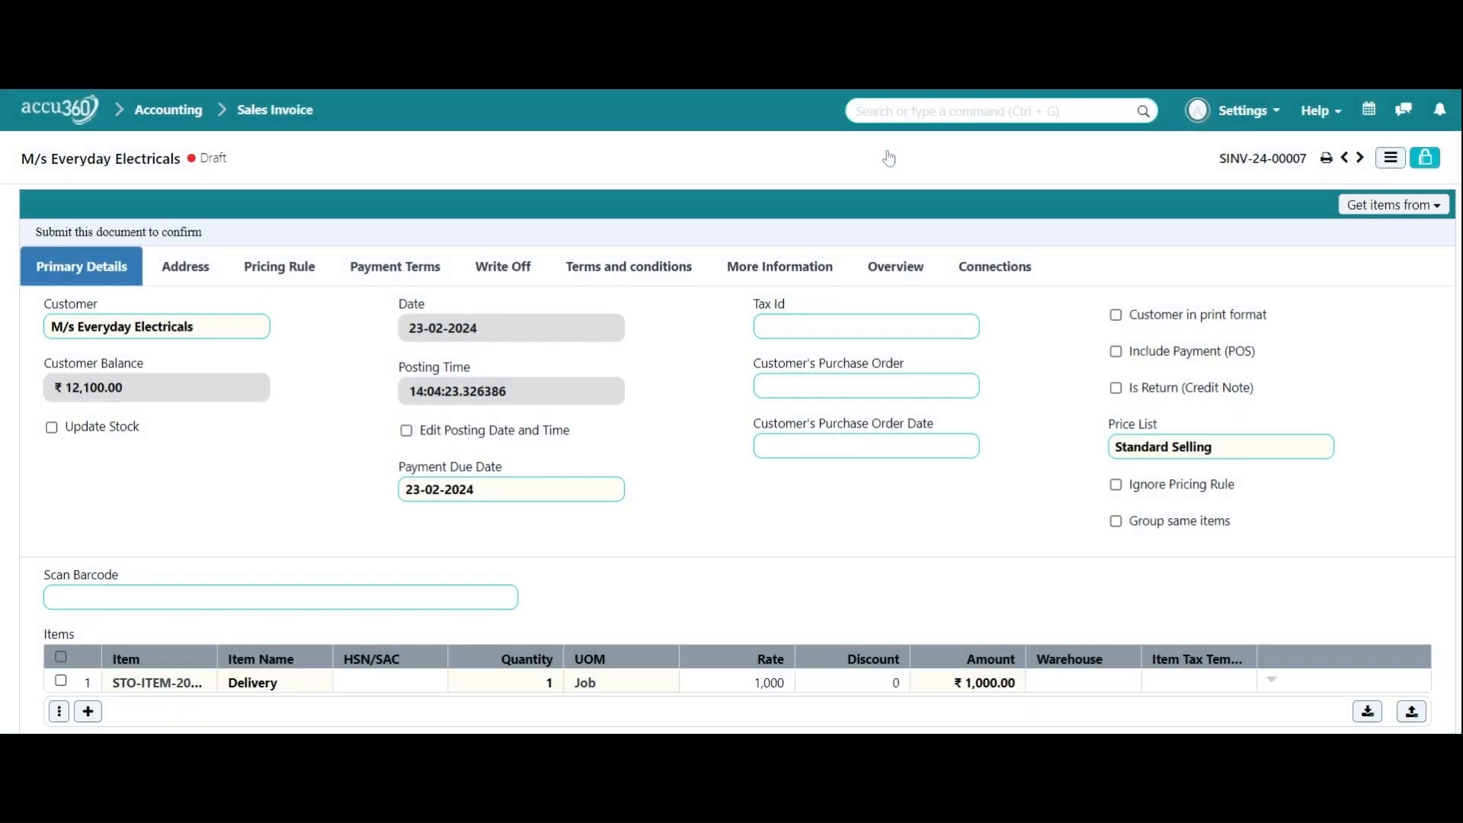
- Open the Chart of Accounts through a search for "chart" and expand the whole account tree
{"action": "left_click", "coordinate": [915, 112]}
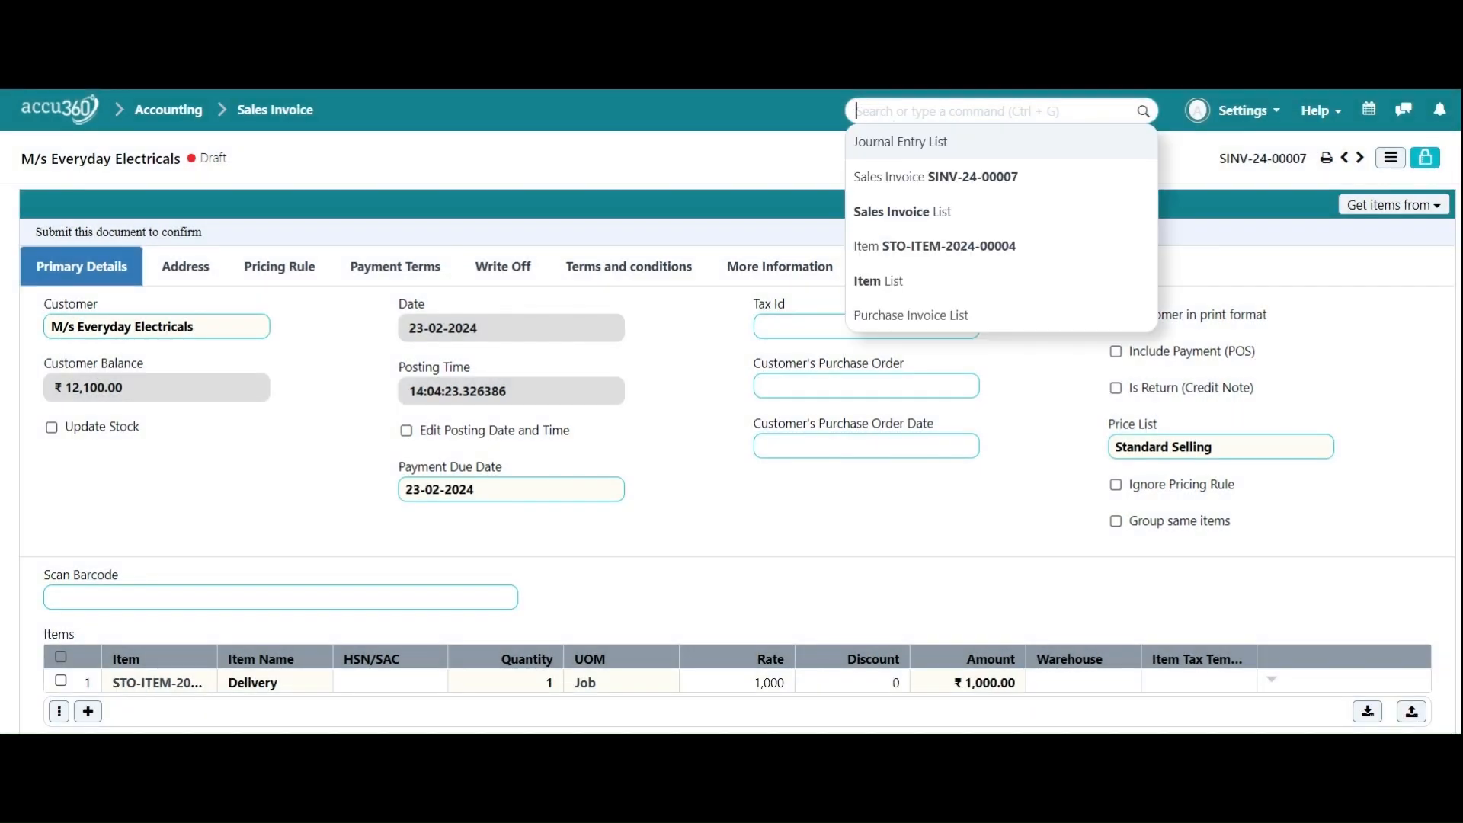
{"action": "type", "text": "chart"}
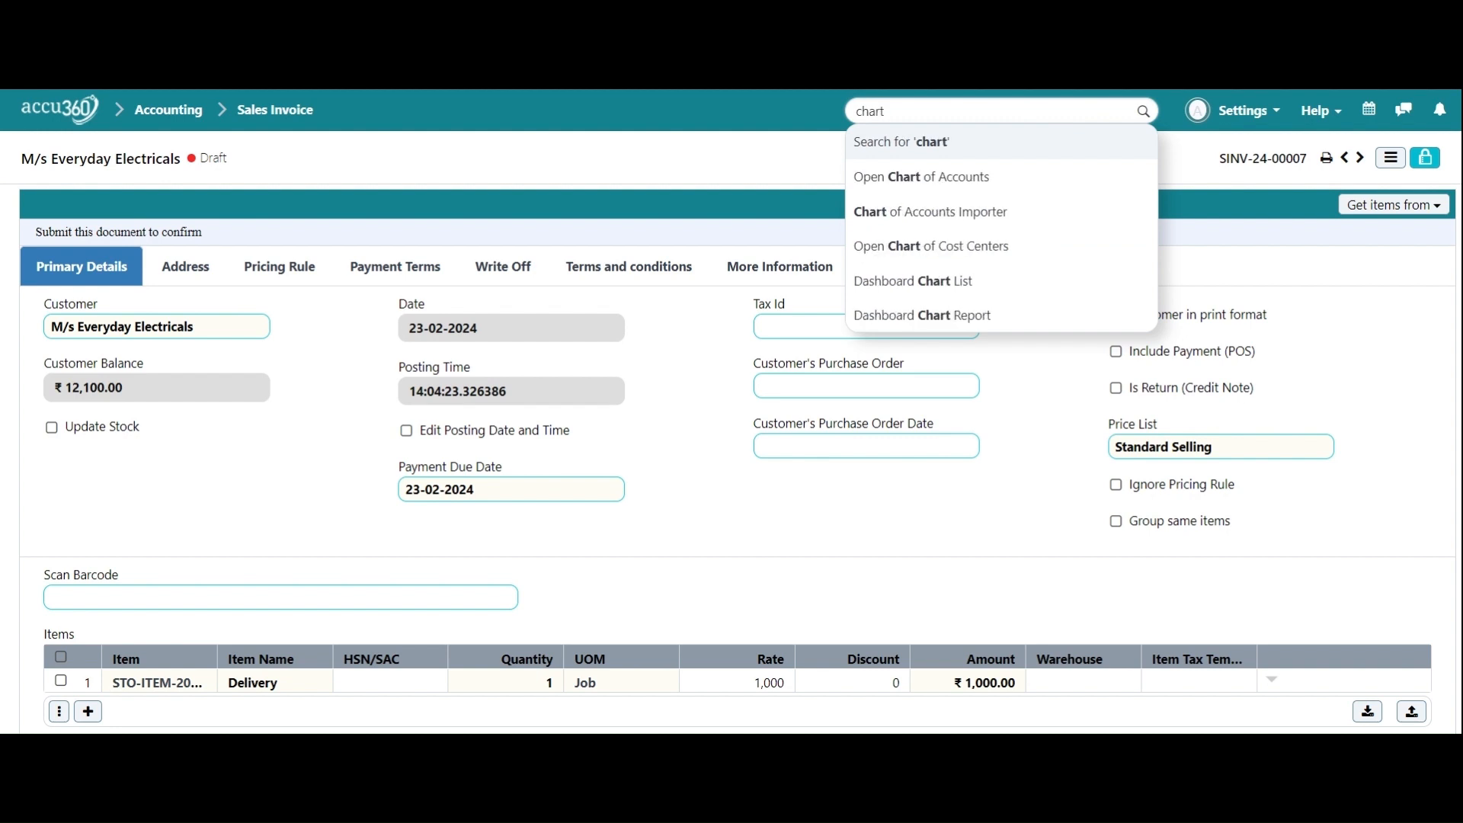
{"action": "key", "text": "Down"}
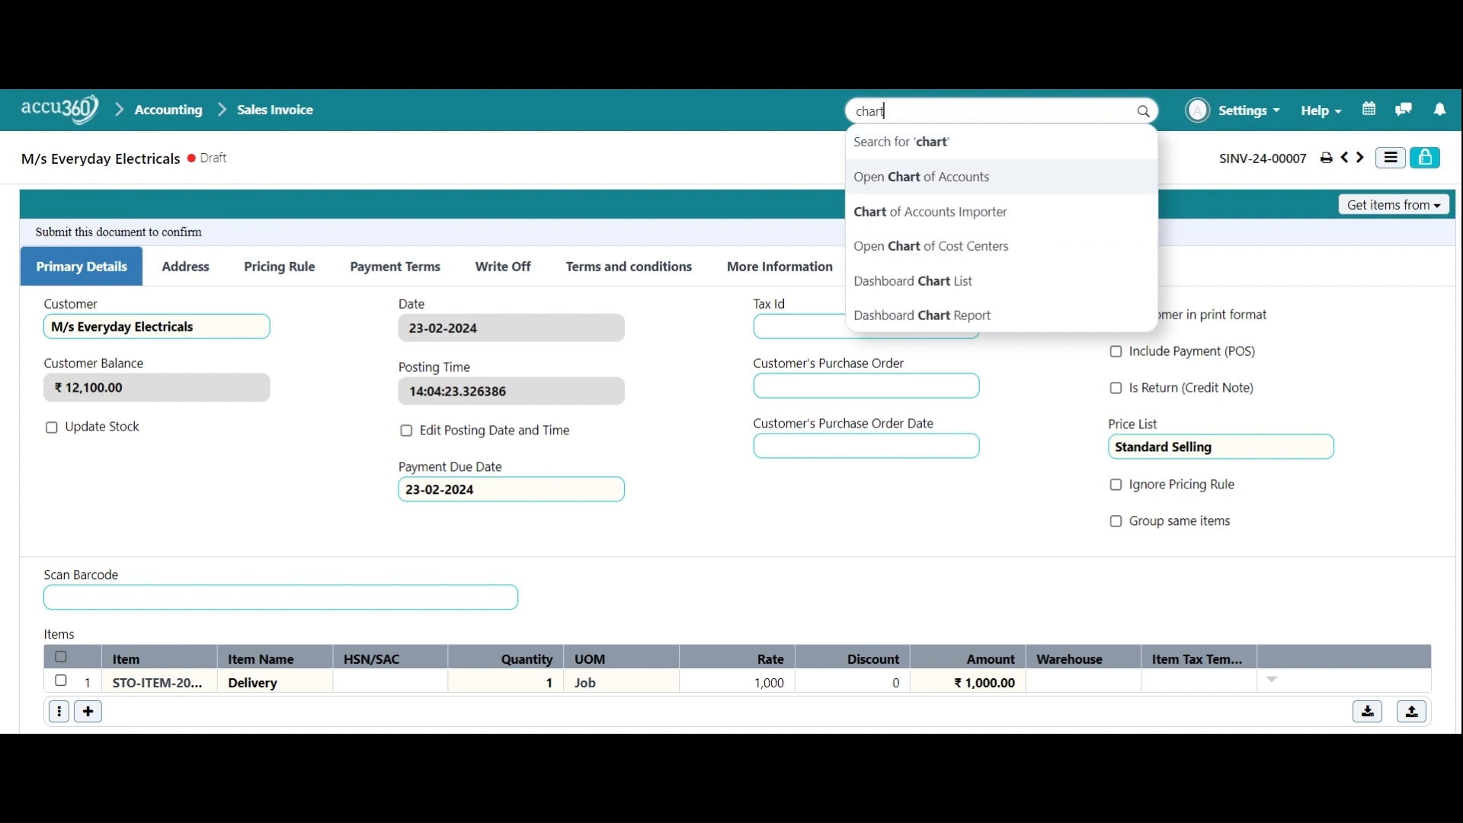
{"action": "key", "text": "Return"}
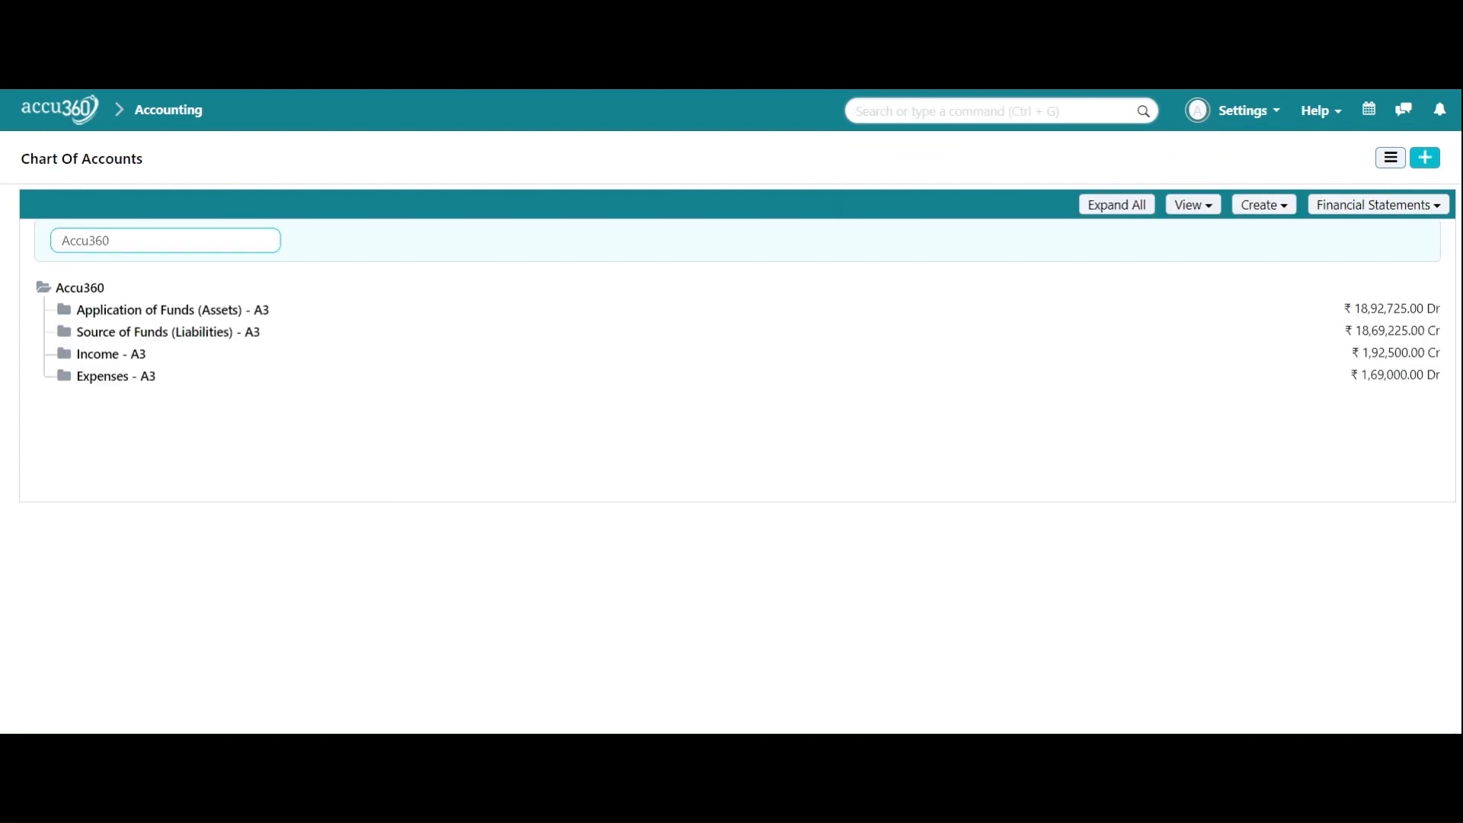
{"action": "left_click", "coordinate": [1122, 208]}
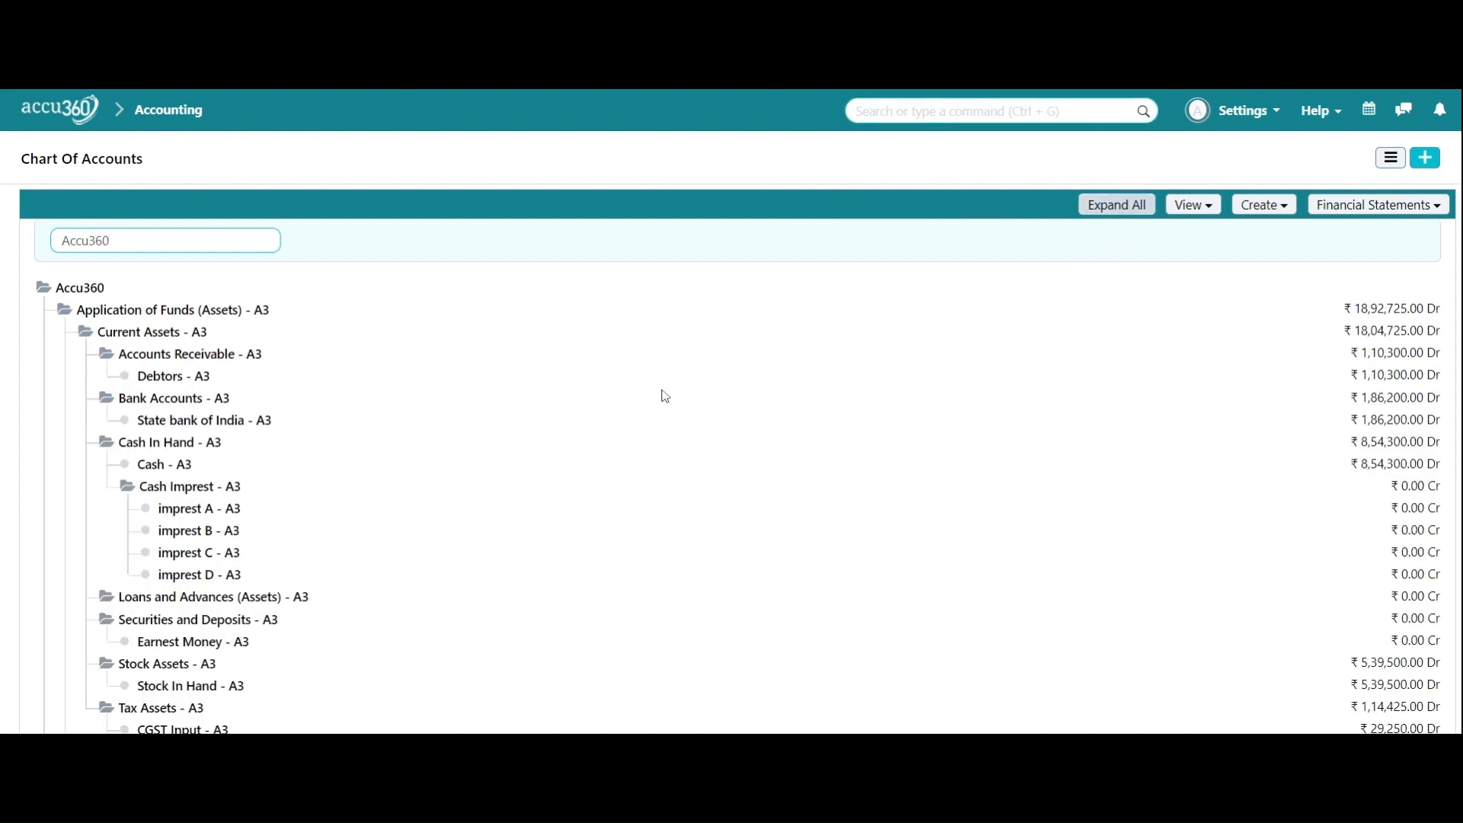
- Create a non-group child account named Delivery Income with account type Income Account under Indirect Income - A3
{"action": "scroll", "coordinate": [663, 395], "scroll_direction": "down", "scroll_amount": 5}
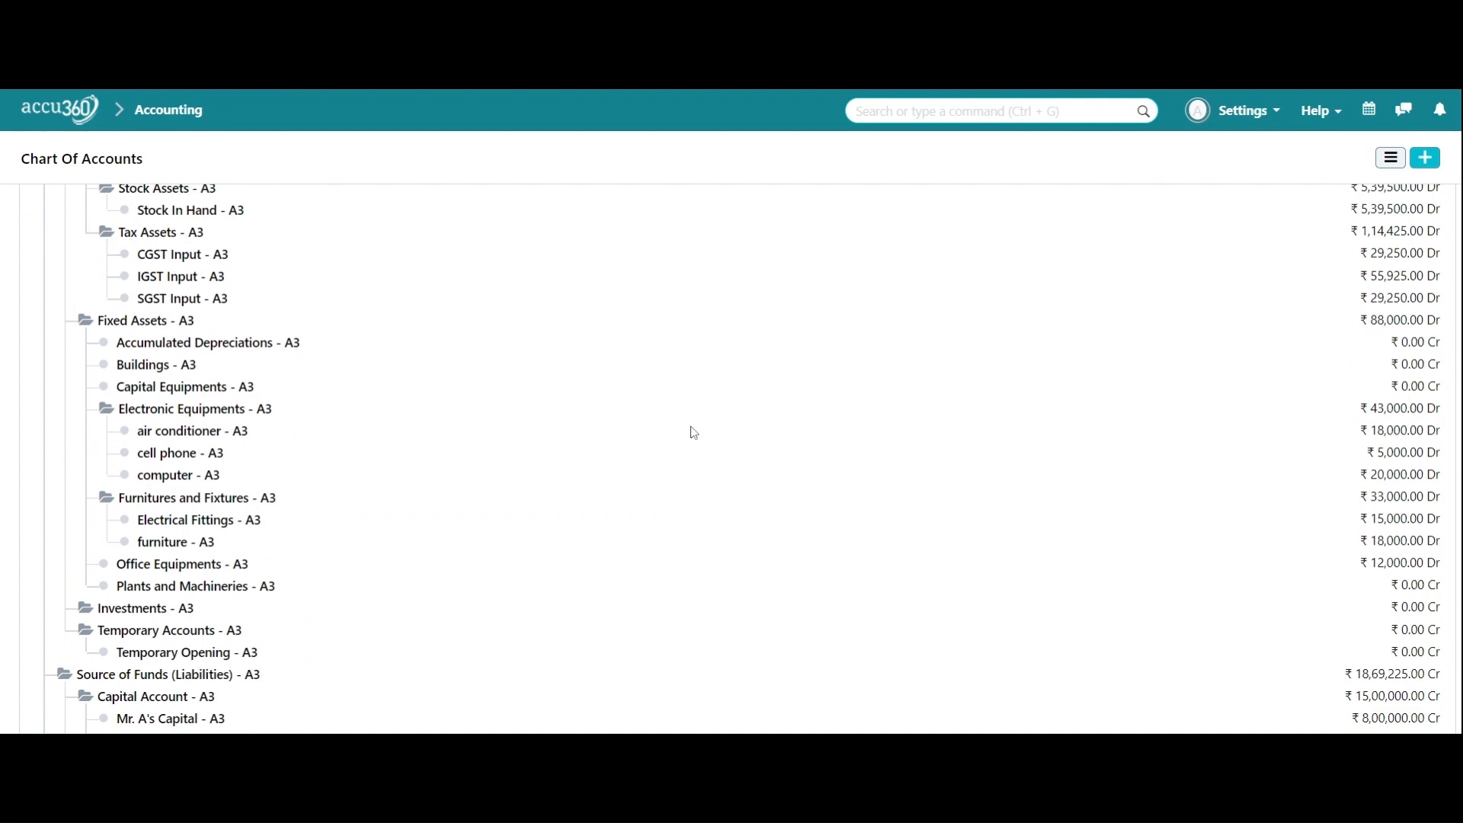
{"action": "scroll", "coordinate": [700, 427], "scroll_direction": "down", "scroll_amount": 3}
{"action": "scroll", "coordinate": [729, 429], "scroll_direction": "down", "scroll_amount": 14}
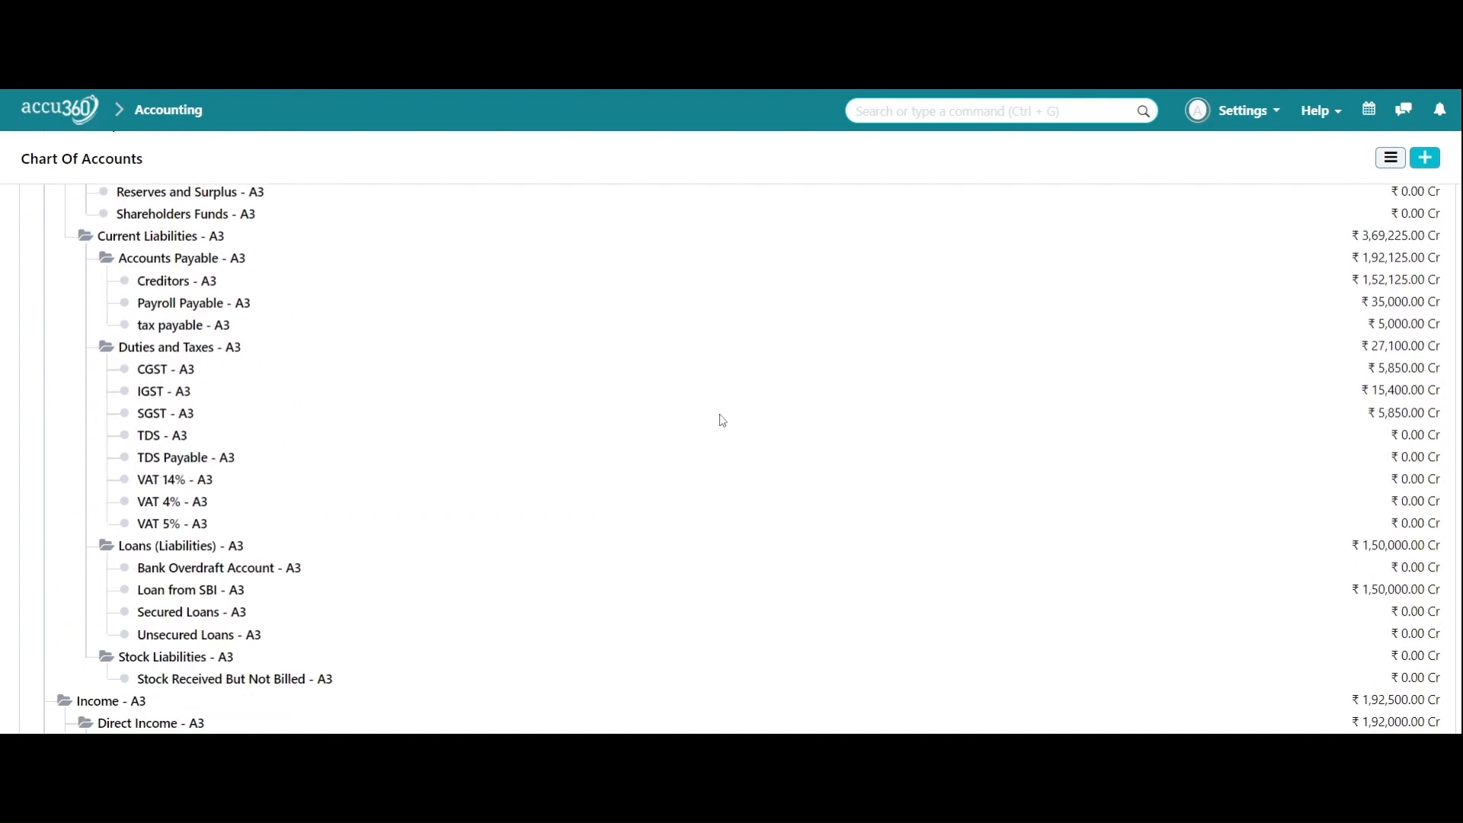
{"action": "scroll", "coordinate": [722, 421], "scroll_direction": "down", "scroll_amount": 2}
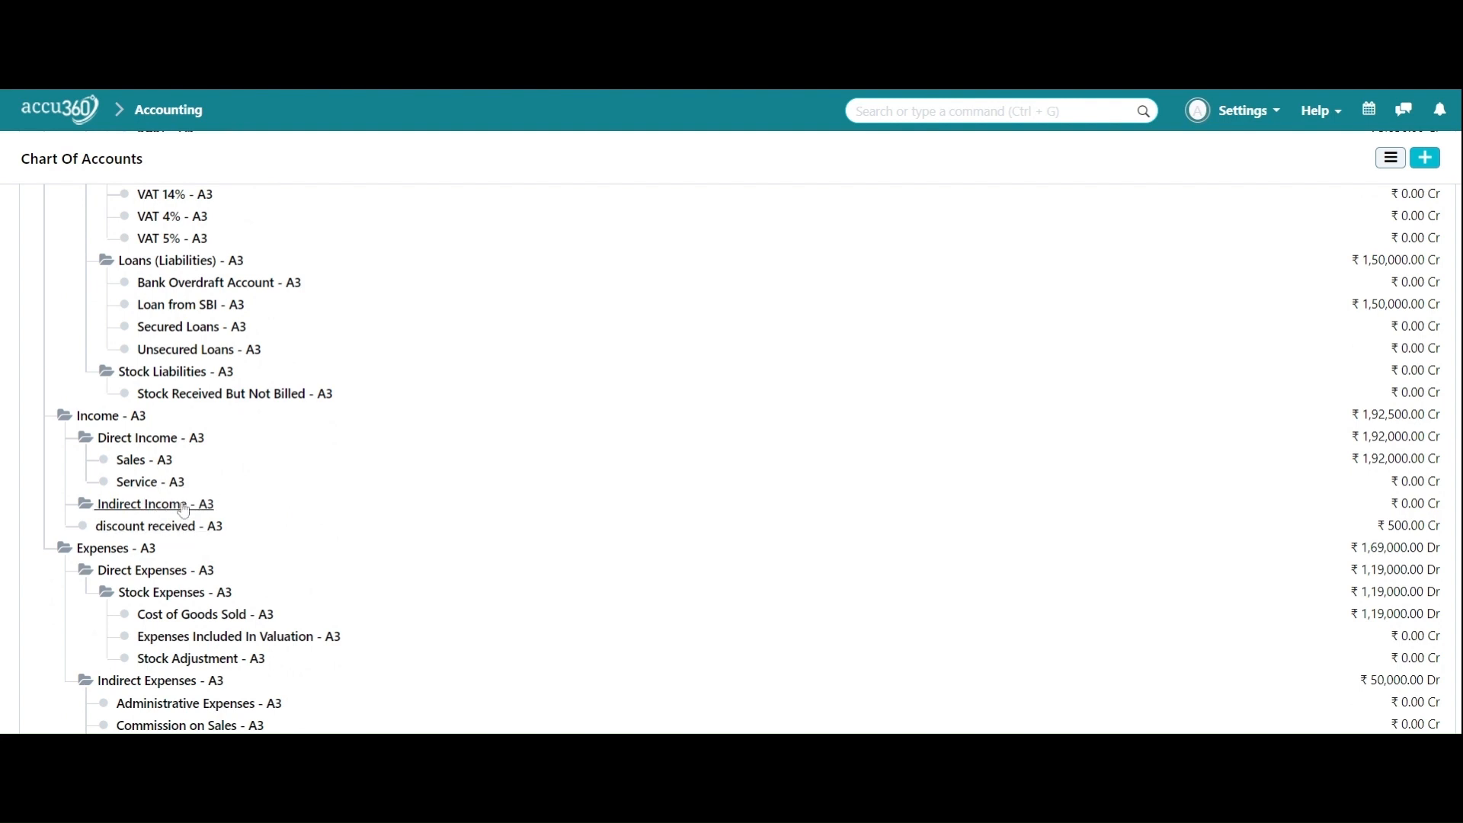
{"action": "left_click", "coordinate": [179, 506]}
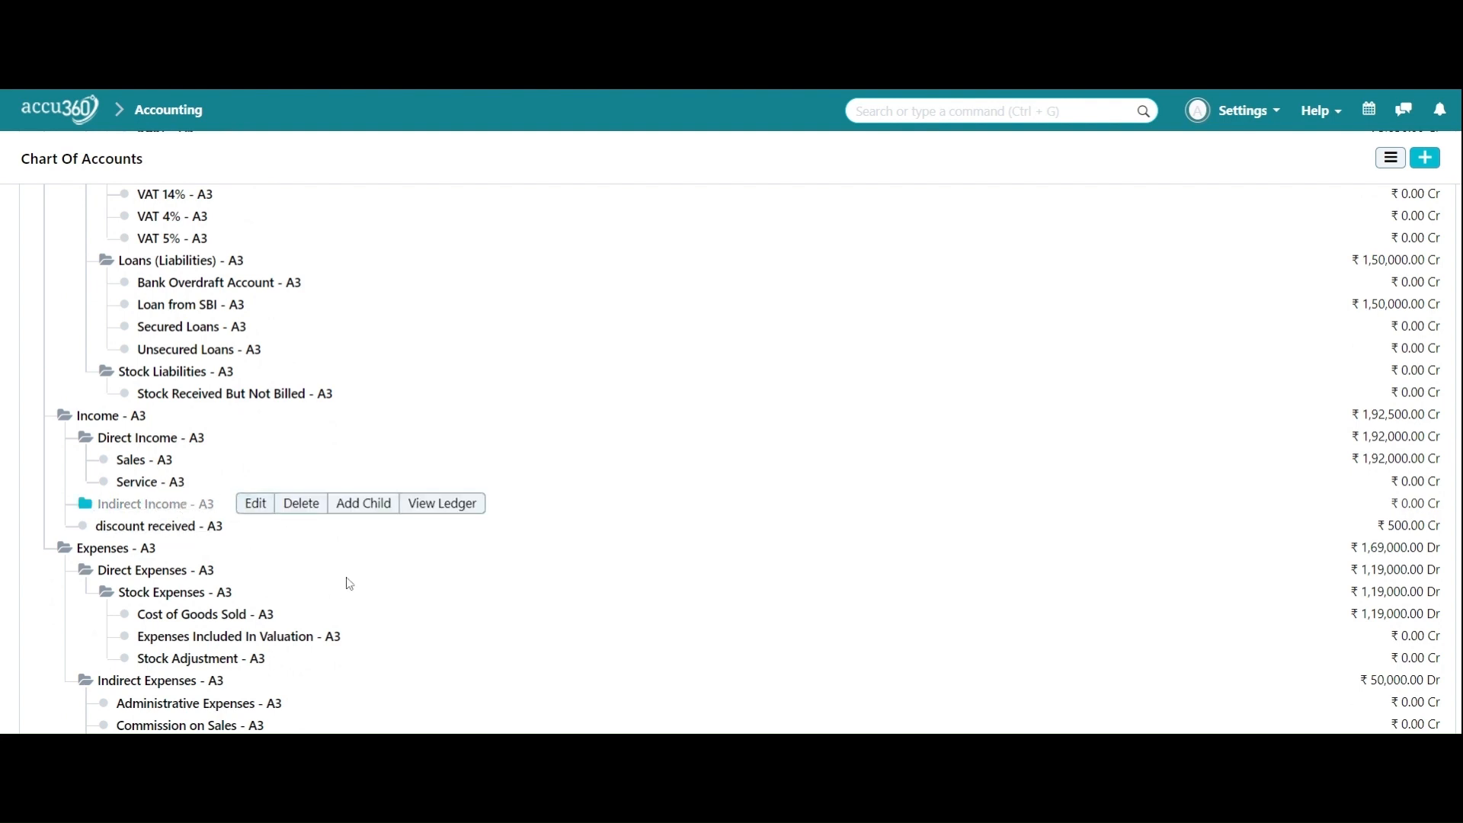
{"action": "left_click", "coordinate": [360, 506]}
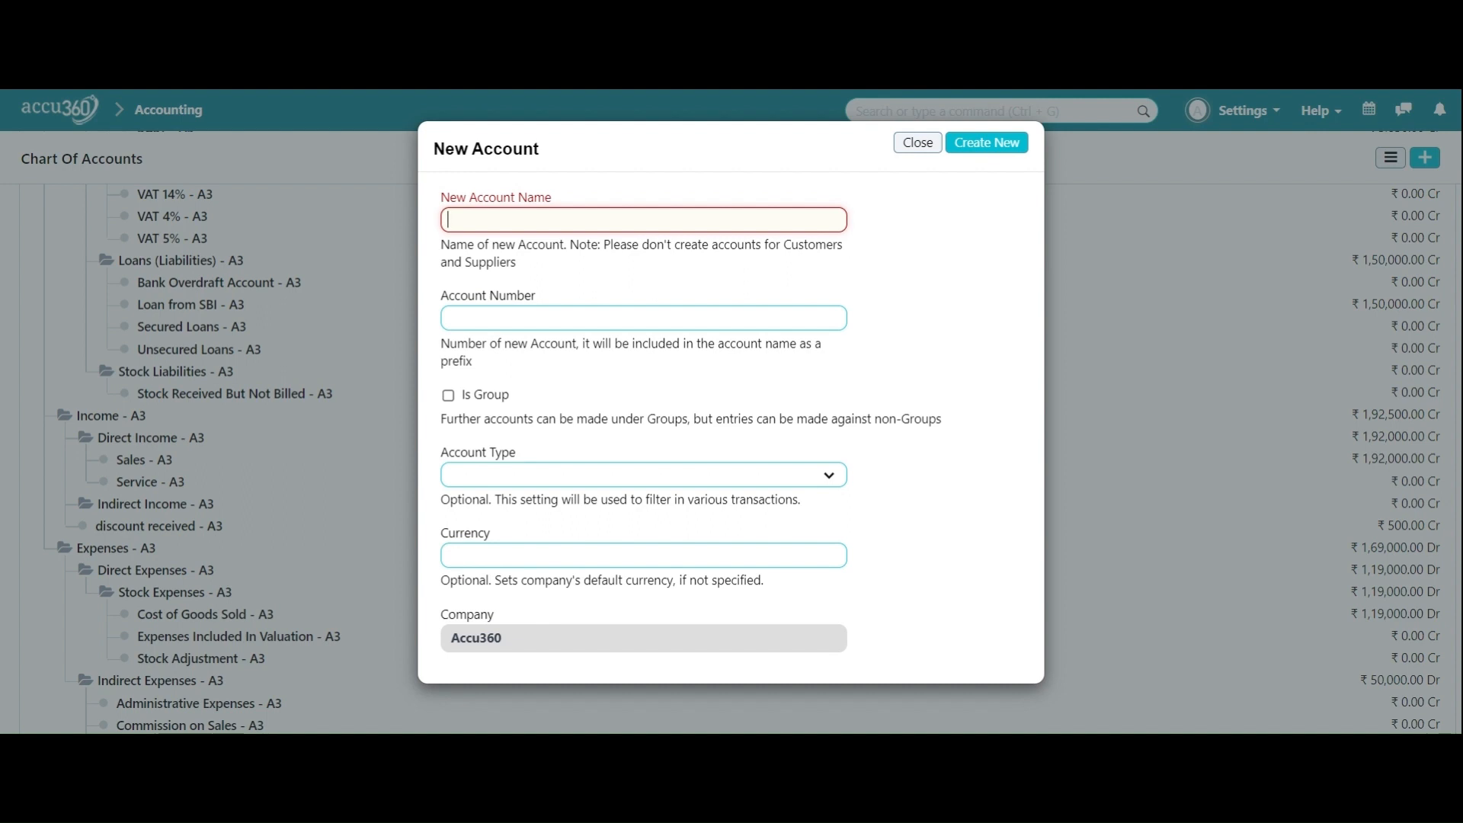
{"action": "type", "text": "Deliv"}
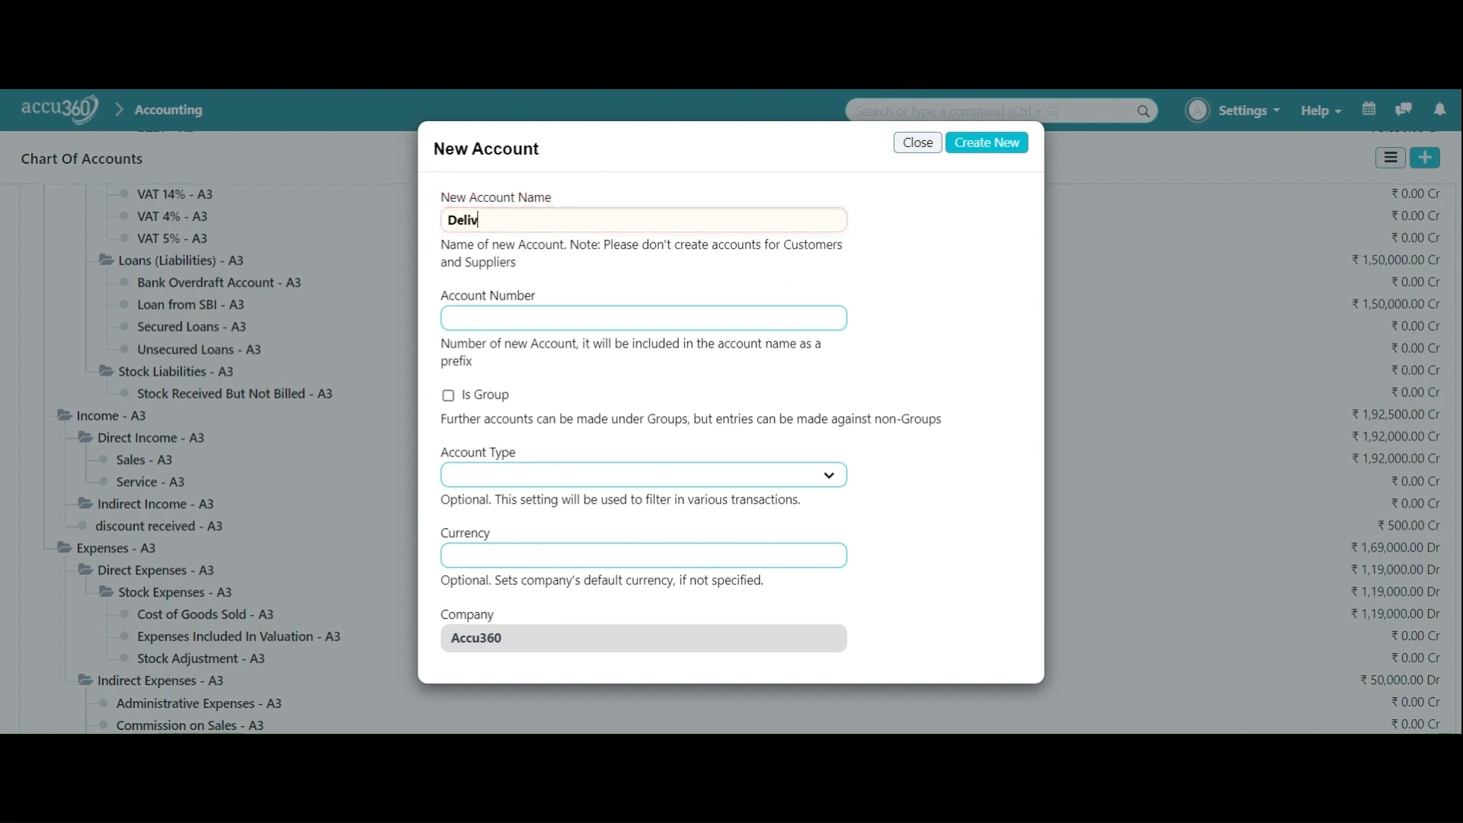
{"action": "type", "text": "ery Income"}
{"action": "left_click", "coordinate": [886, 272]}
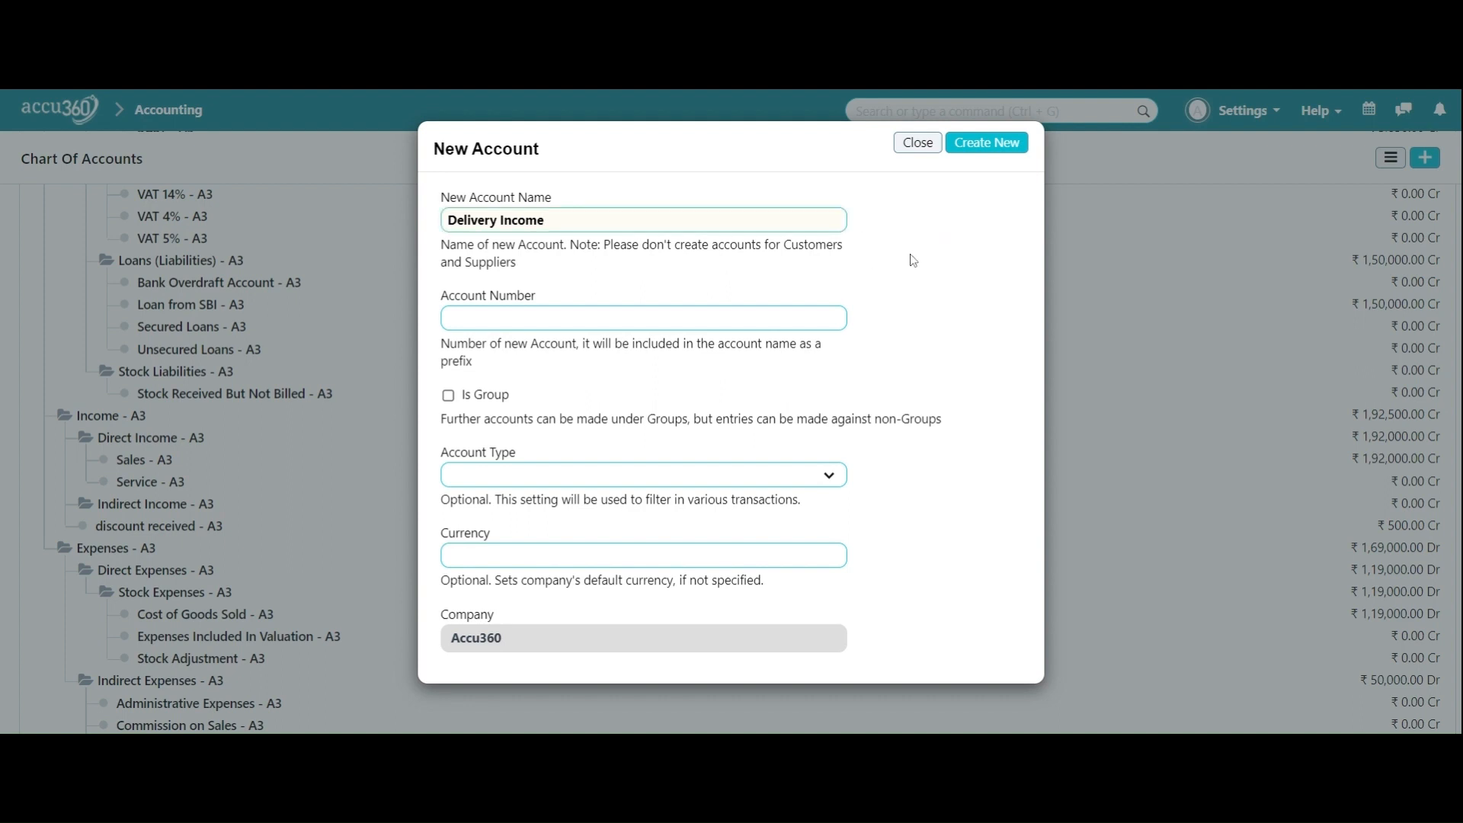
{"action": "scroll", "coordinate": [708, 478], "scroll_direction": "down", "scroll_amount": 3}
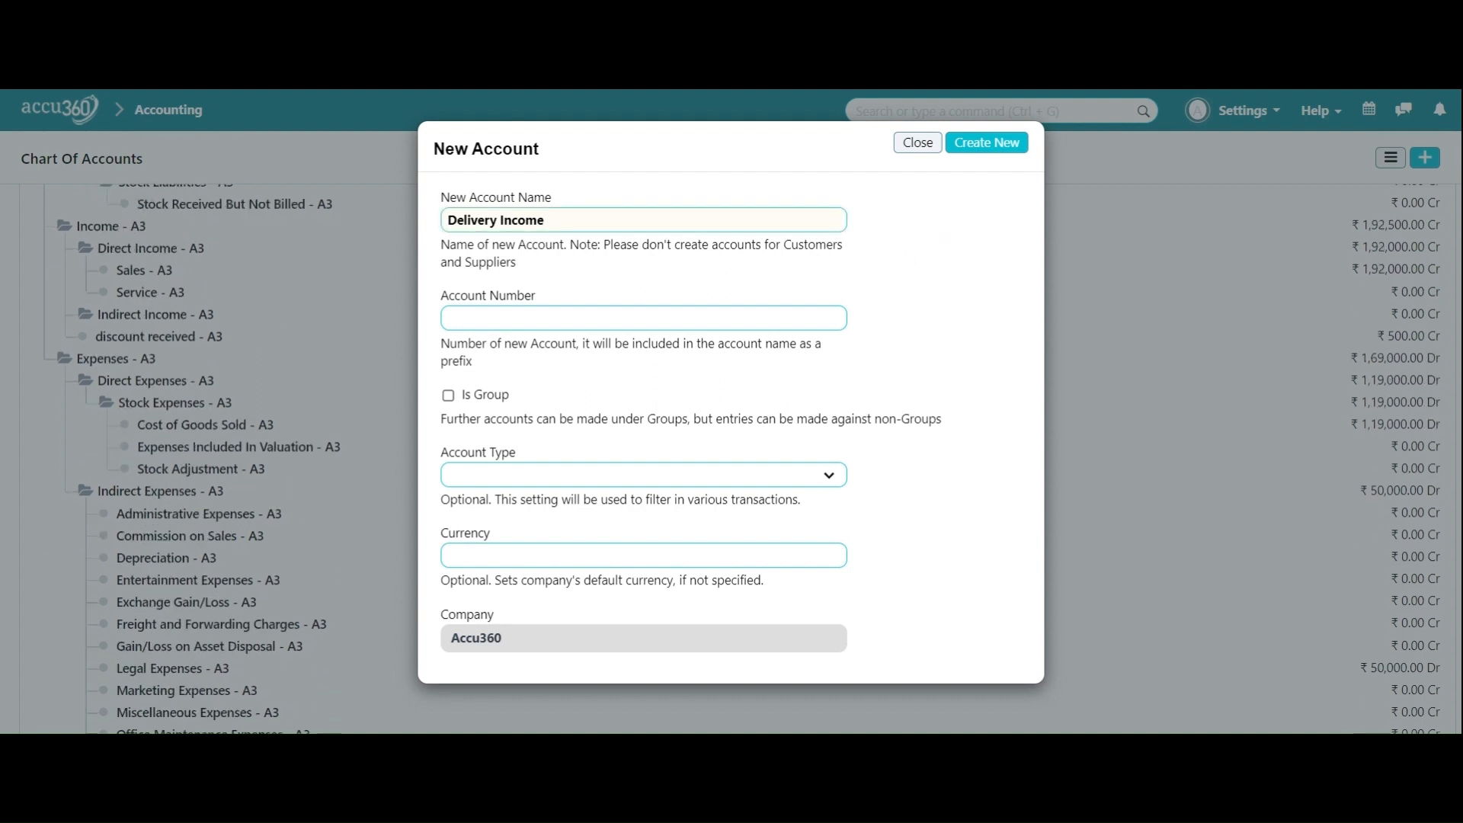
{"action": "left_click", "coordinate": [710, 476]}
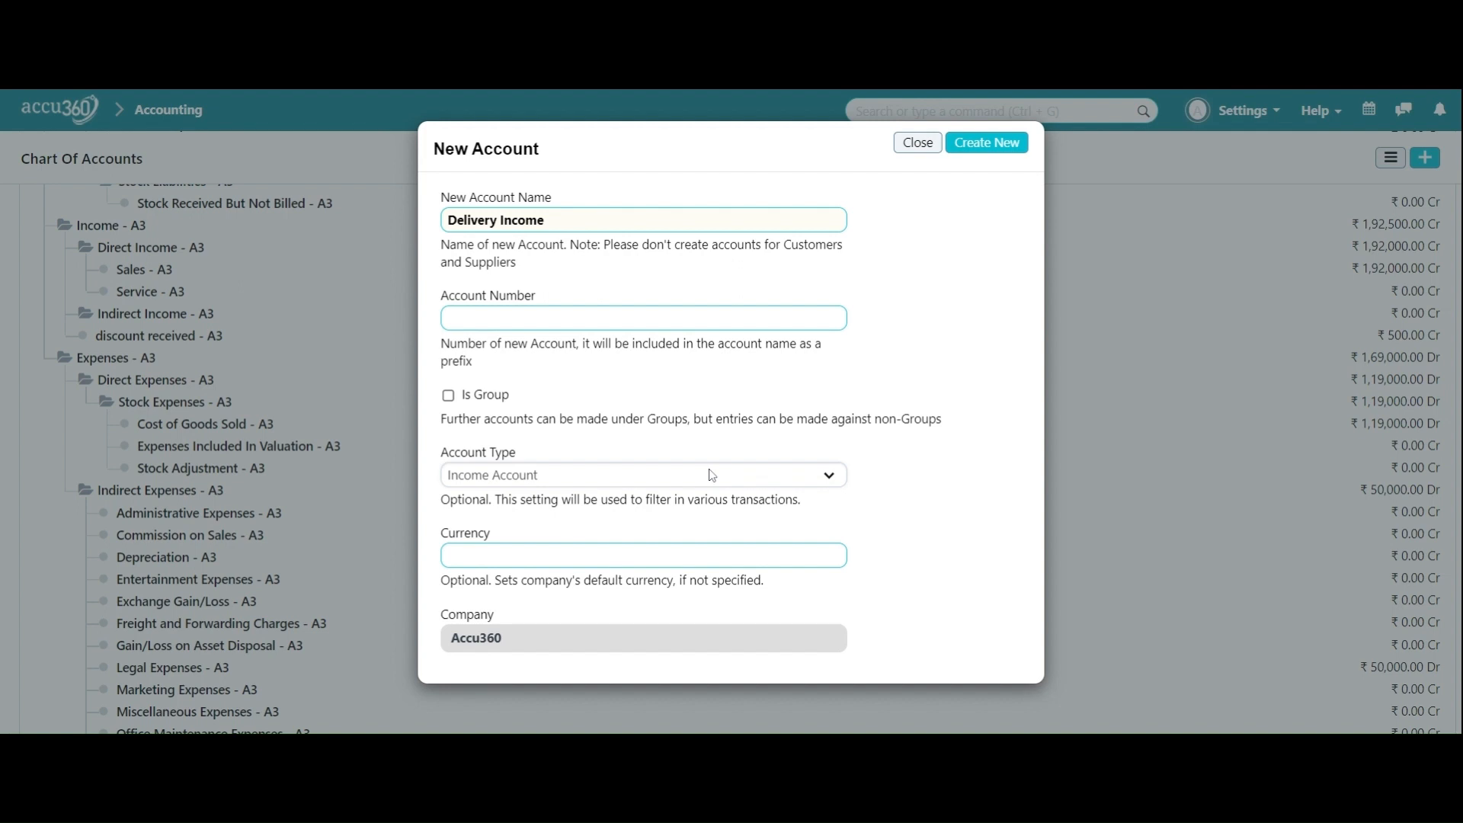
{"action": "scroll", "coordinate": [892, 263], "scroll_direction": "up", "scroll_amount": 3}
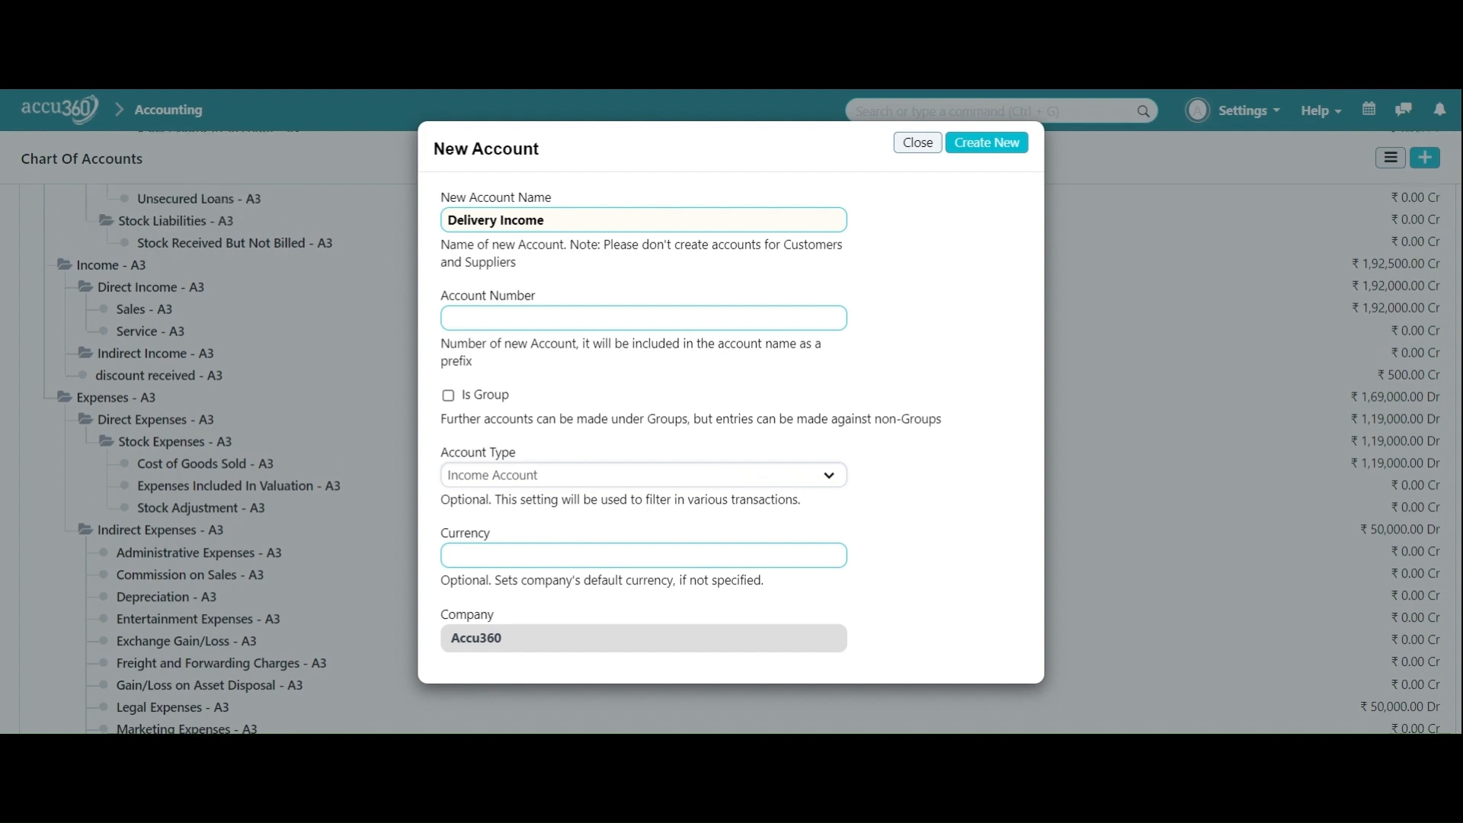
{"action": "left_click", "coordinate": [1000, 146]}
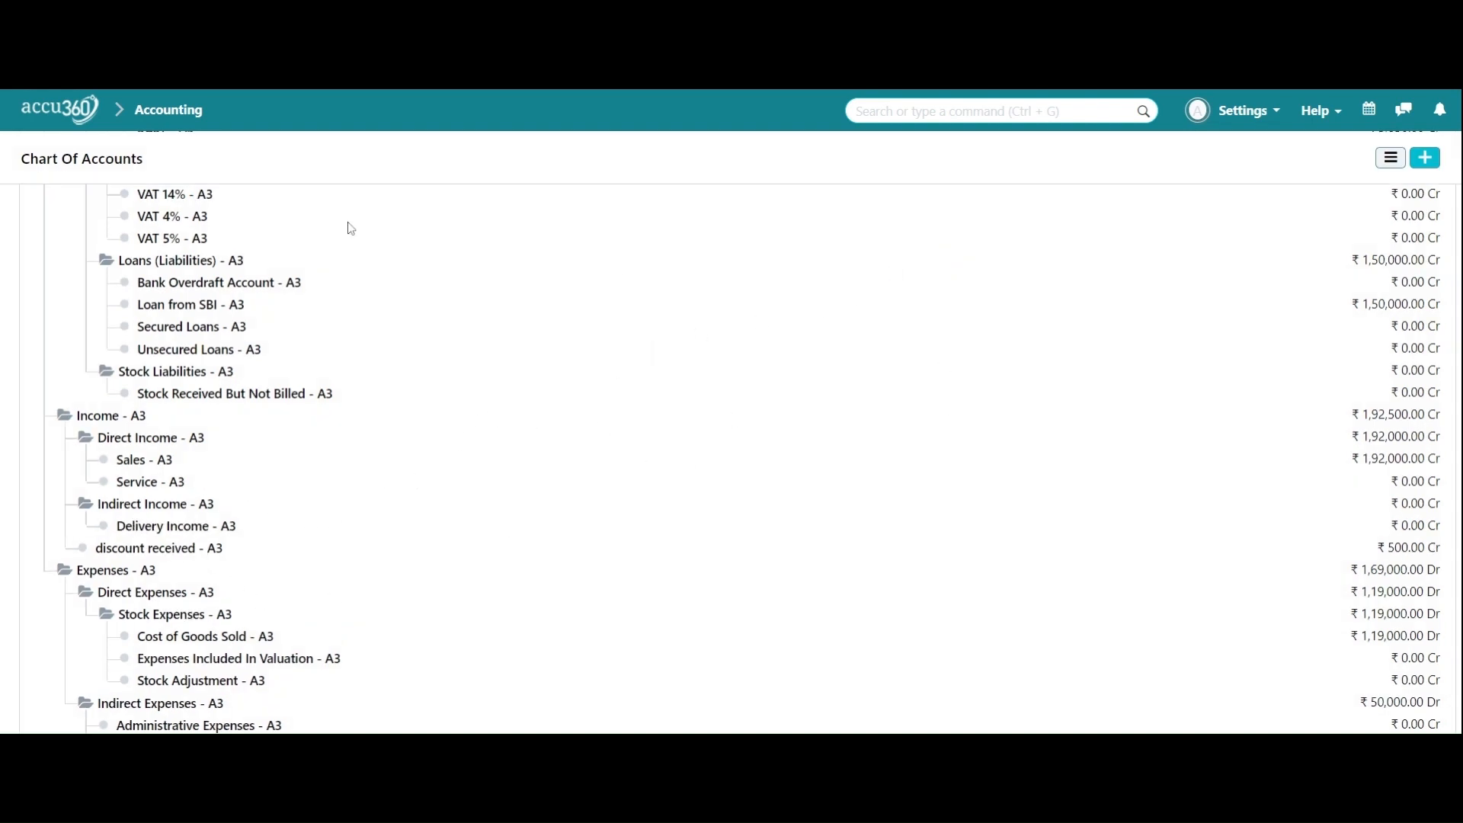
- Open the Item list through a search for "item" and open the Delivery service item
{"action": "left_click", "coordinate": [1003, 113]}
{"action": "type", "text": "item"}
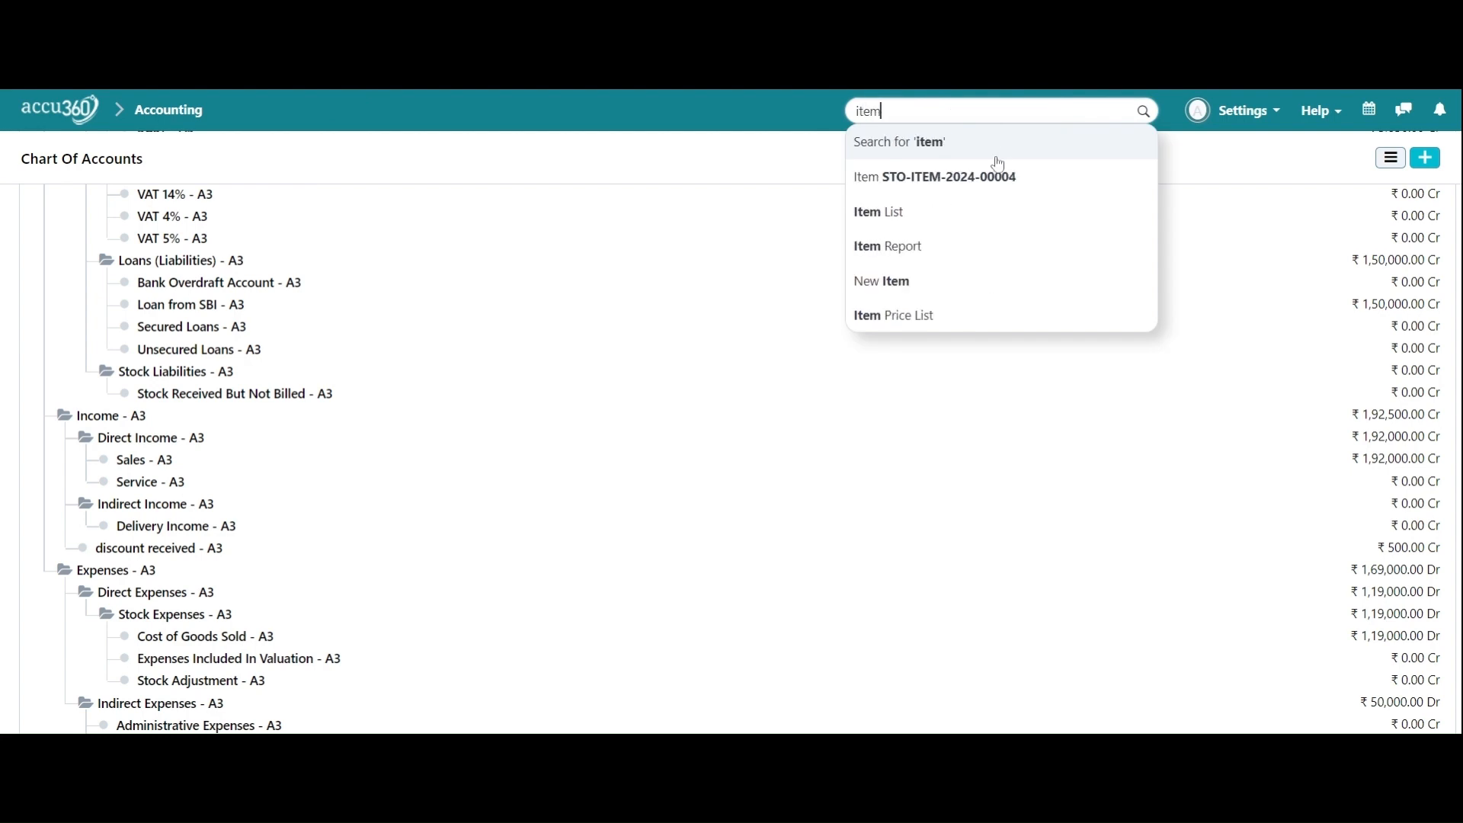
{"action": "left_click", "coordinate": [962, 219]}
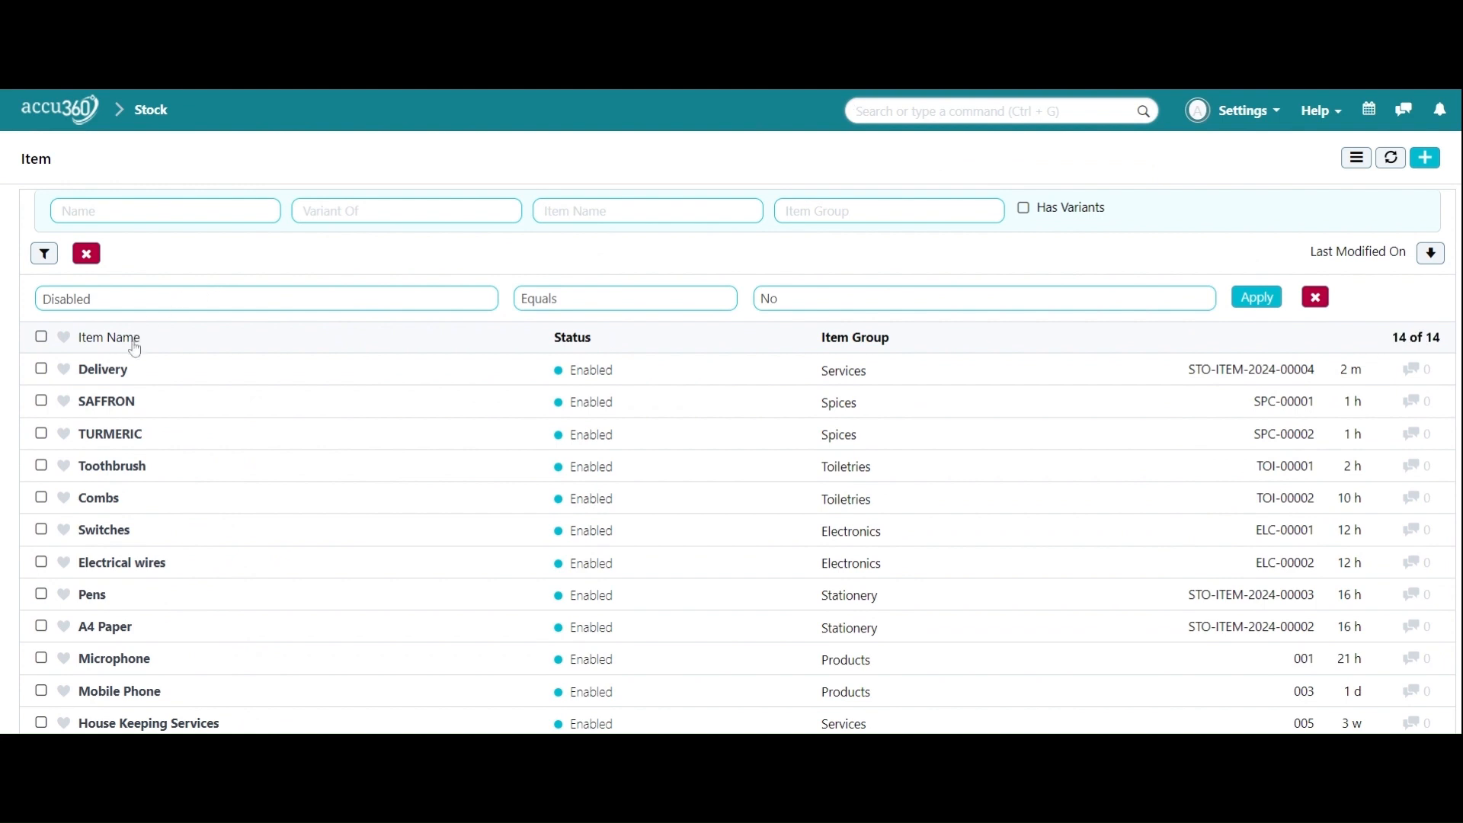
{"action": "left_click", "coordinate": [107, 371]}
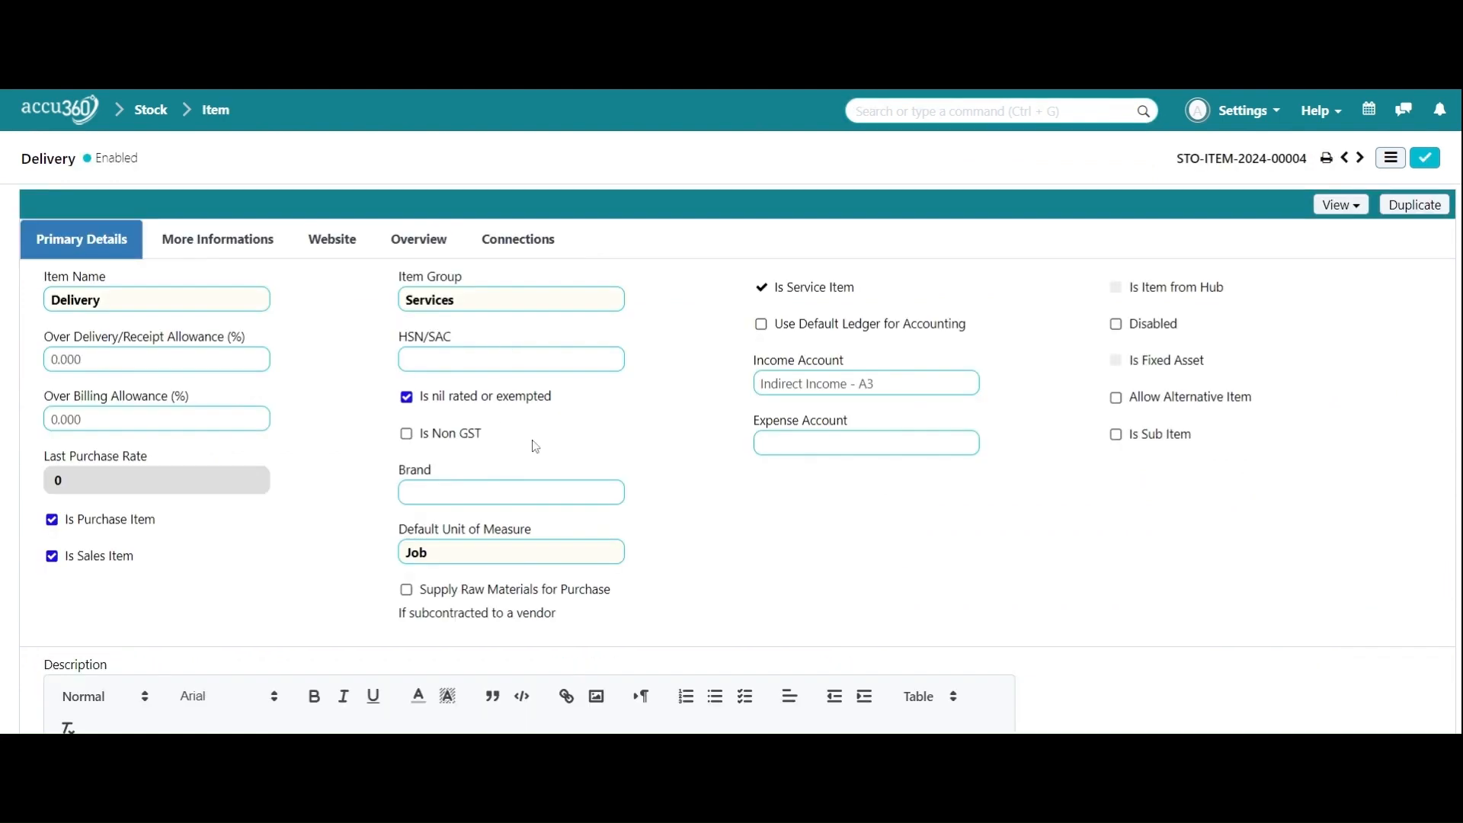
- Change the Delivery item's income account to Delivery Income - A3 and save the item
{"action": "left_click_drag", "start_coordinate": [873, 383], "coordinate": [684, 415]}
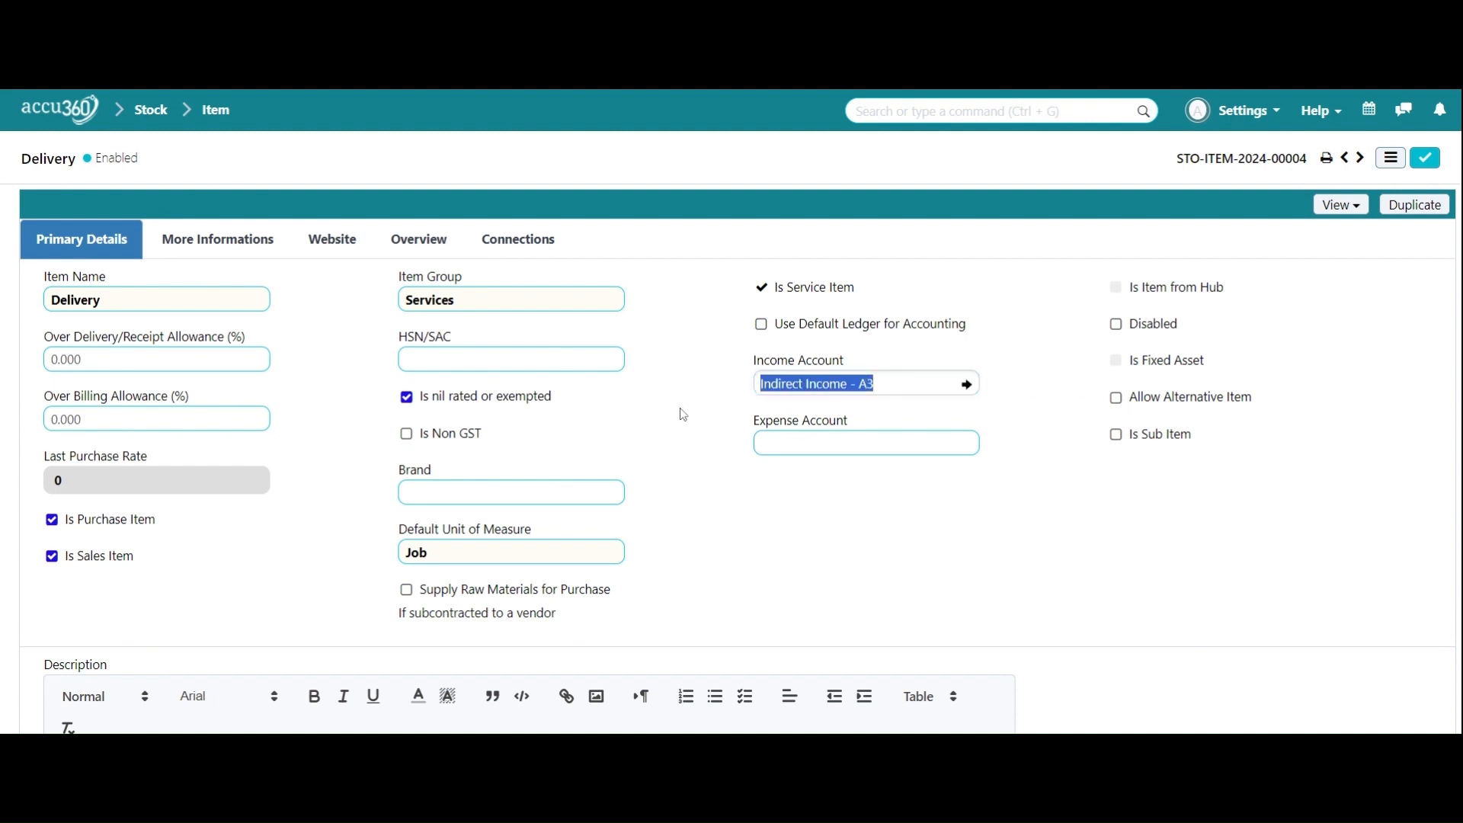
{"action": "key", "text": "BackSpace"}
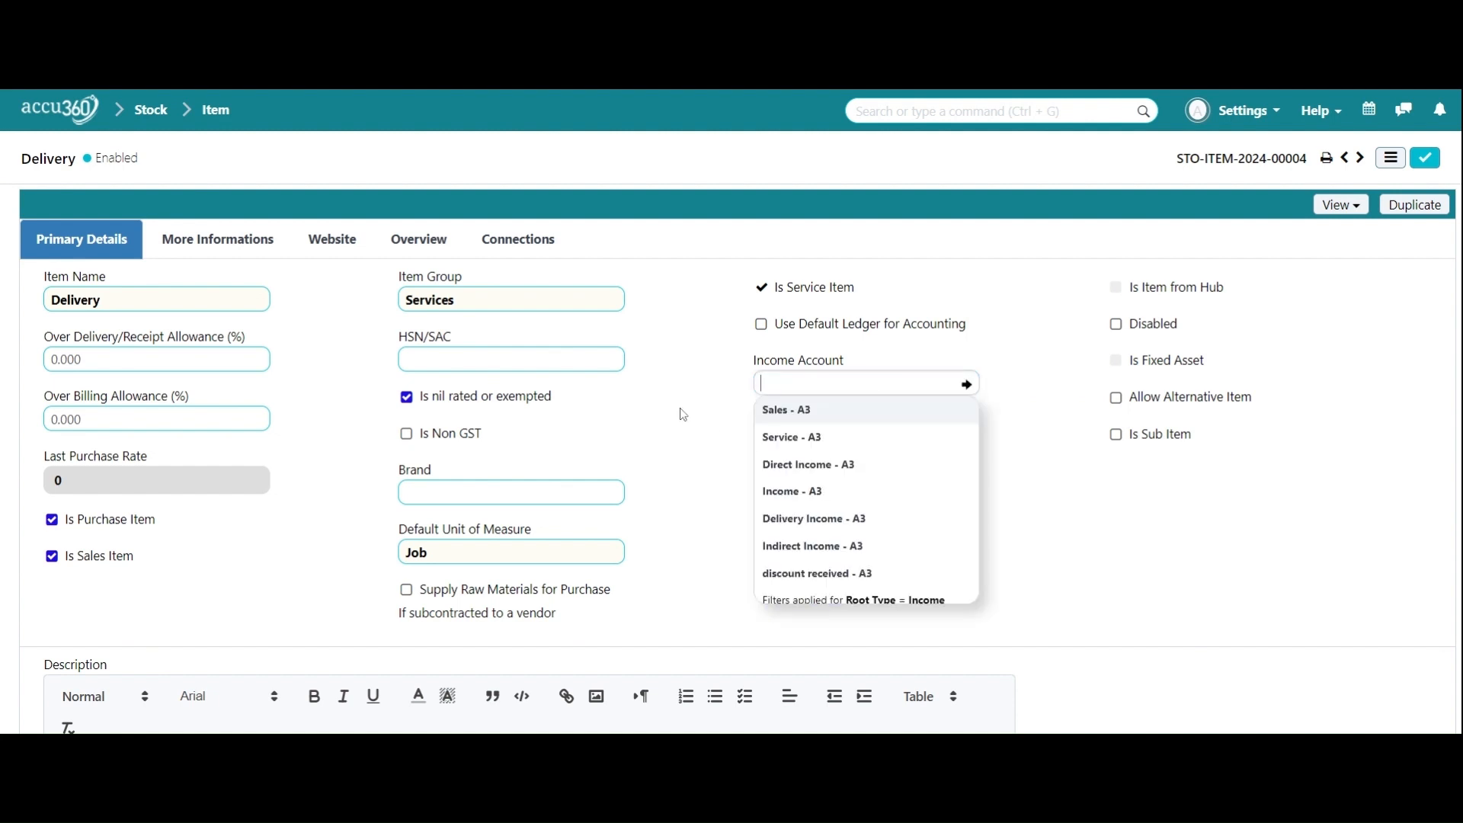
{"action": "left_click", "coordinate": [849, 518]}
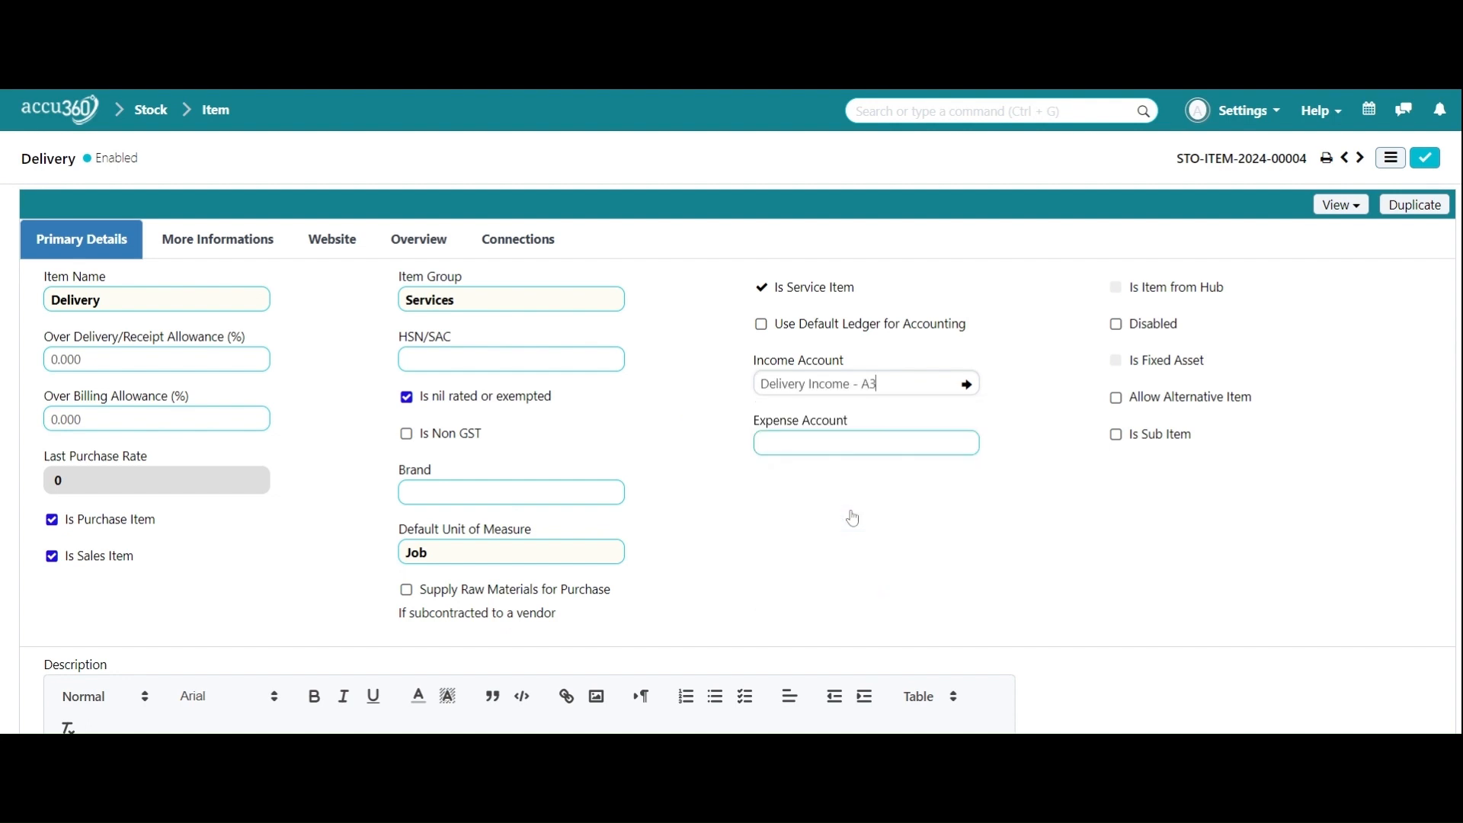
{"action": "left_click", "coordinate": [1430, 161]}
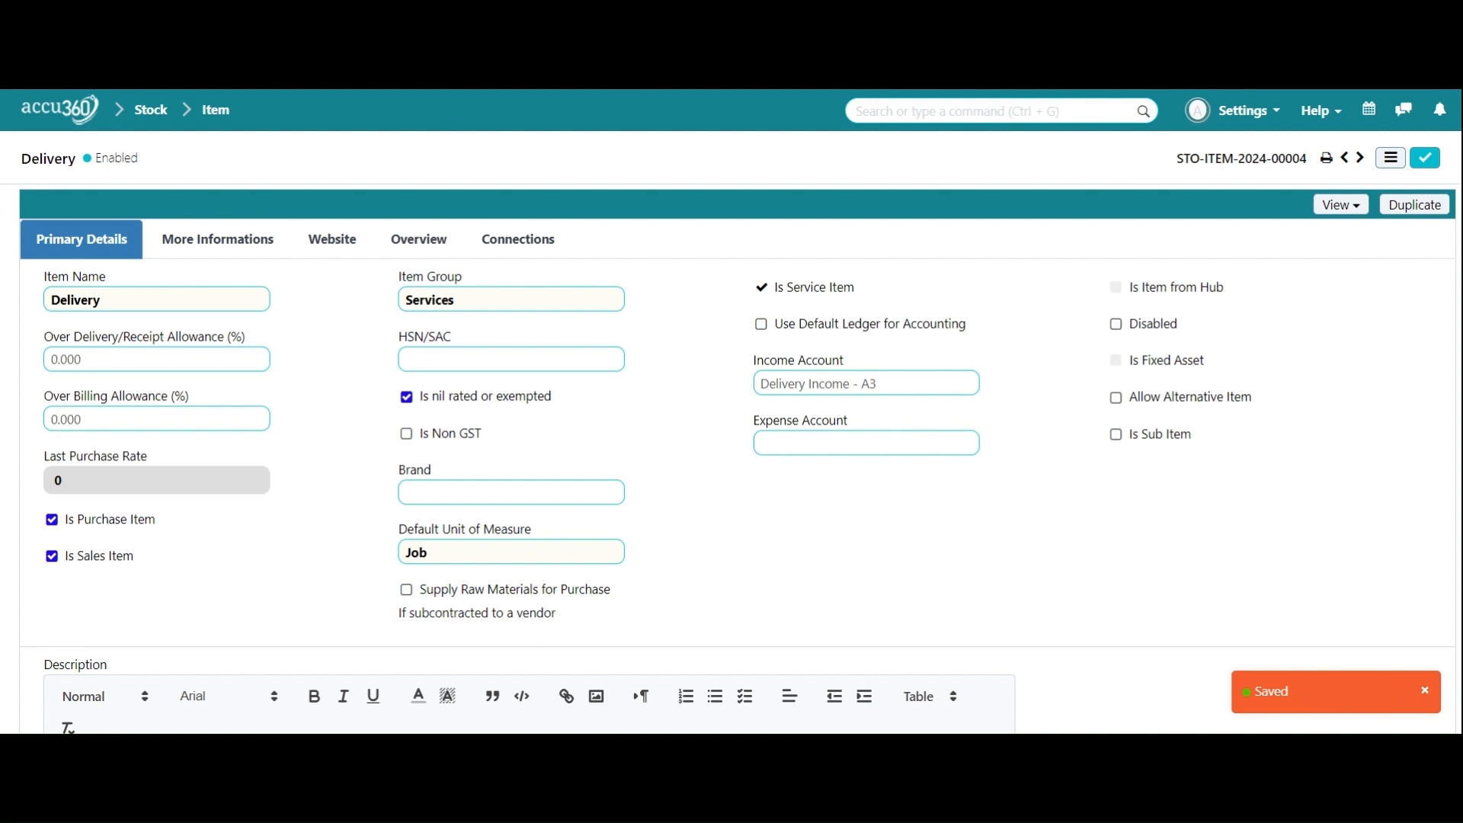
- Return to the draft sales invoice for M/s Everyday Electricals and submit it permanently
{"action": "key", "text": "ctrl+g"}
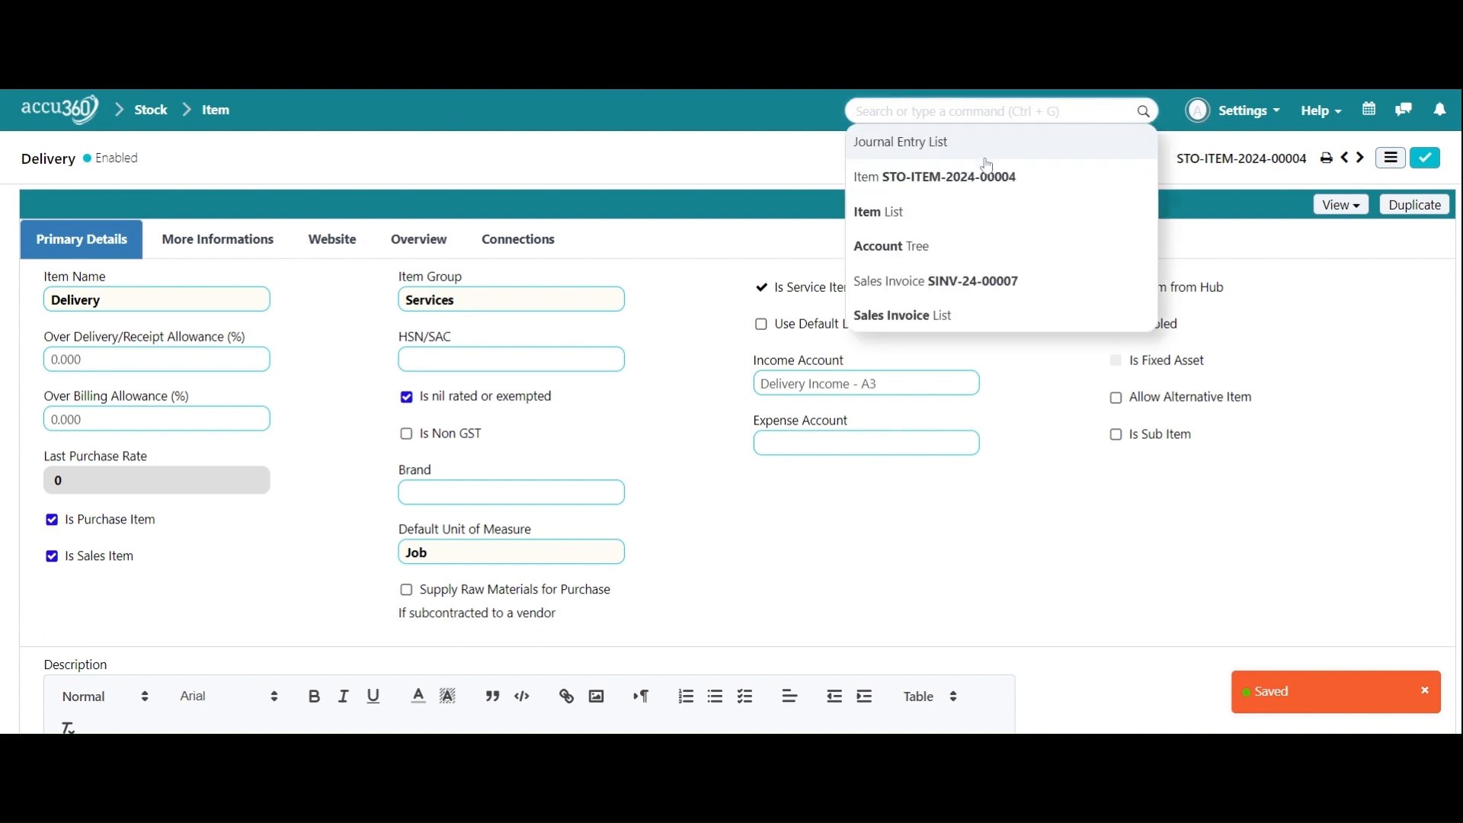
{"action": "left_click", "coordinate": [1045, 280]}
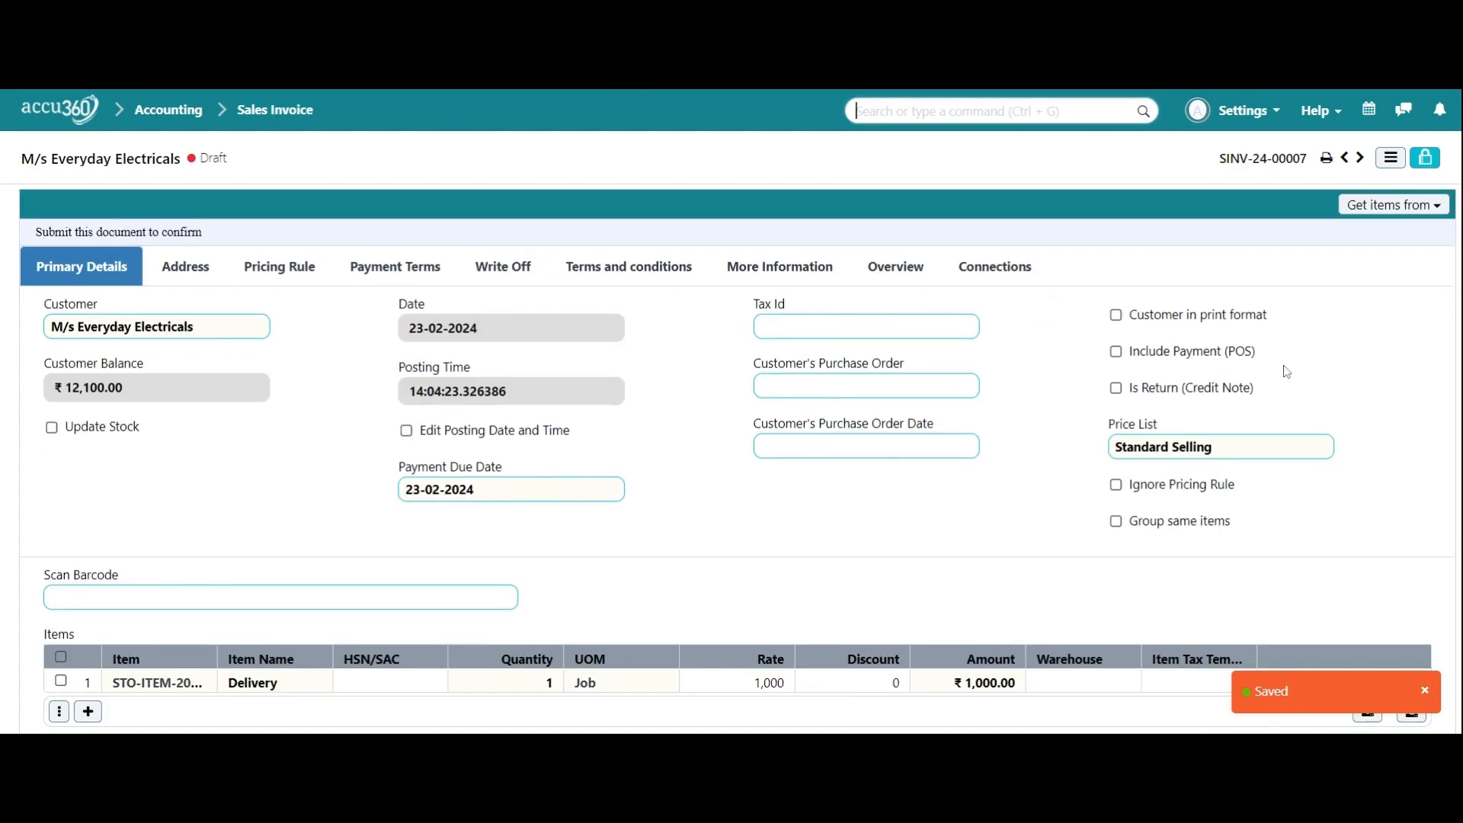
{"action": "scroll", "coordinate": [1394, 351], "scroll_direction": "down", "scroll_amount": 3}
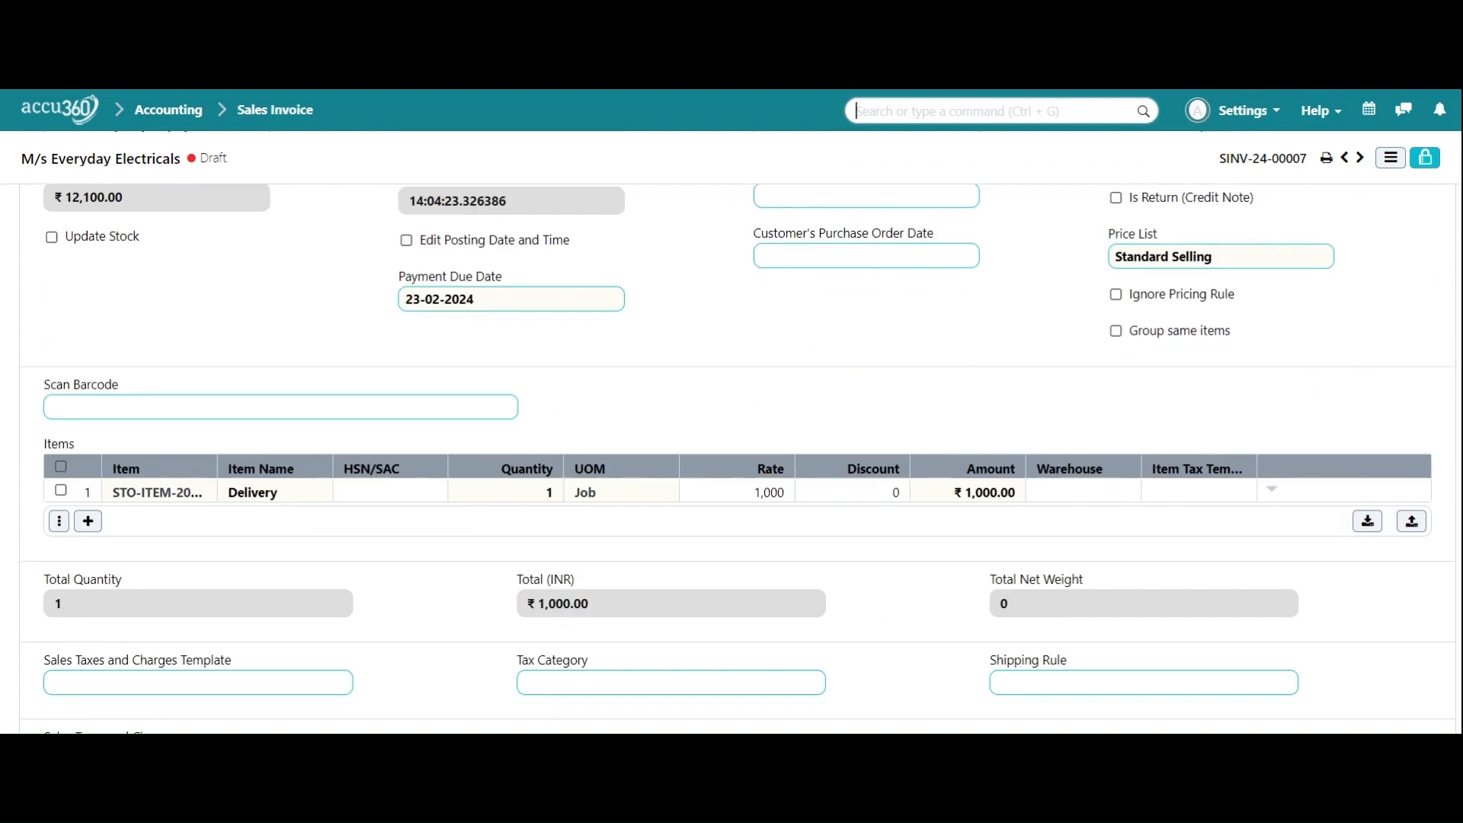
{"action": "scroll", "coordinate": [1425, 305], "scroll_direction": "up", "scroll_amount": 3}
{"action": "left_click", "coordinate": [1425, 158]}
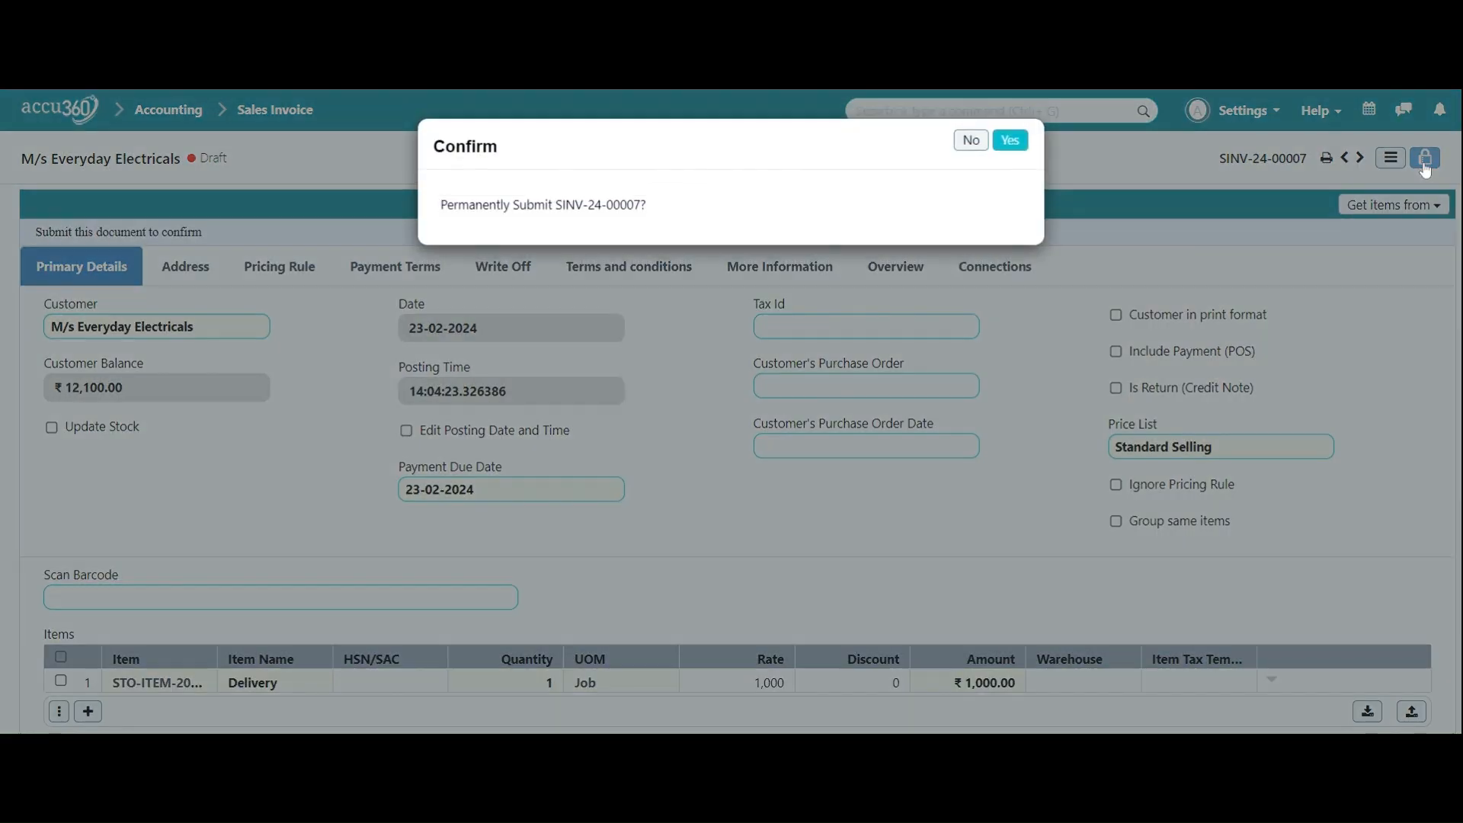
{"action": "left_click", "coordinate": [1011, 140]}
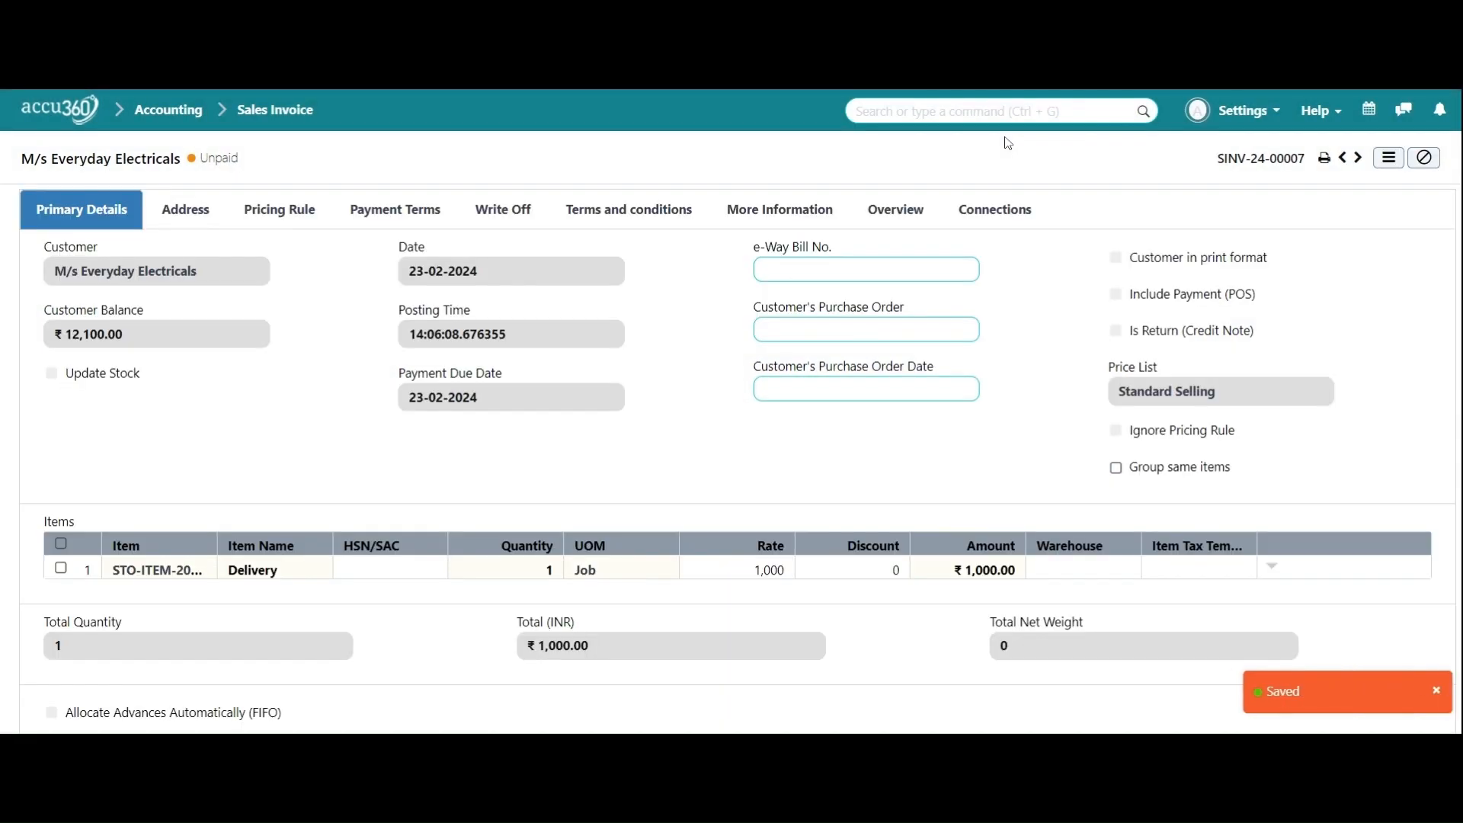
- Review the submitted sales invoice for M/s Everyday Electricals and open its accounting ledger
{"action": "scroll", "coordinate": [1138, 311], "scroll_direction": "down", "scroll_amount": 3}
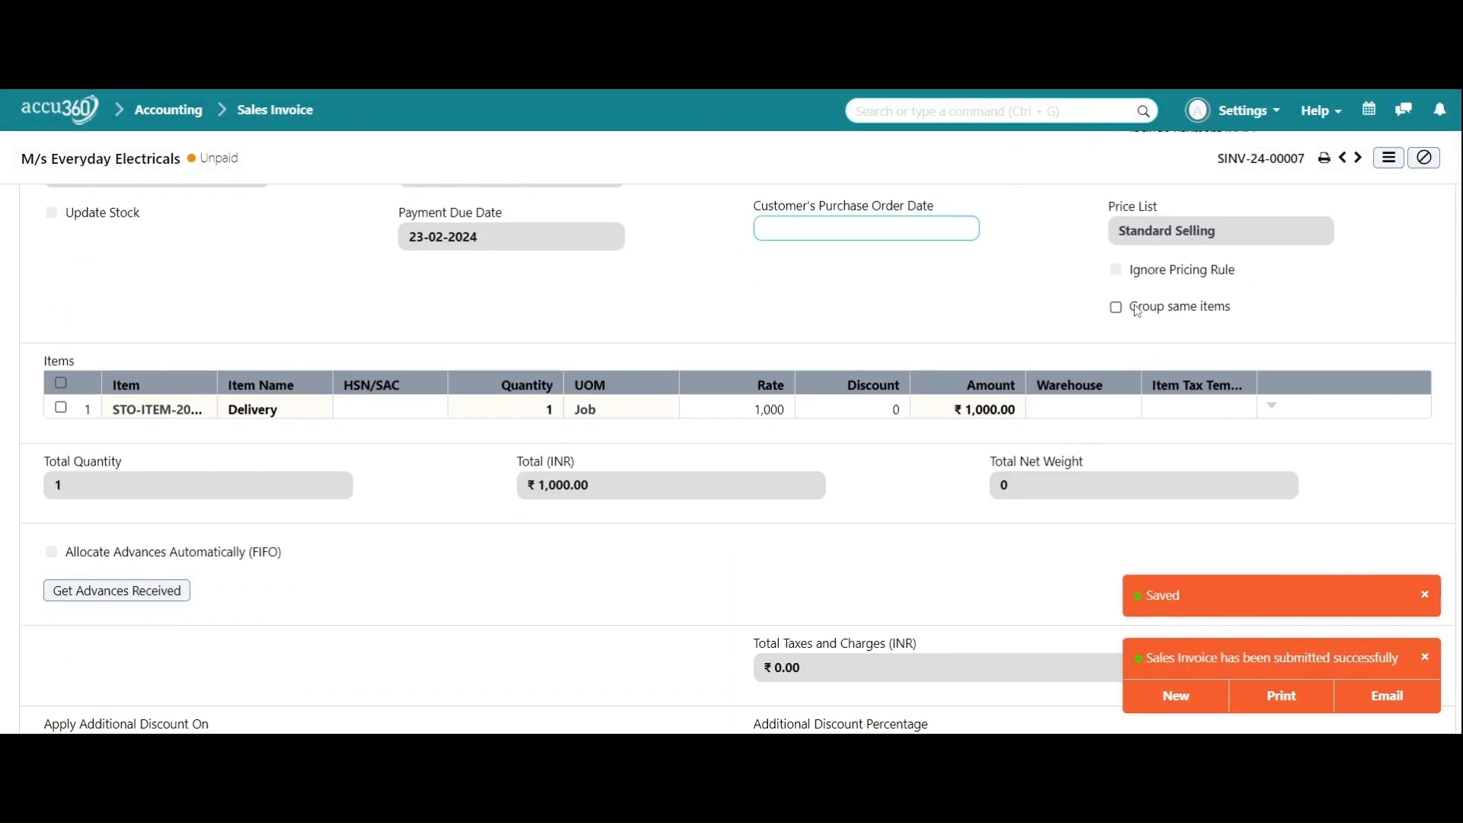
{"action": "scroll", "coordinate": [1124, 310], "scroll_direction": "down", "scroll_amount": 4}
{"action": "scroll", "coordinate": [1098, 287], "scroll_direction": "up", "scroll_amount": 6}
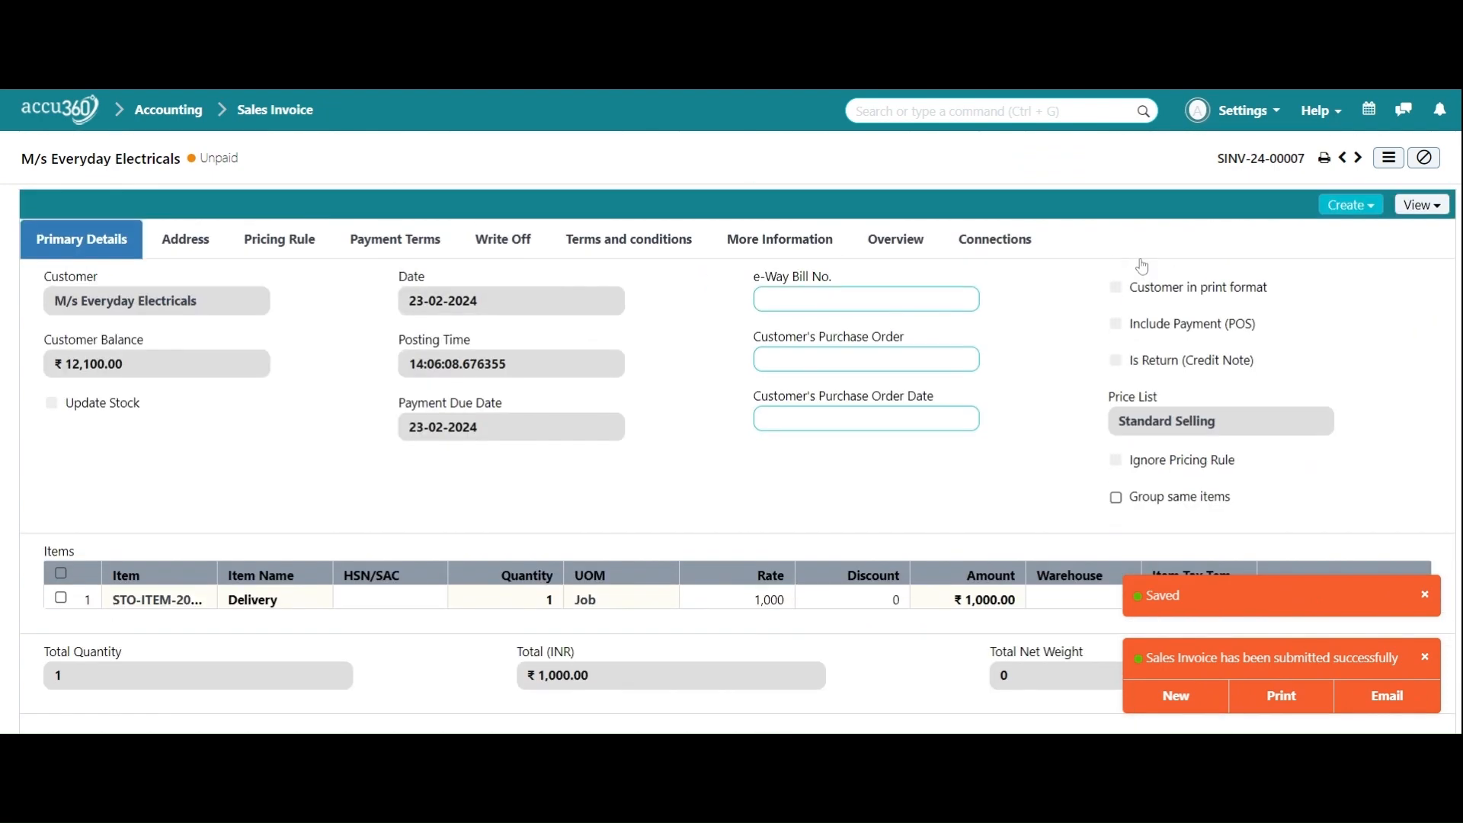
{"action": "left_click", "coordinate": [1414, 210]}
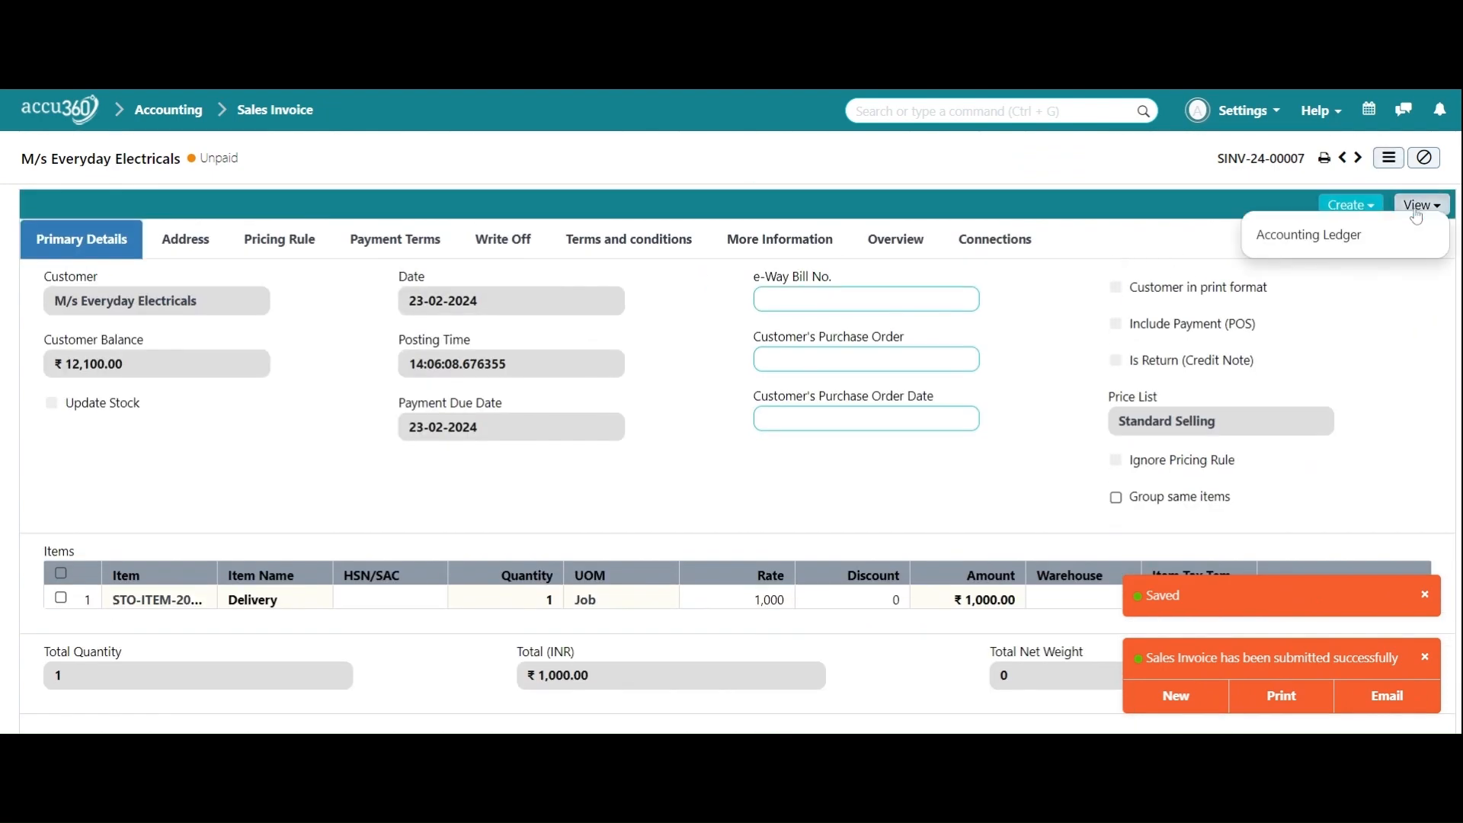
{"action": "left_click", "coordinate": [1346, 241]}
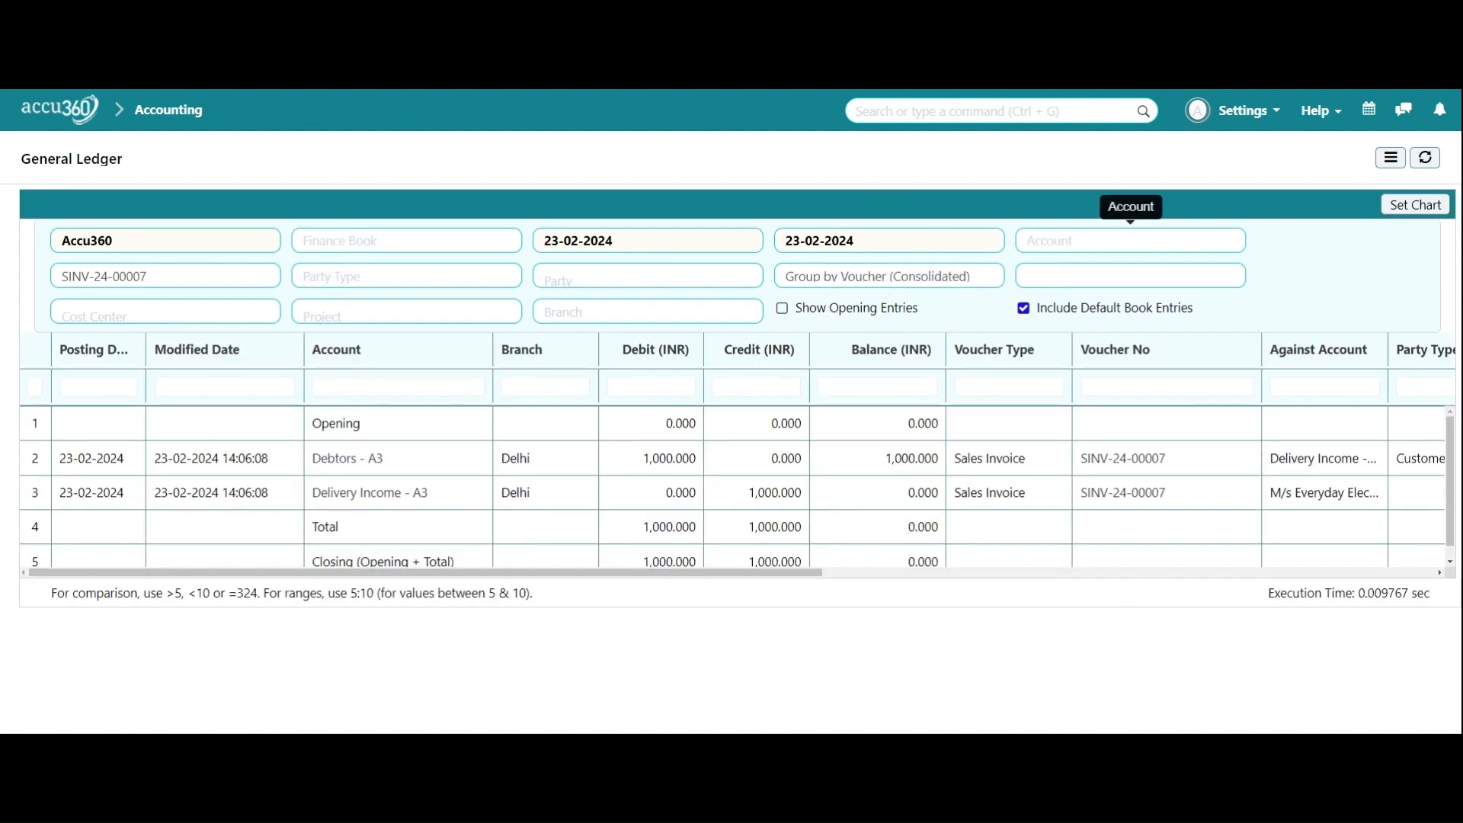
- Clear the General Ledger's voucher number filter, filter by the Delivery Income - A3 account, and examine the entries across all columns
{"action": "left_click_drag", "start_coordinate": [153, 276], "coordinate": [3, 303]}
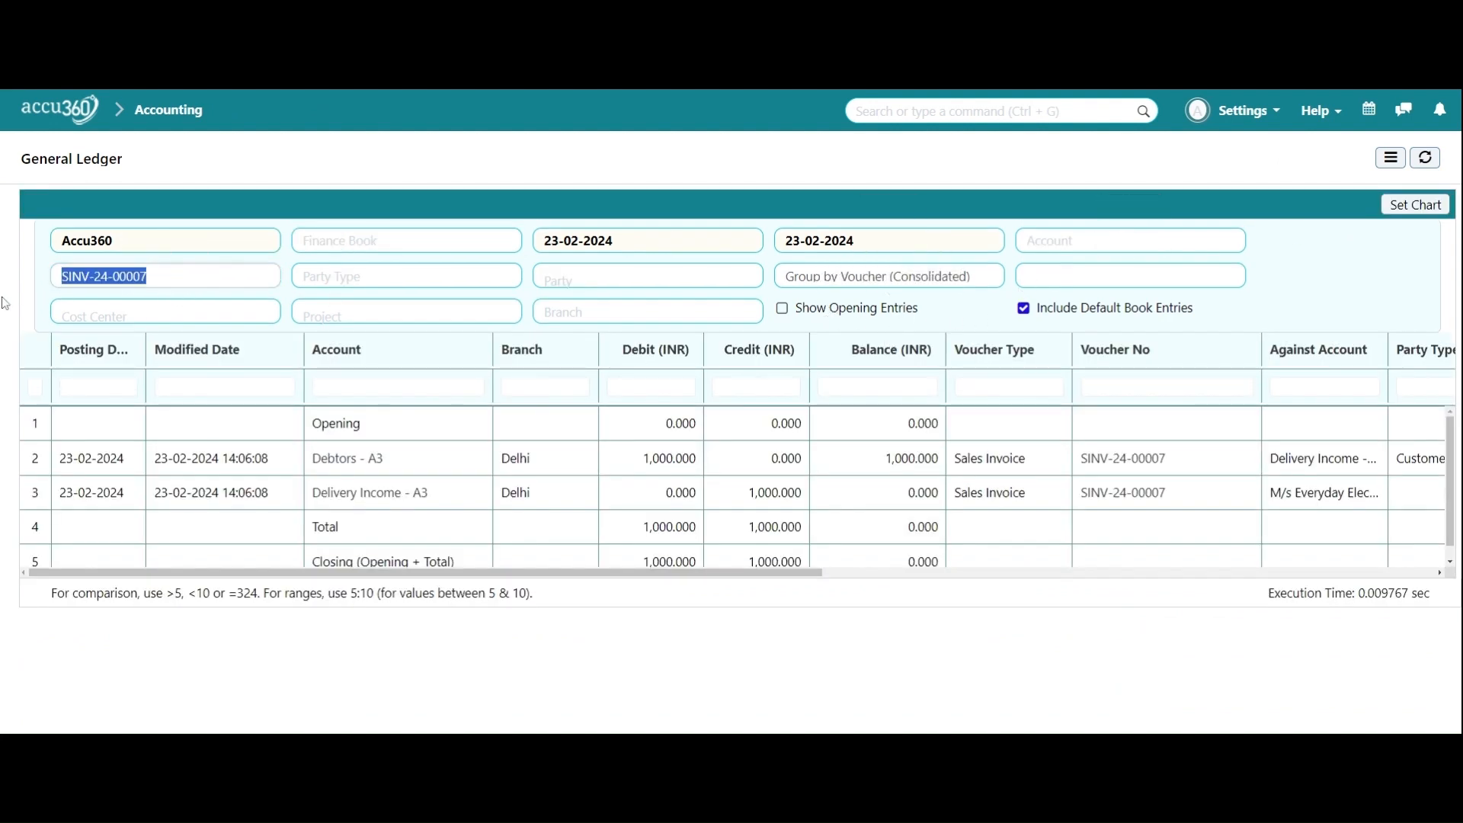
{"action": "key", "text": "BackSpace"}
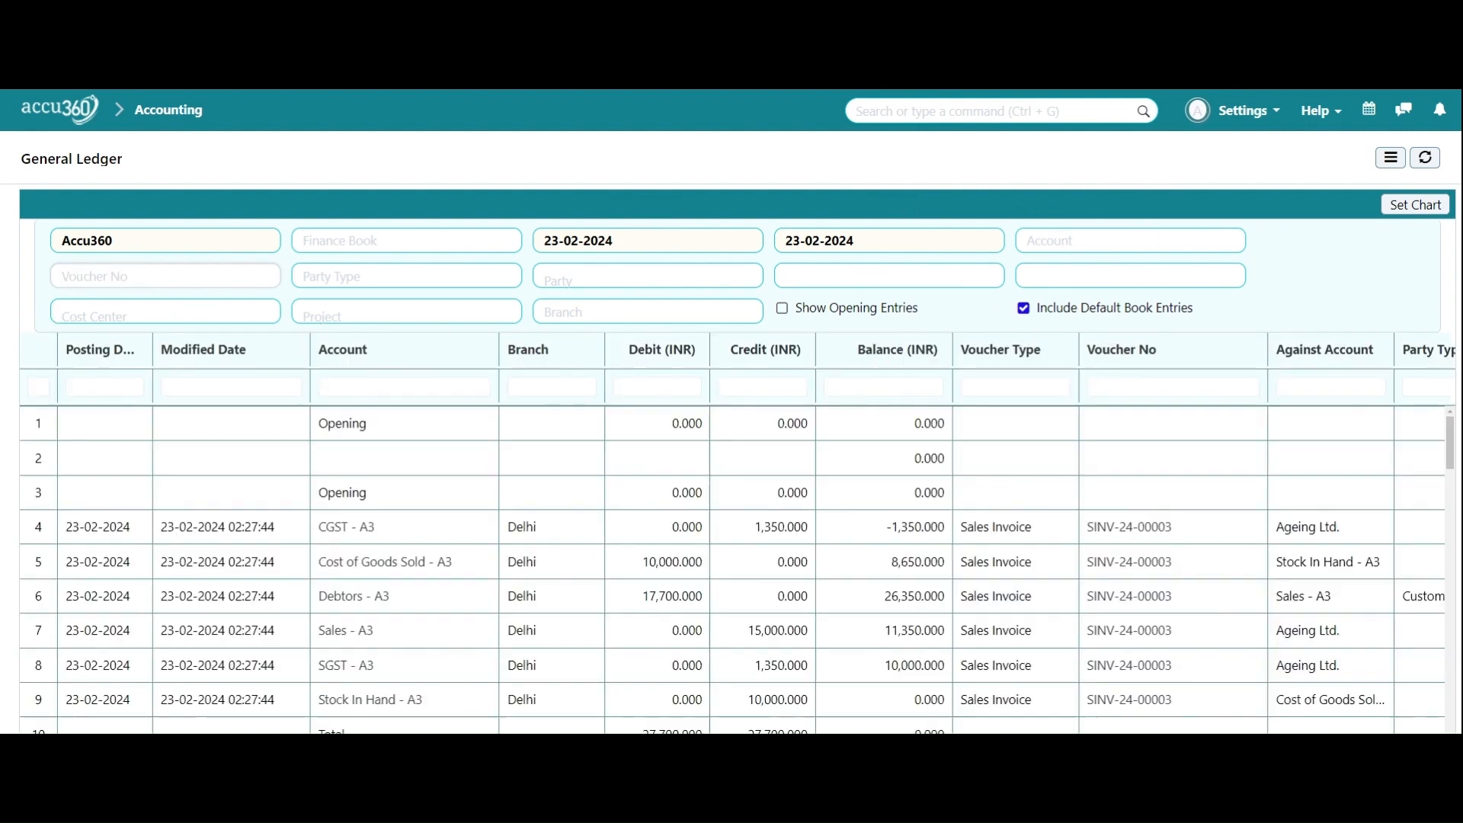
{"action": "left_click", "coordinate": [1131, 241]}
{"action": "type", "text": "s"}
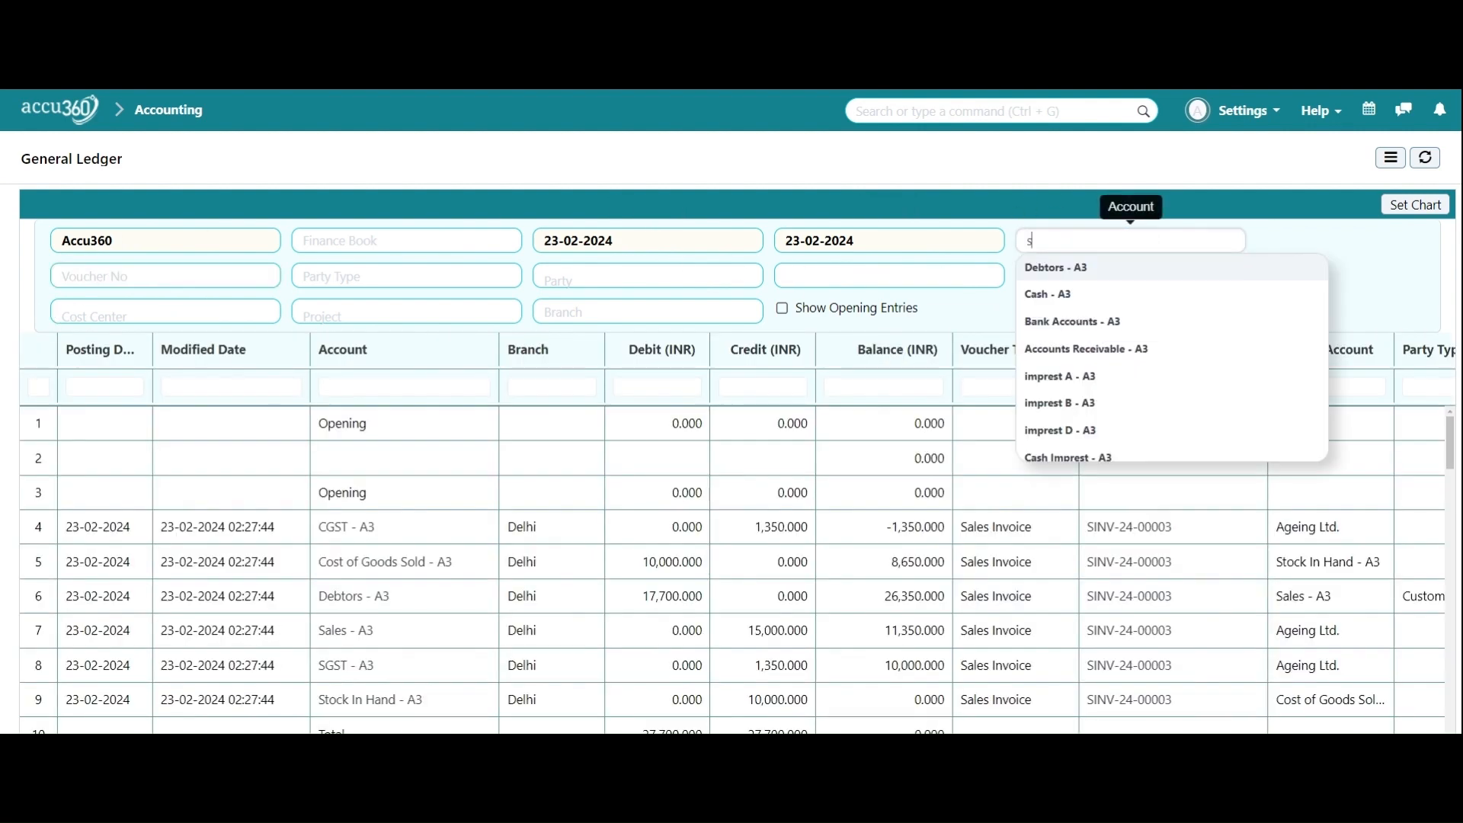
{"action": "key", "text": "BackSpace"}
{"action": "type", "text": "delivery"}
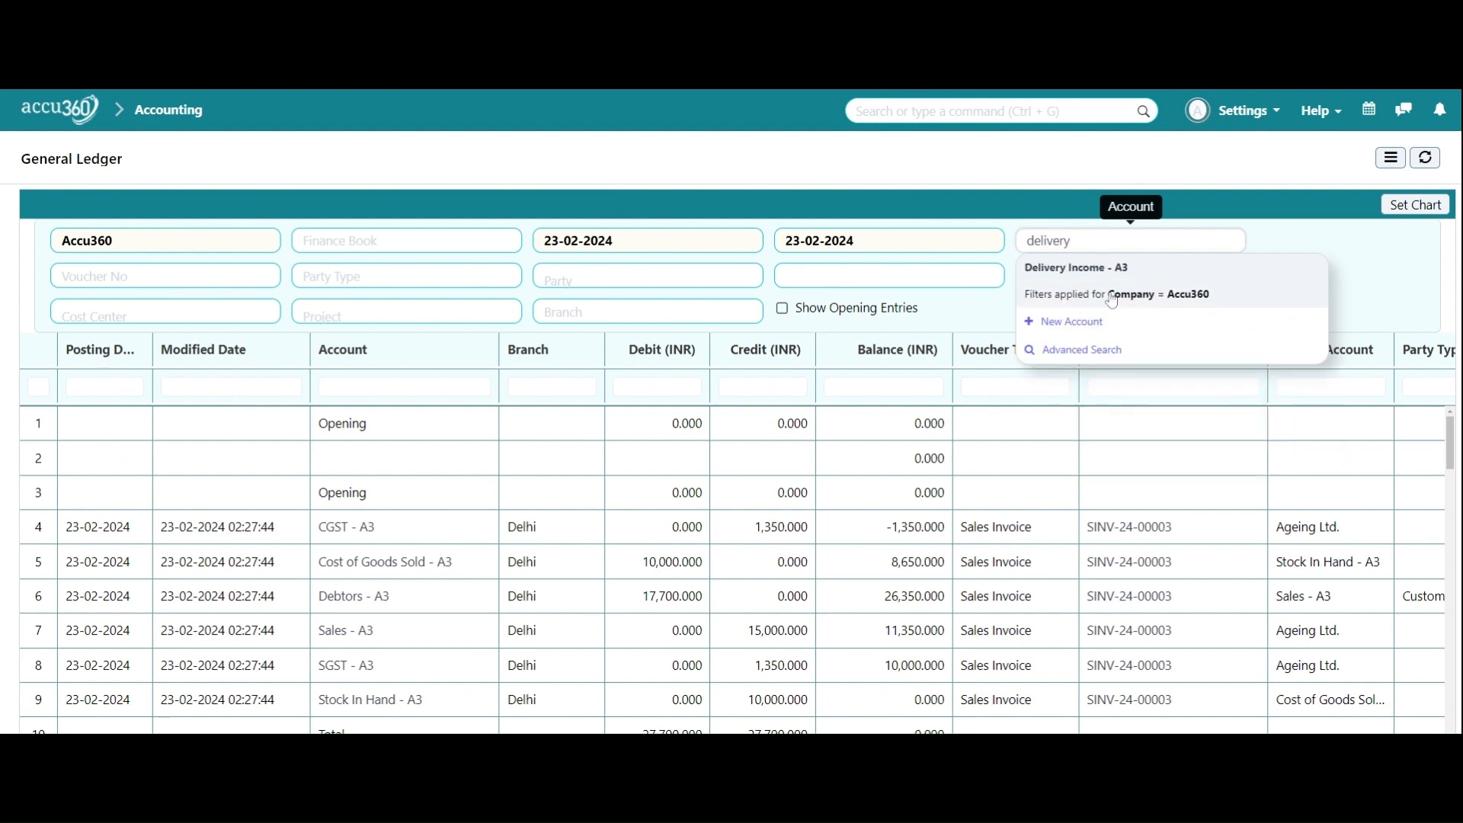
{"action": "left_click", "coordinate": [1098, 270]}
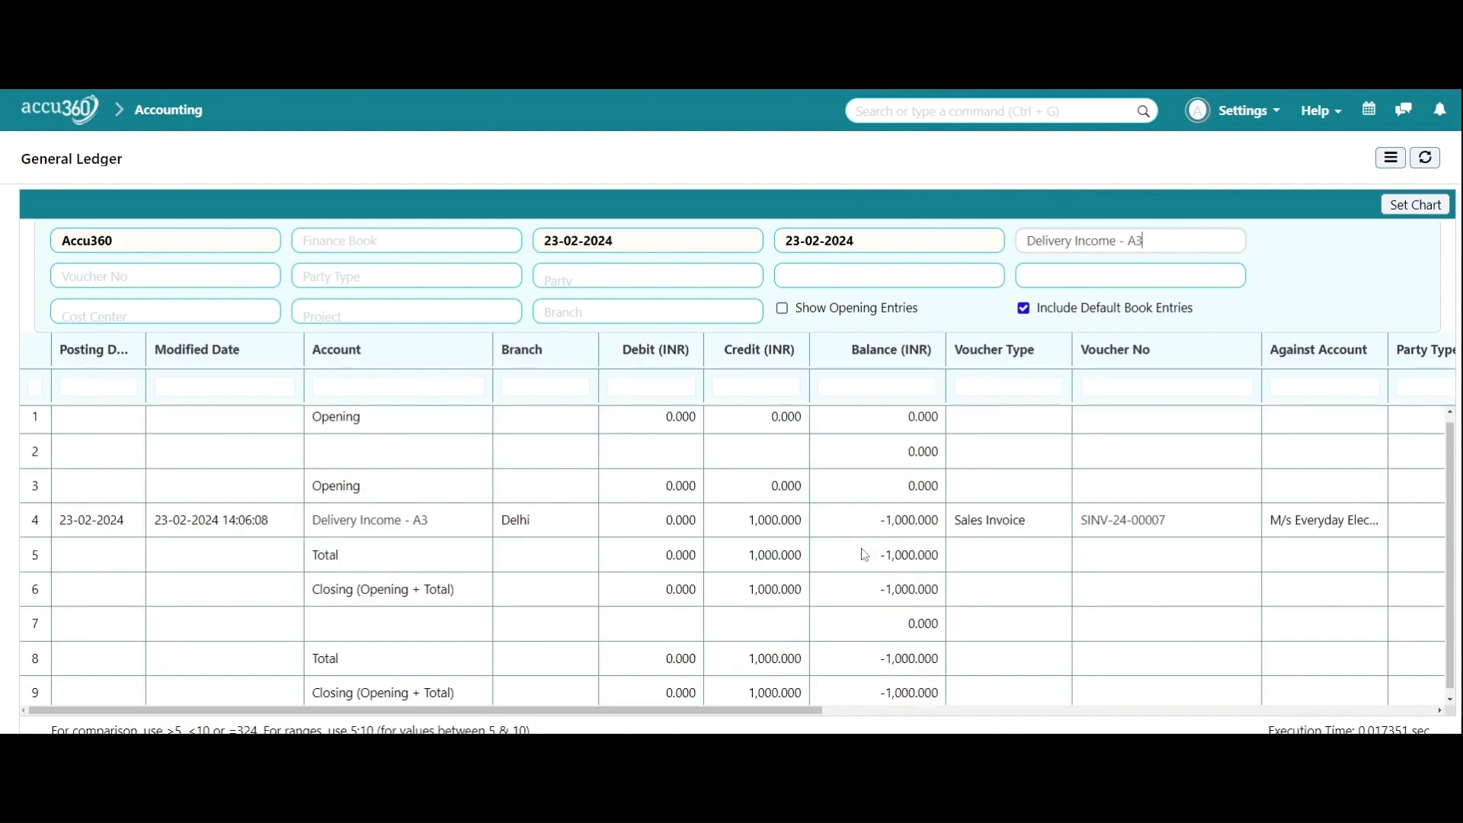
{"action": "scroll", "coordinate": [843, 556], "scroll_direction": "down", "scroll_amount": 2}
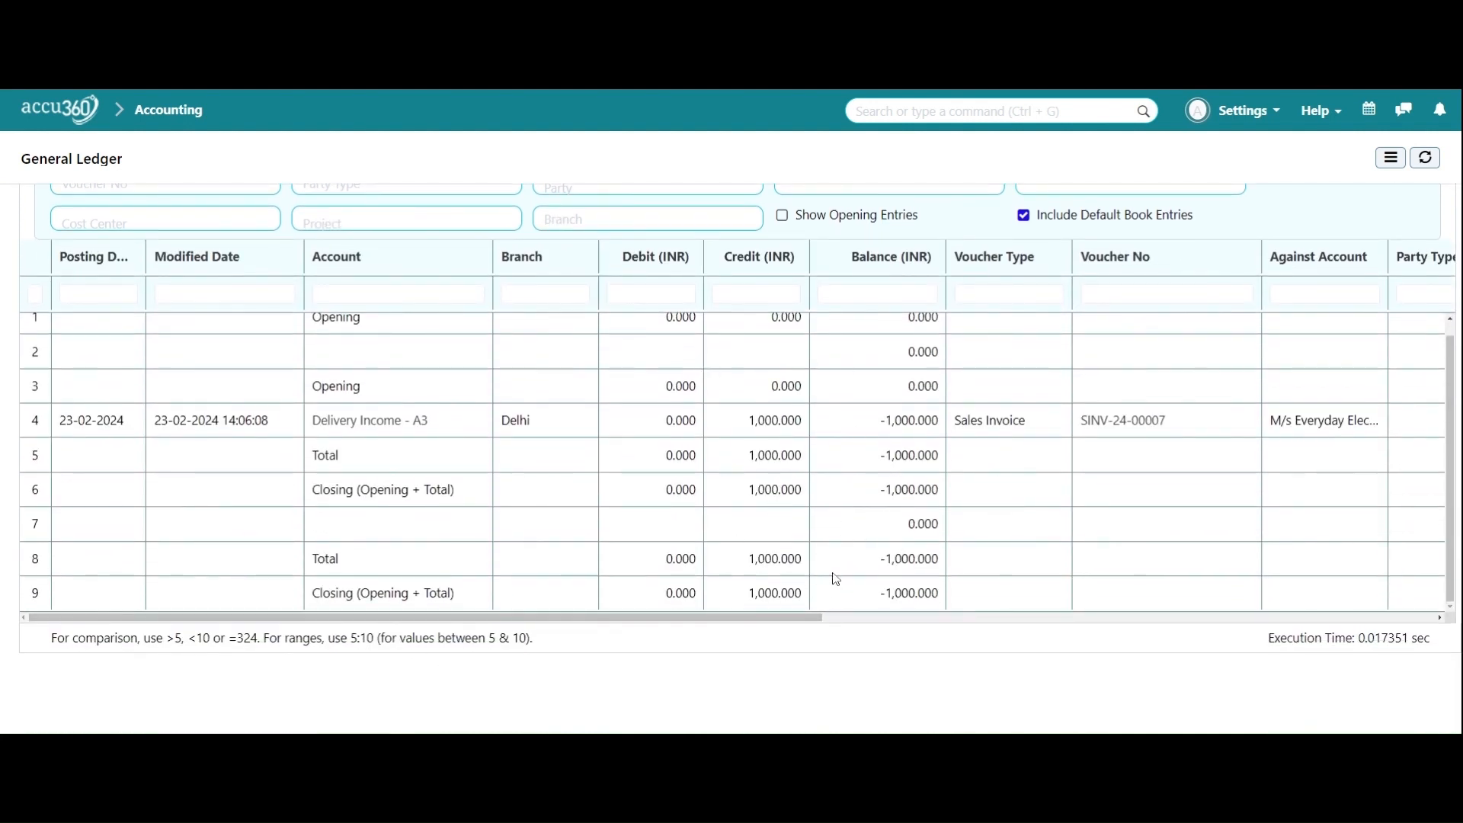
{"action": "left_click_drag", "start_coordinate": [762, 608], "coordinate": [934, 597]}
{"action": "left_click_drag", "start_coordinate": [648, 280], "coordinate": [1132, 444]}
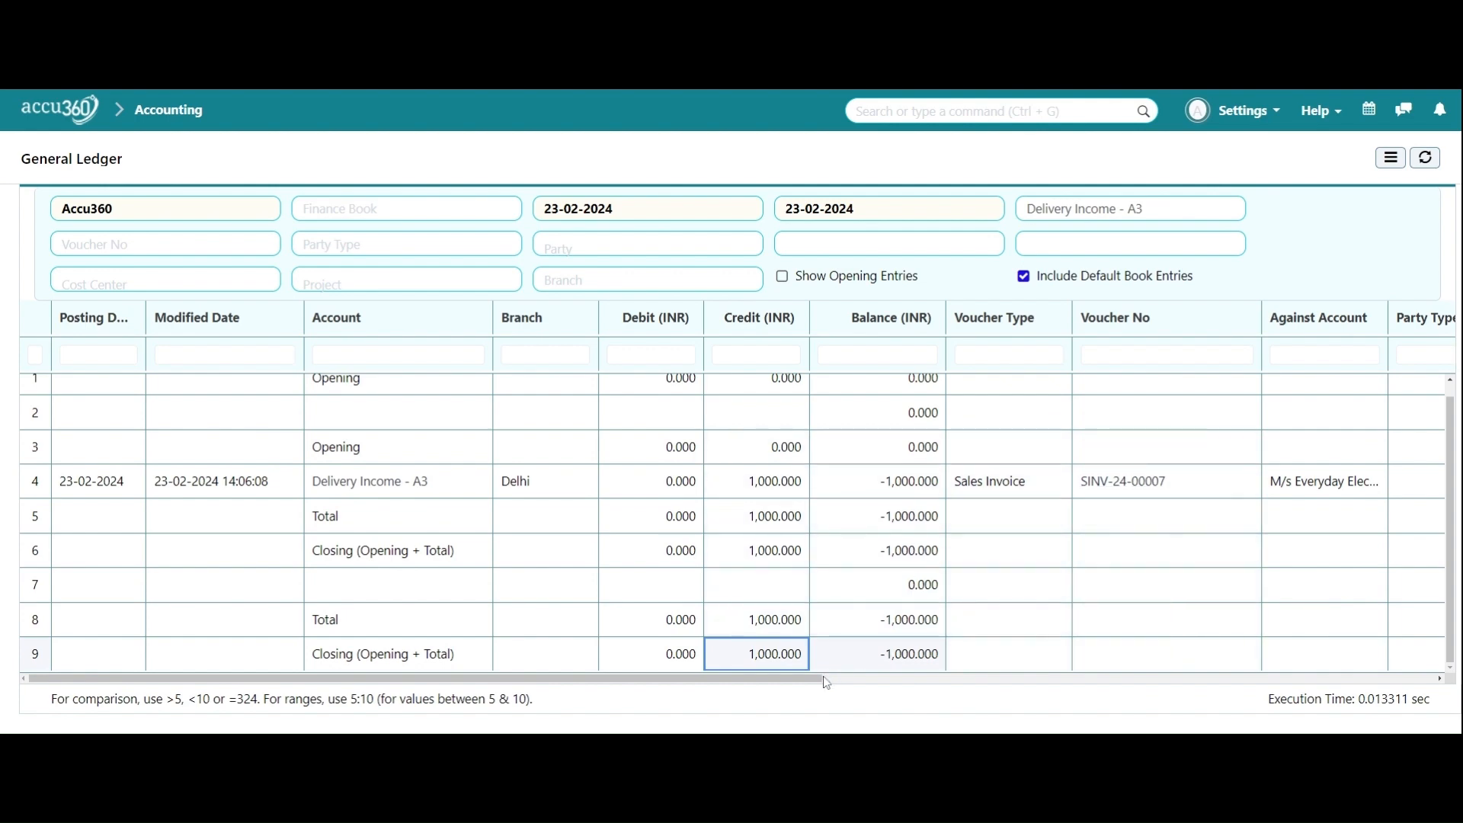
{"action": "left_click_drag", "start_coordinate": [822, 678], "coordinate": [1151, 678]}
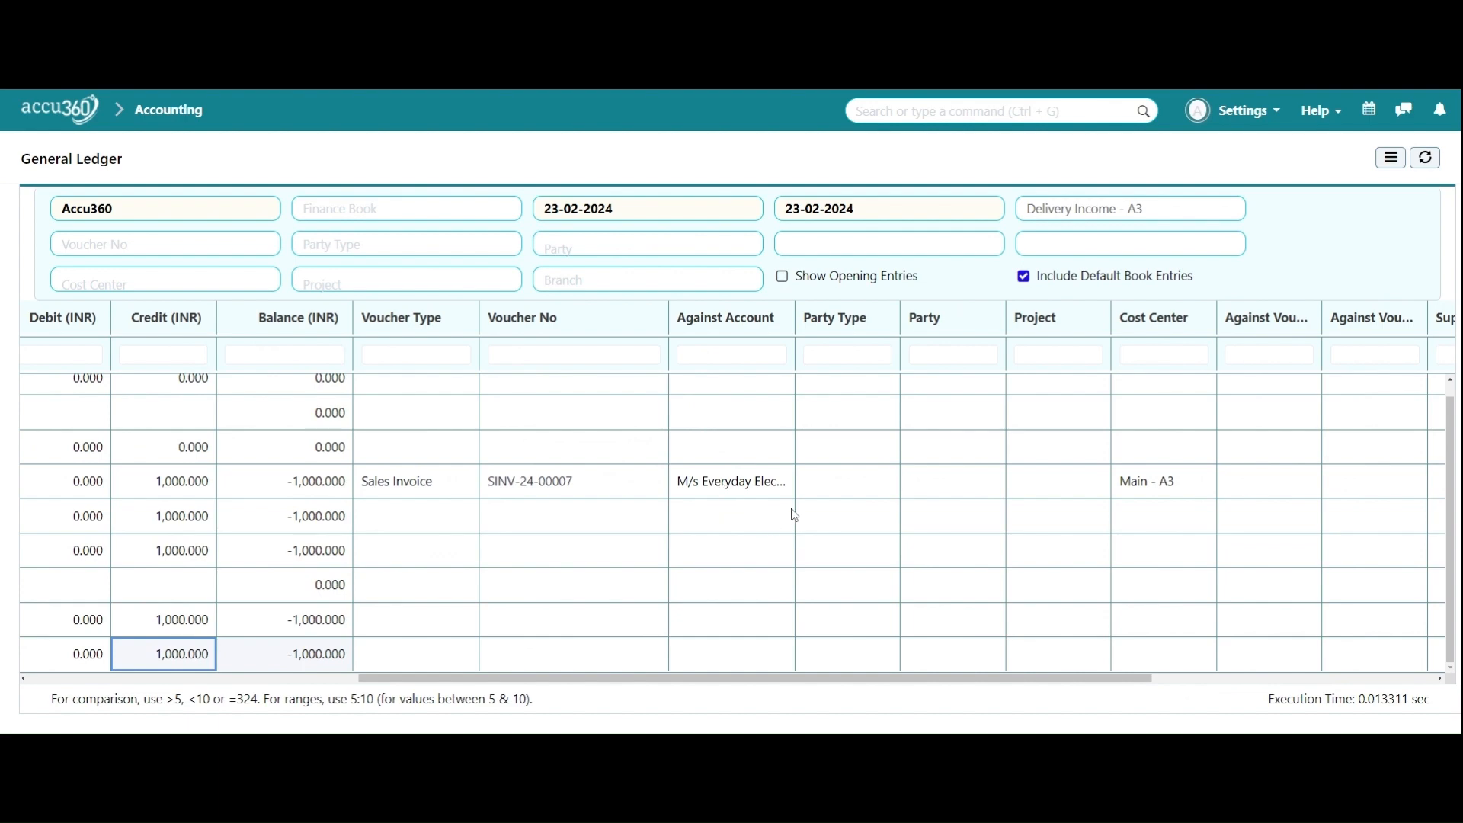
{"action": "left_click_drag", "start_coordinate": [1115, 678], "coordinate": [308, 660]}
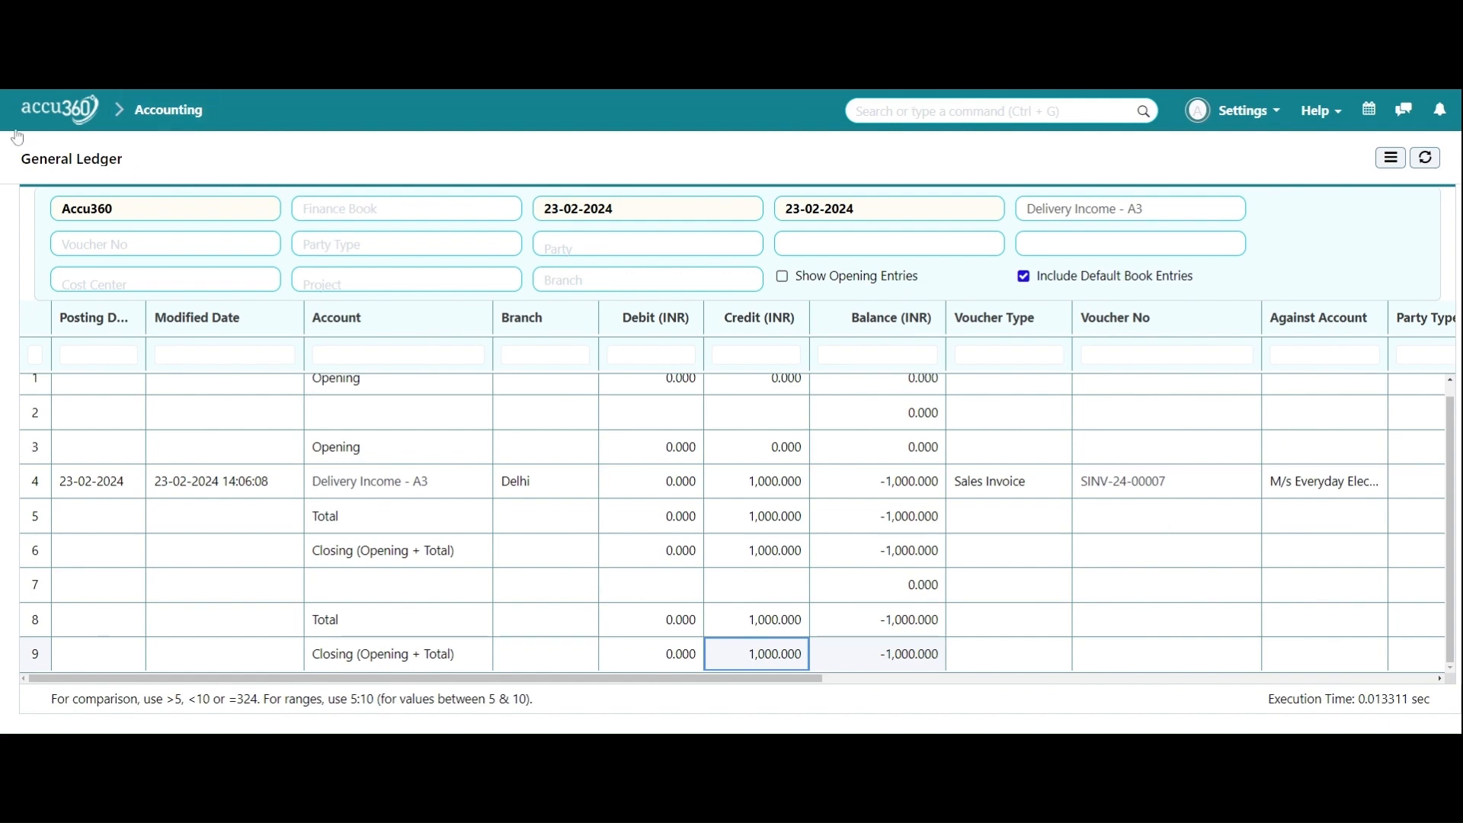
- Open the Item list through a search for "item" and start a new item
{"action": "left_click", "coordinate": [67, 109]}
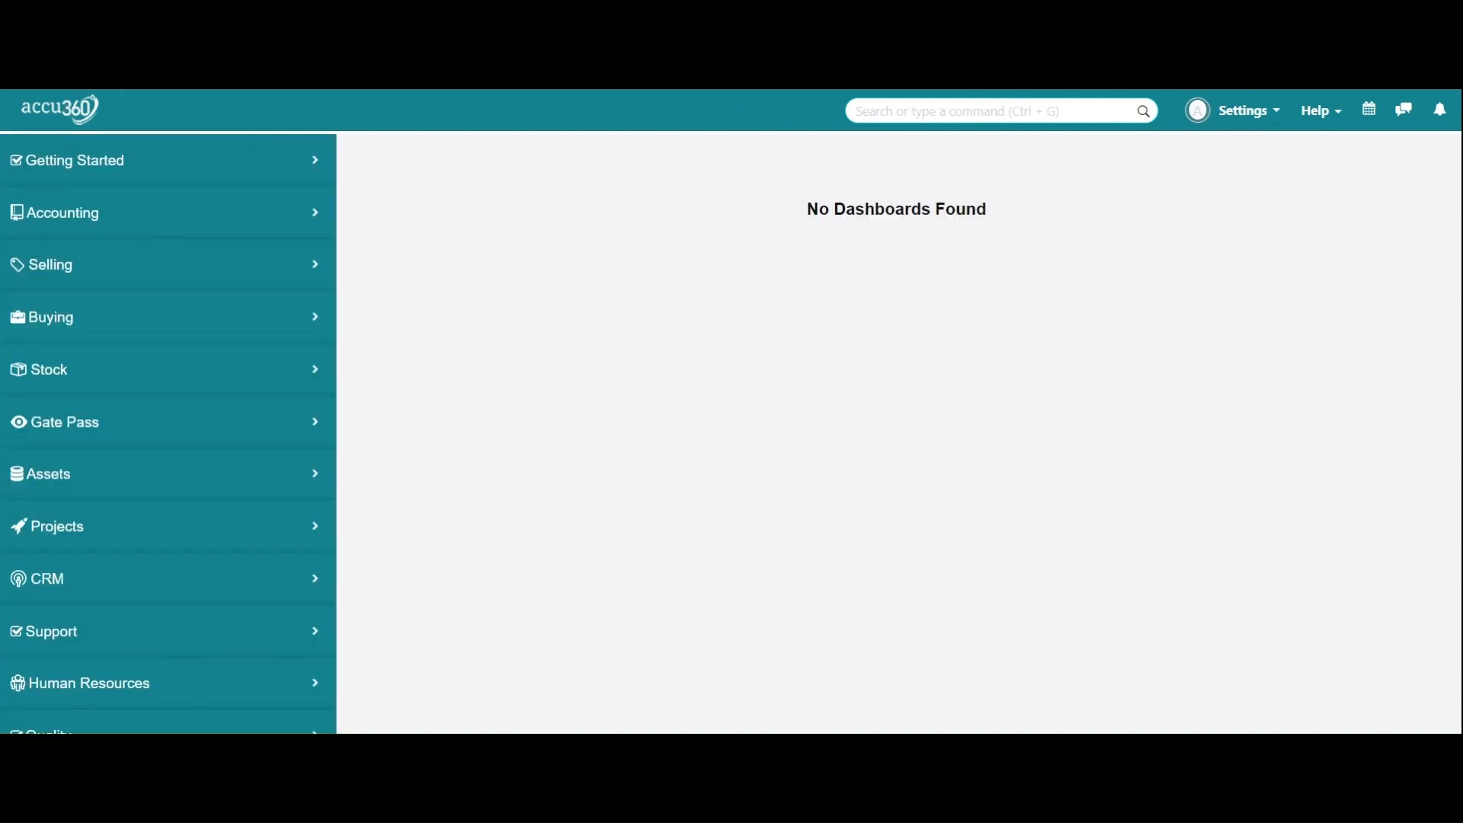
{"action": "left_click", "coordinate": [983, 111]}
{"action": "left_click", "coordinate": [1341, 244]}
{"action": "left_click", "coordinate": [1235, 120]}
{"action": "left_click", "coordinate": [1247, 309]}
{"action": "left_click", "coordinate": [1081, 115]}
{"action": "type", "text": "item"}
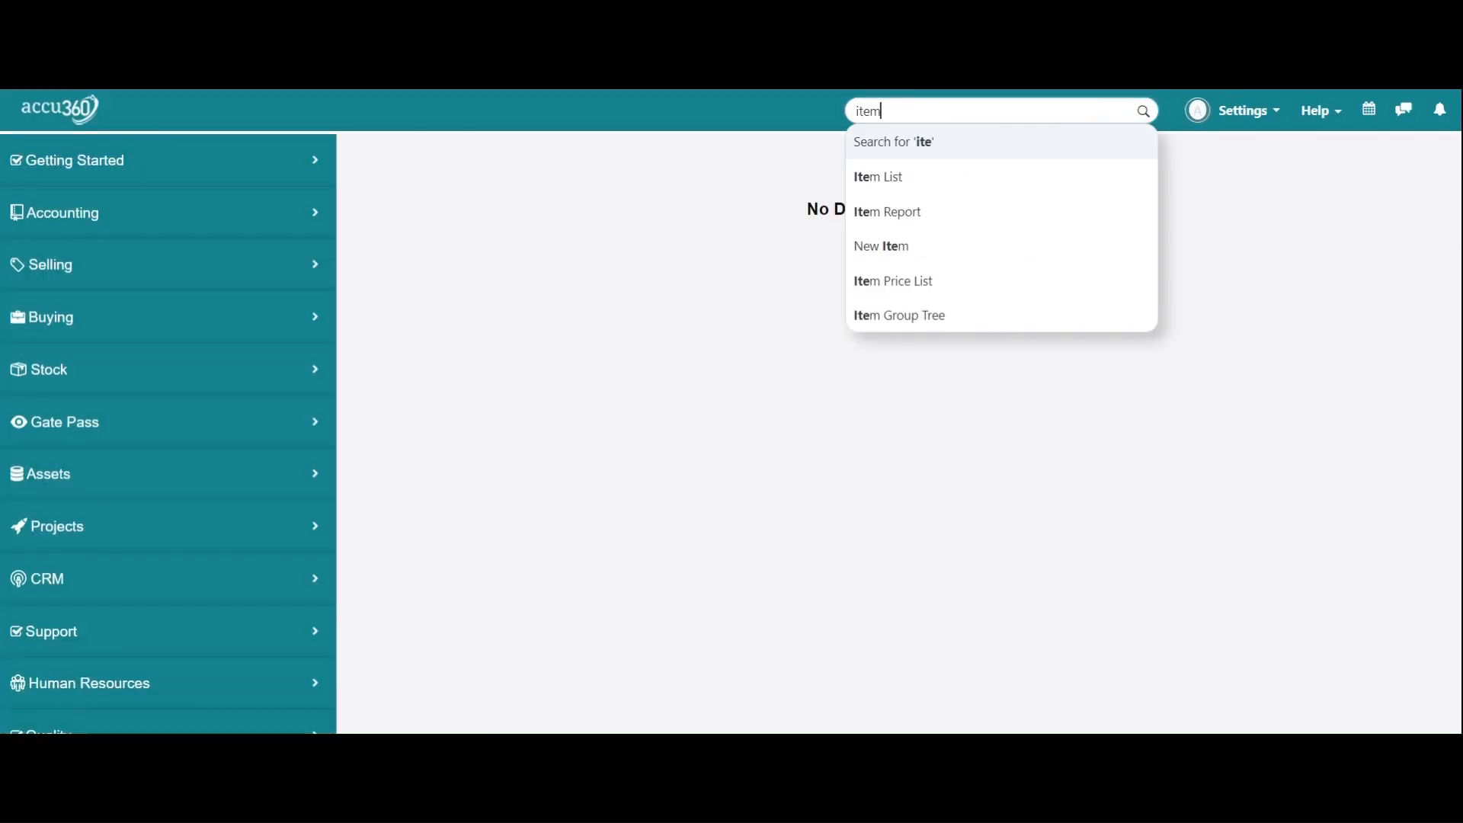
{"action": "key", "text": "Down"}
{"action": "key", "text": "Return"}
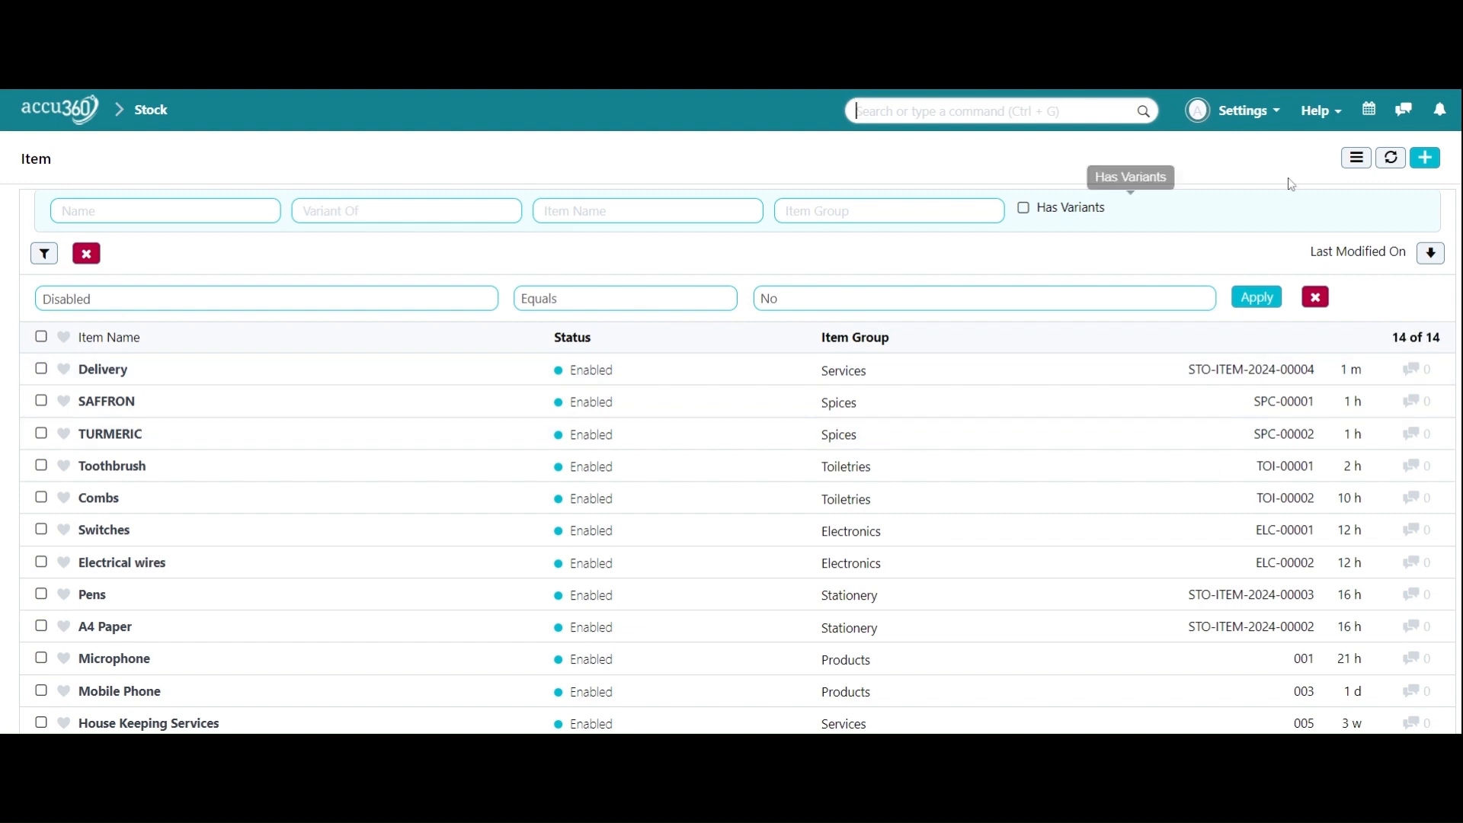
{"action": "left_click", "coordinate": [1425, 158]}
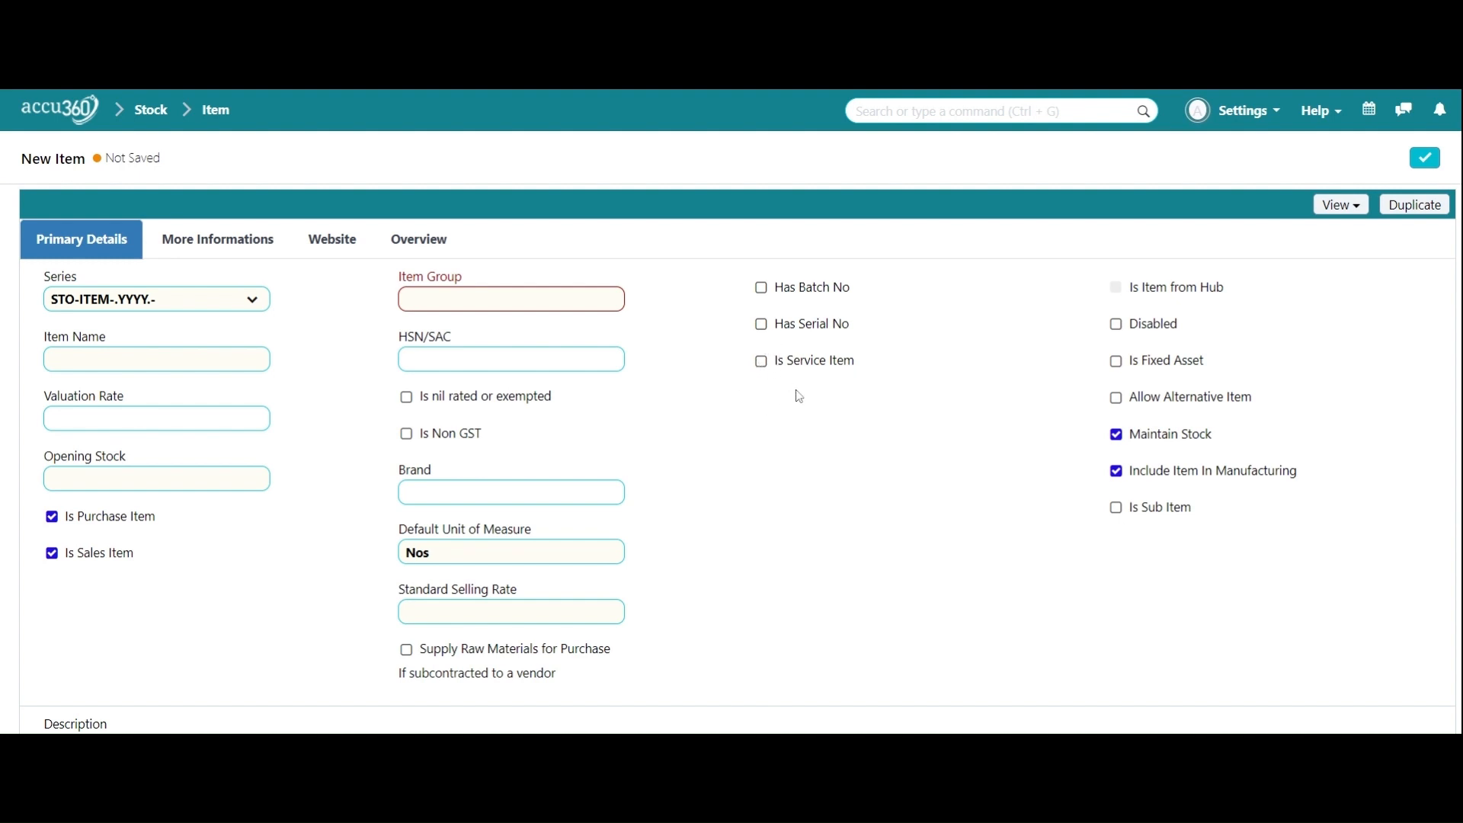
- Mark the new item as a service item and set its expense account to Telephone Expenses - A3
{"action": "left_click", "coordinate": [762, 363]}
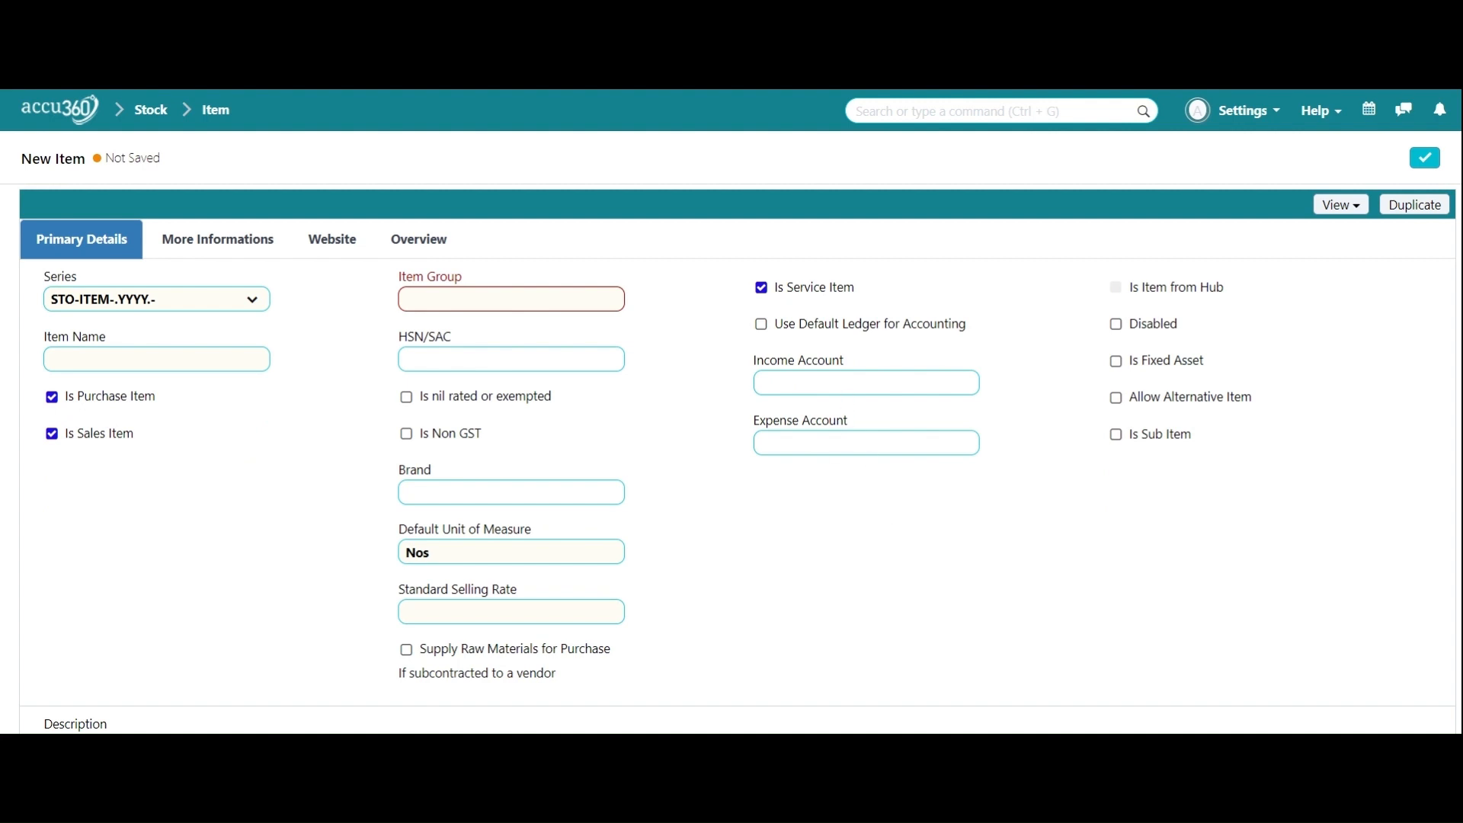
{"action": "left_click", "coordinate": [866, 443]}
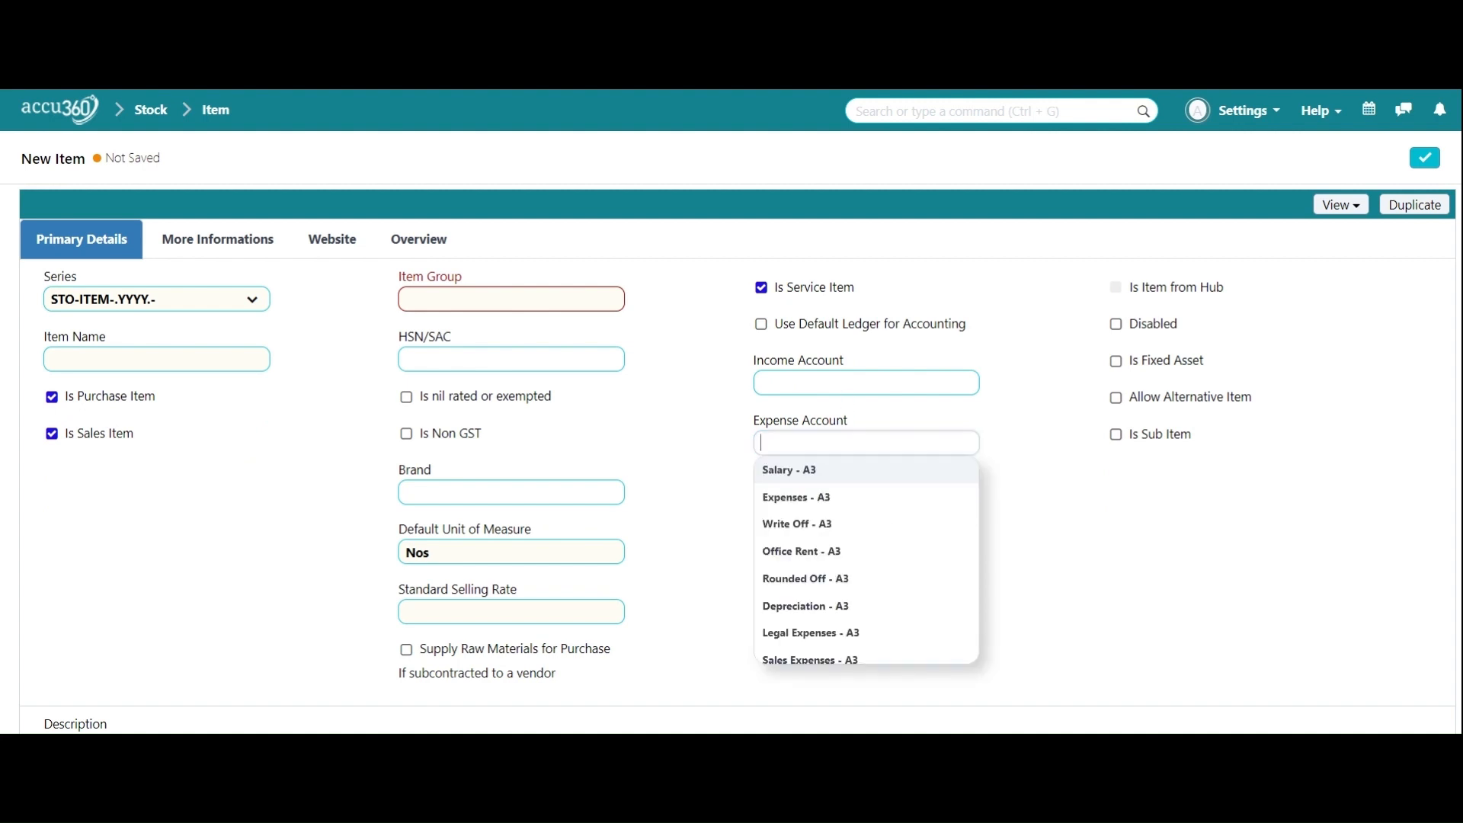
{"action": "scroll", "coordinate": [859, 534], "scroll_direction": "down", "scroll_amount": 4}
{"action": "scroll", "coordinate": [862, 539], "scroll_direction": "down", "scroll_amount": 2}
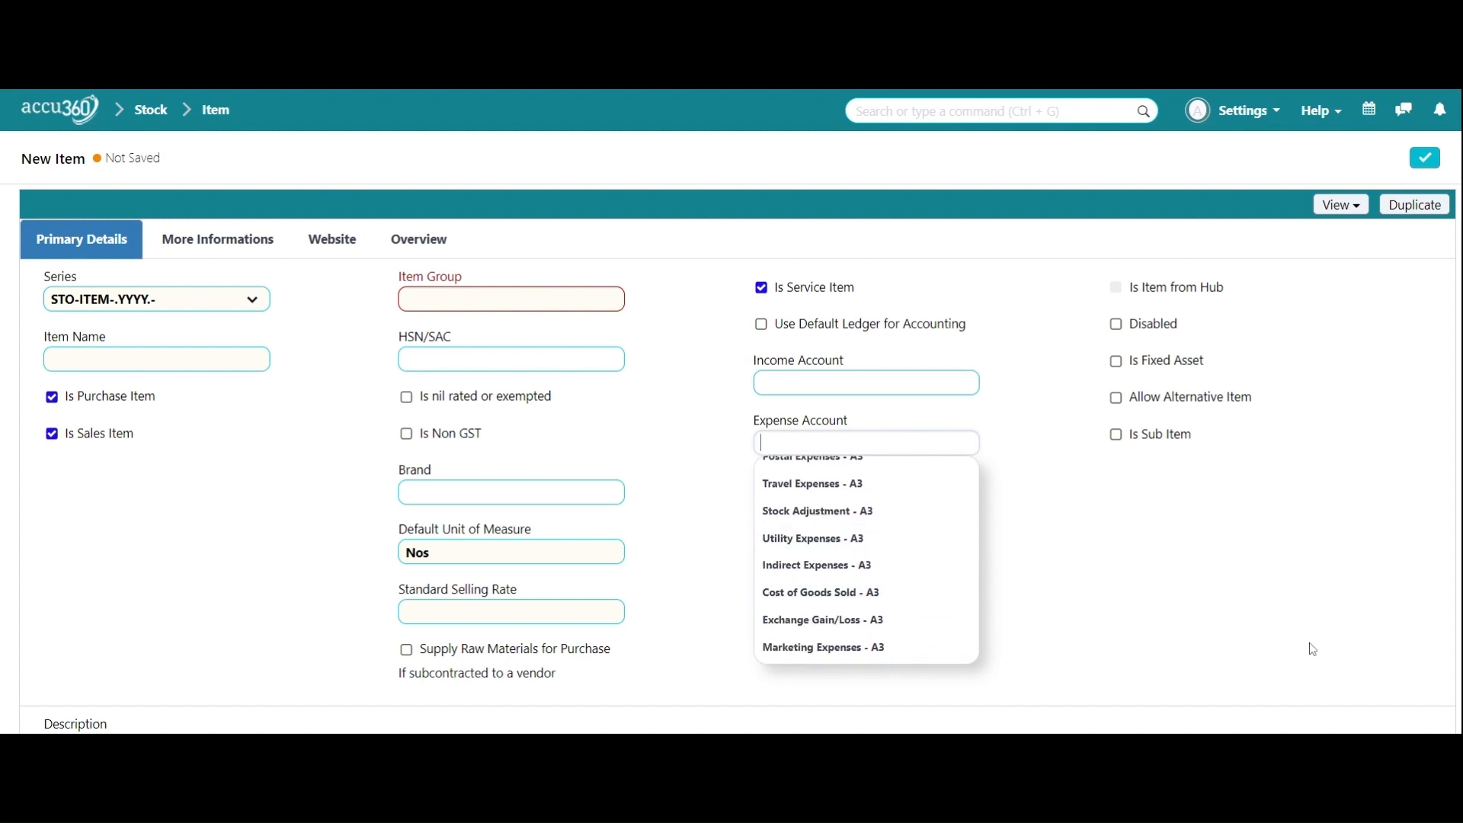
{"action": "type", "text": "tek"}
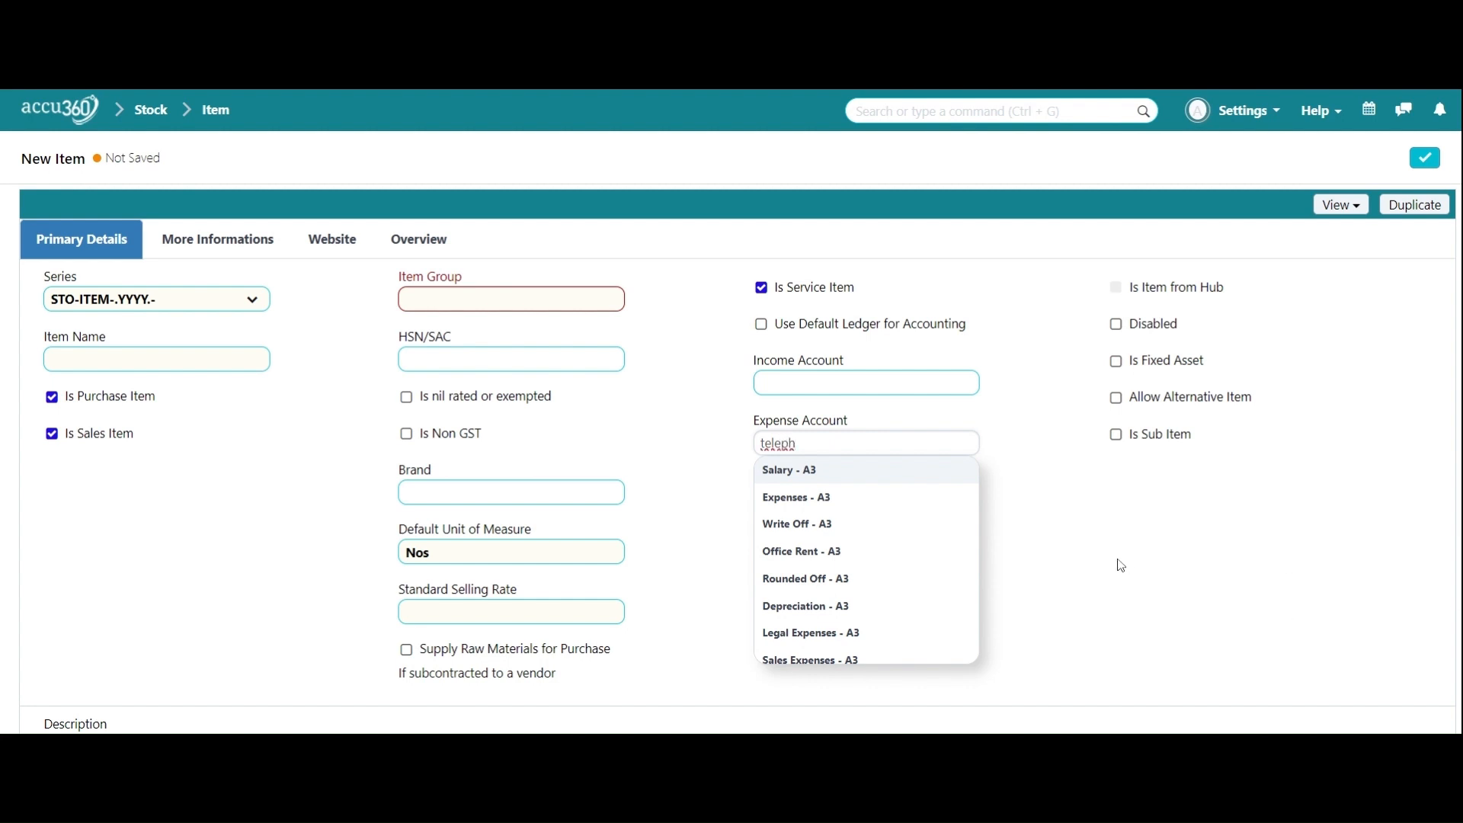
{"action": "scroll", "coordinate": [1117, 561], "scroll_direction": "down", "scroll_amount": 3}
{"action": "scroll", "coordinate": [768, 409], "scroll_direction": "down", "scroll_amount": 3}
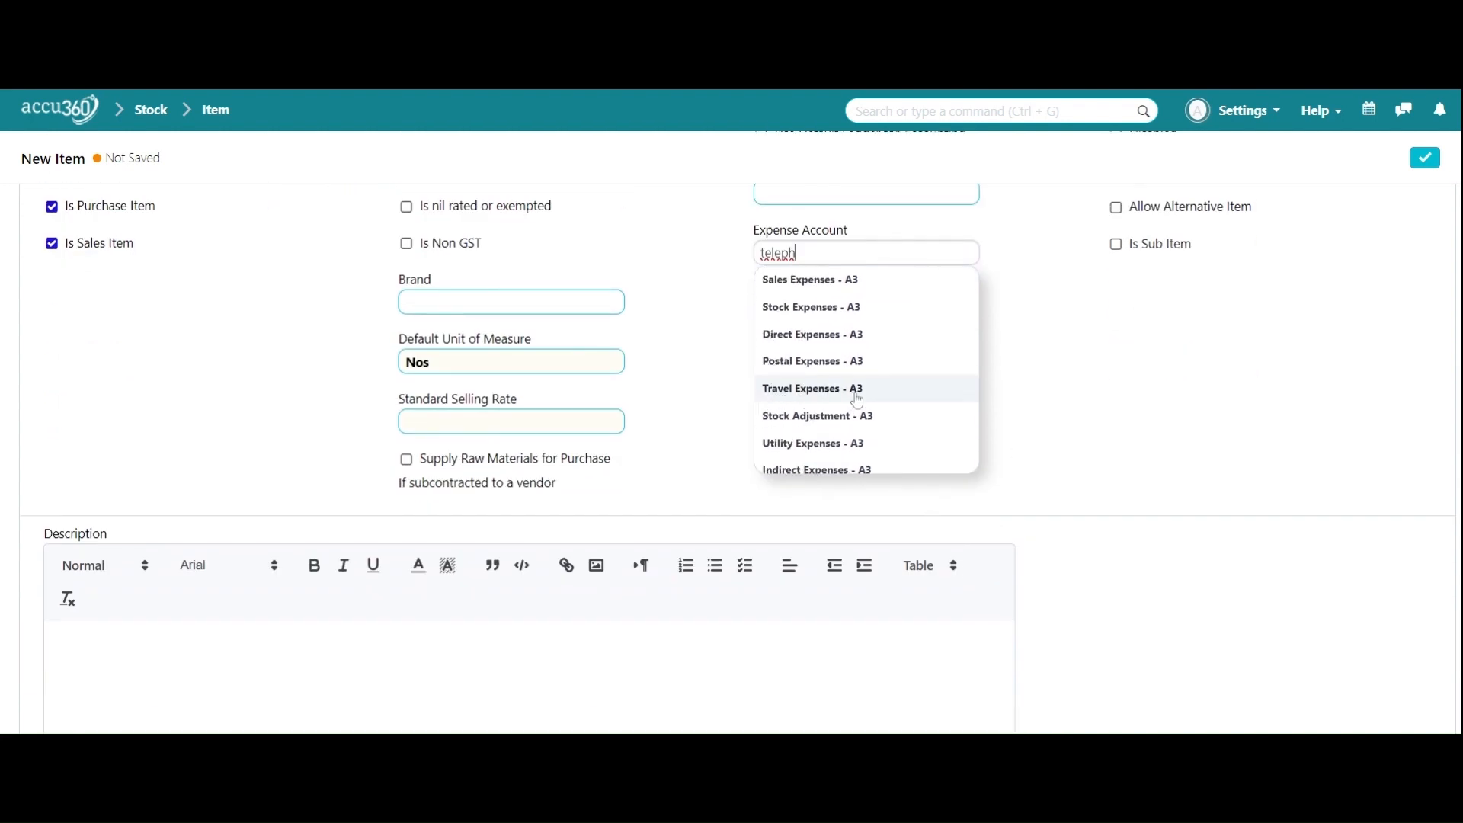
{"action": "scroll", "coordinate": [807, 389], "scroll_direction": "down", "scroll_amount": 1}
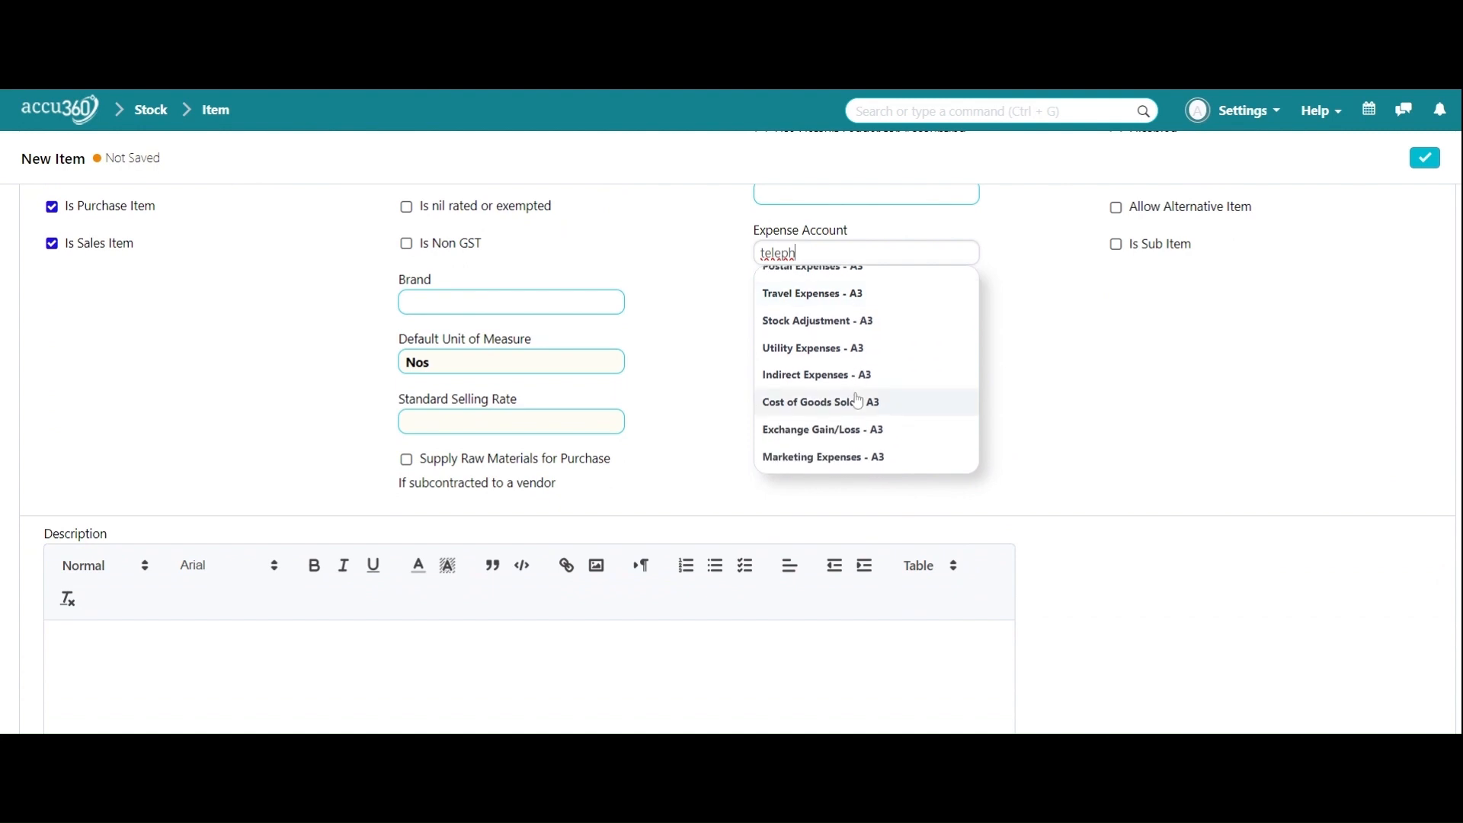
{"action": "key", "text": "Up"}
{"action": "scroll", "coordinate": [862, 393], "scroll_direction": "down", "scroll_amount": 2}
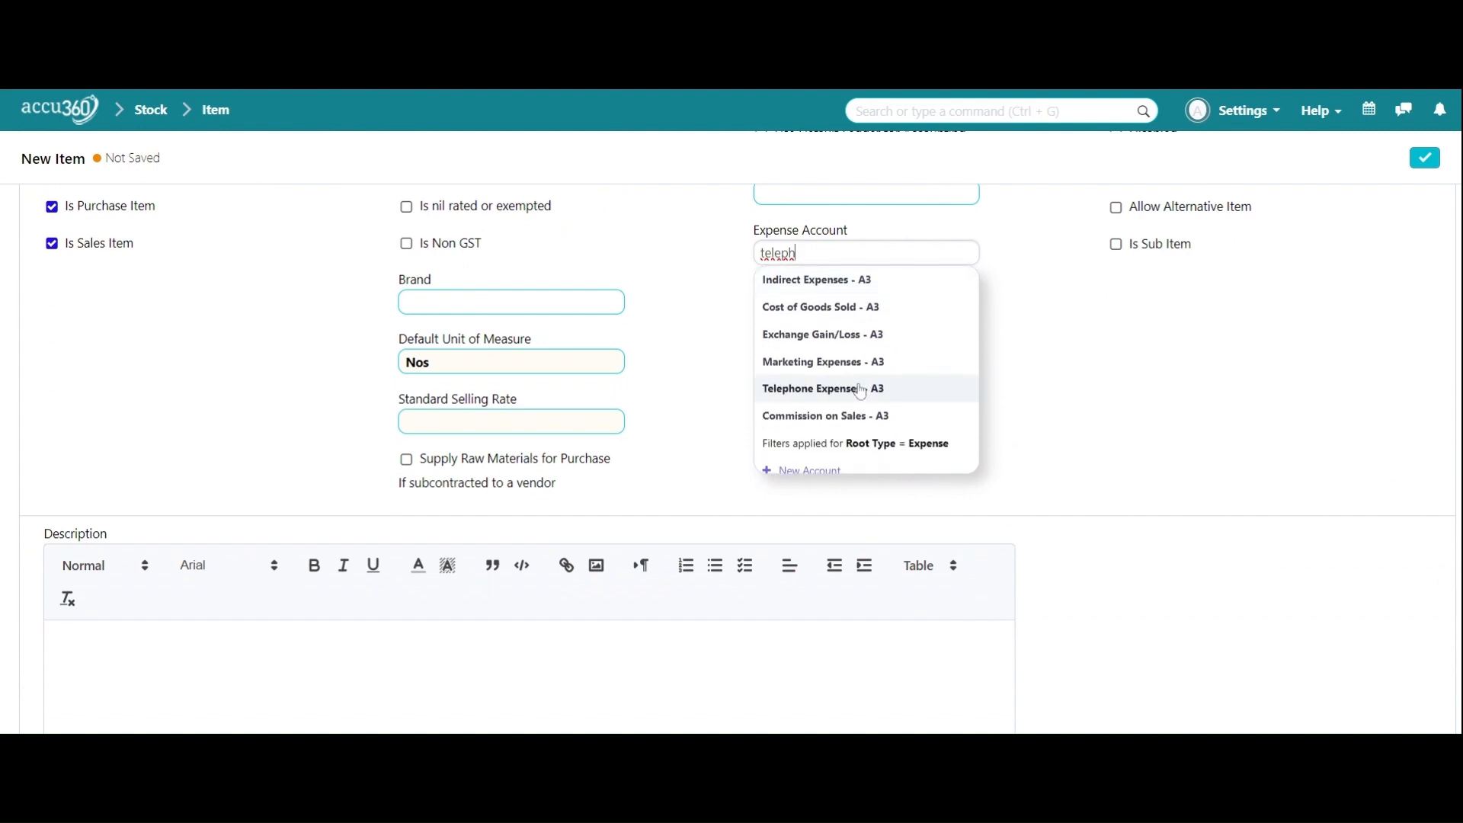
{"action": "left_click", "coordinate": [862, 390]}
{"action": "scroll", "coordinate": [214, 335], "scroll_direction": "up", "scroll_amount": 3}
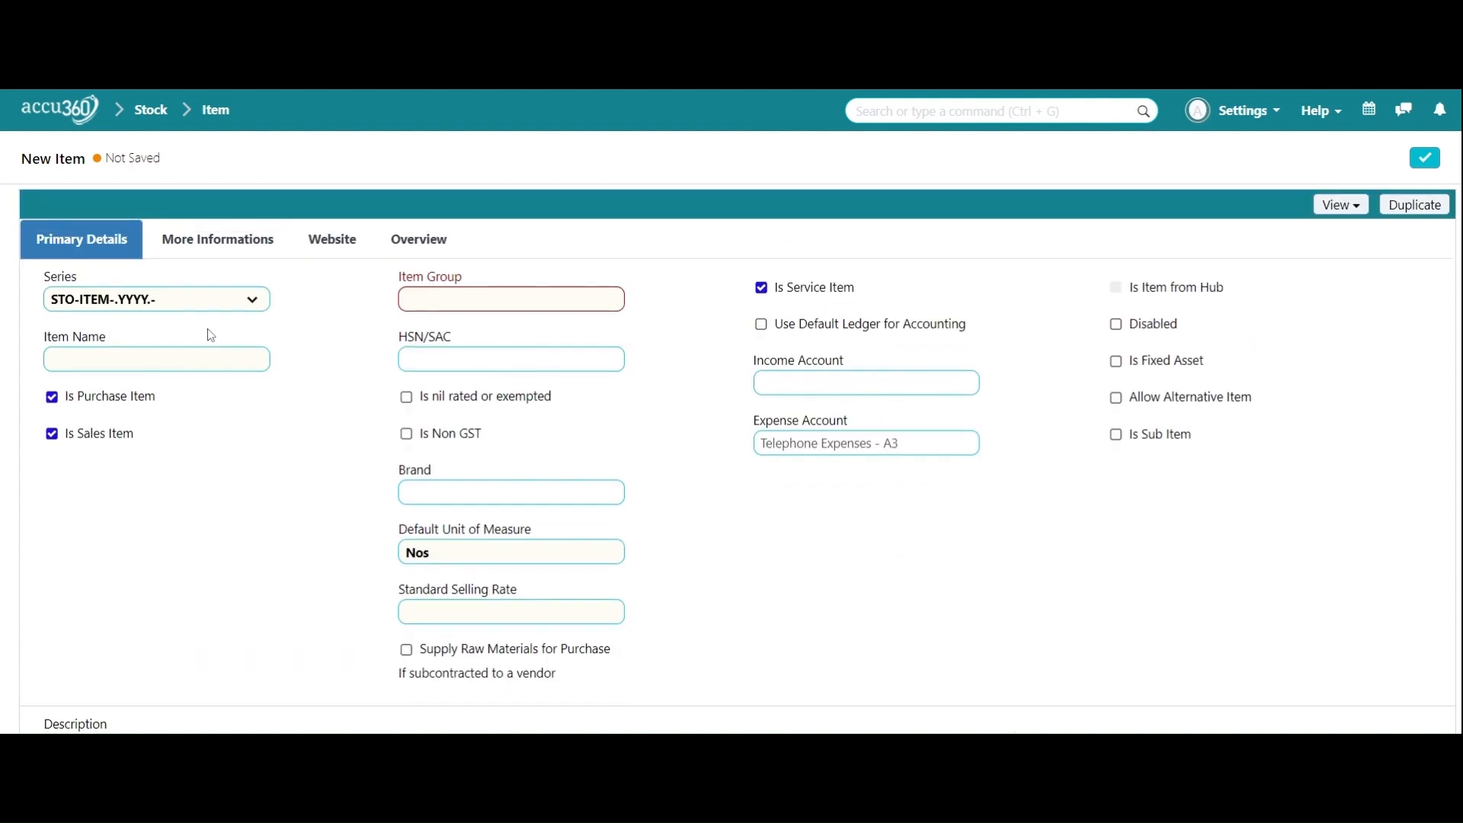
- Name the new item TelePhone Service and mark it as nil rated or exempted
{"action": "left_click", "coordinate": [156, 359]}
{"action": "type", "text": "T"}
{"action": "key", "text": "BackSpace"}
{"action": "type", "text": "Tek"}
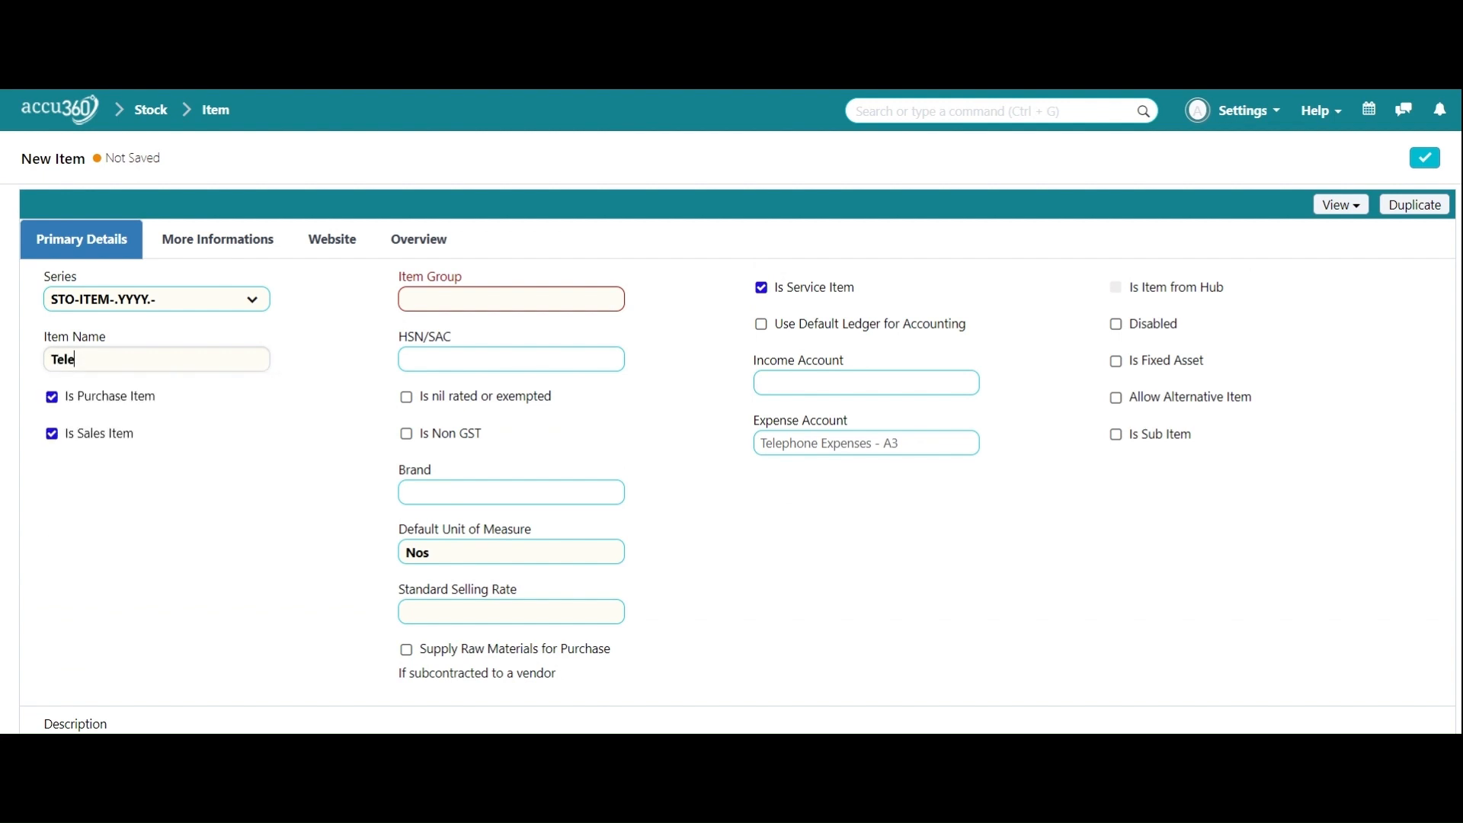
{"action": "type", "text": "ePhone Service"}
{"action": "left_click", "coordinate": [212, 554]}
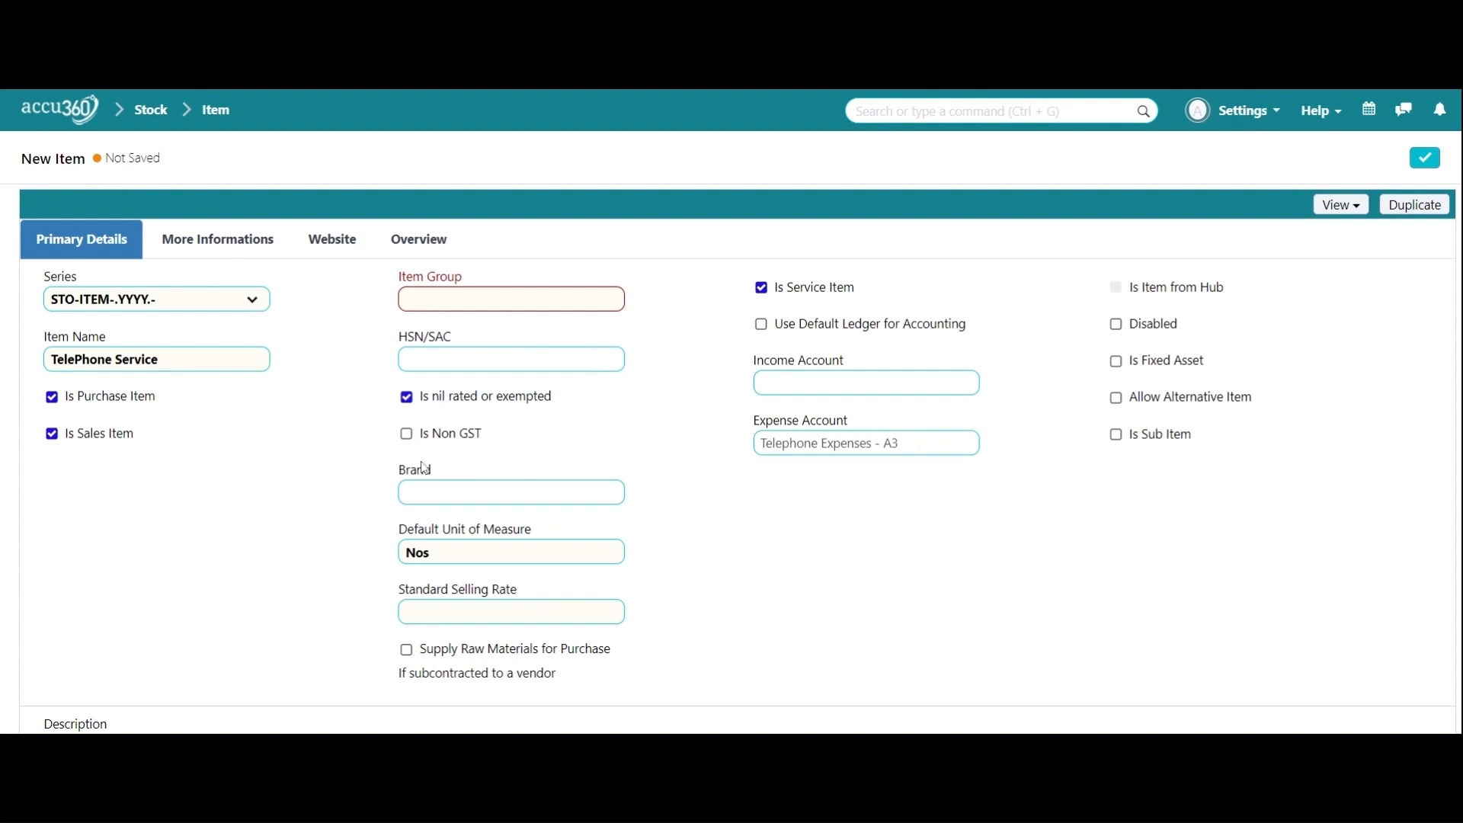
- Set the TelePhone Service item's default unit of measure to Job
{"action": "left_click_drag", "start_coordinate": [500, 553], "coordinate": [255, 531]}
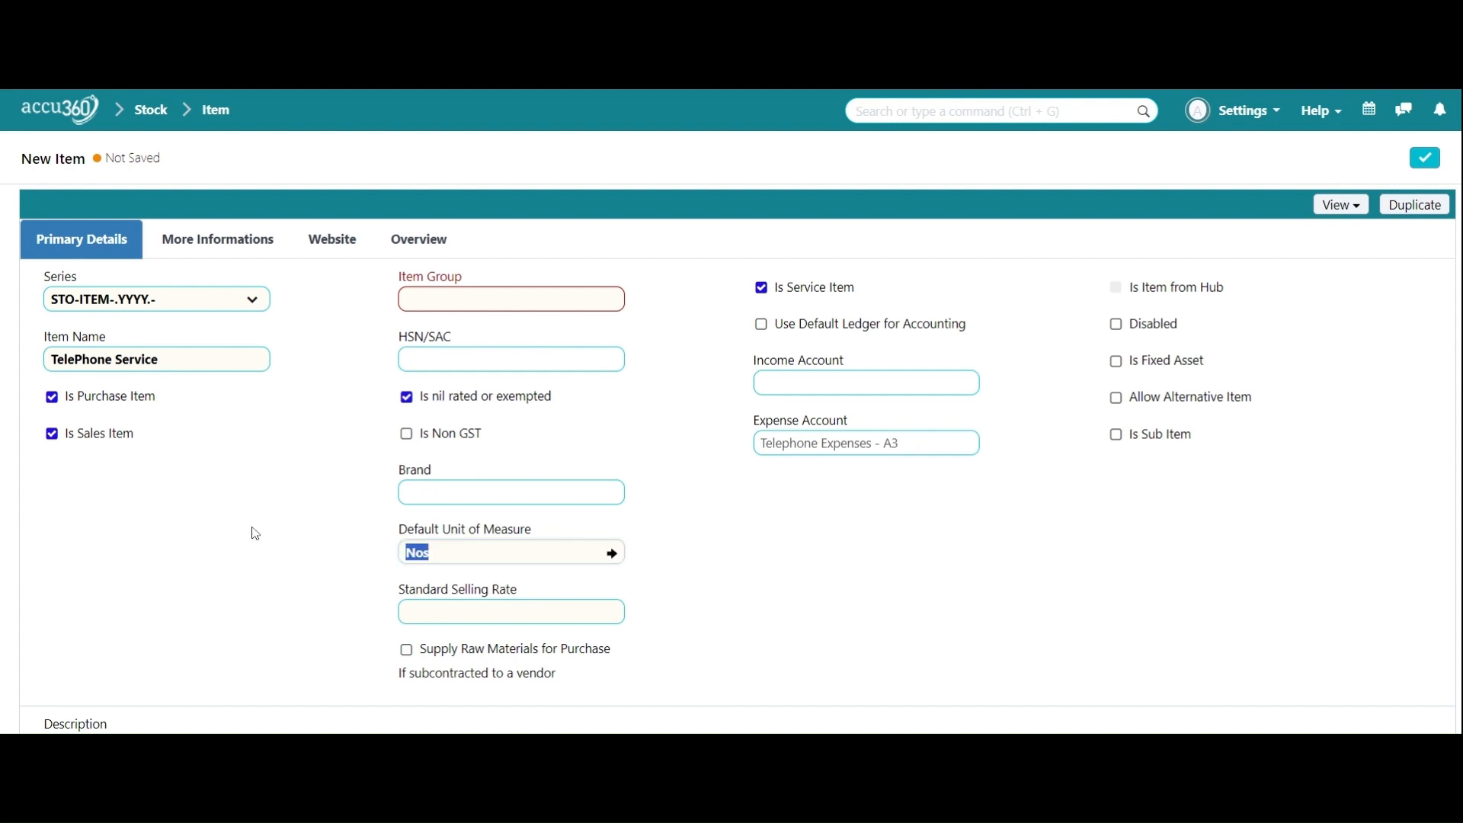
{"action": "key", "text": "BackSpace"}
{"action": "type", "text": "job"}
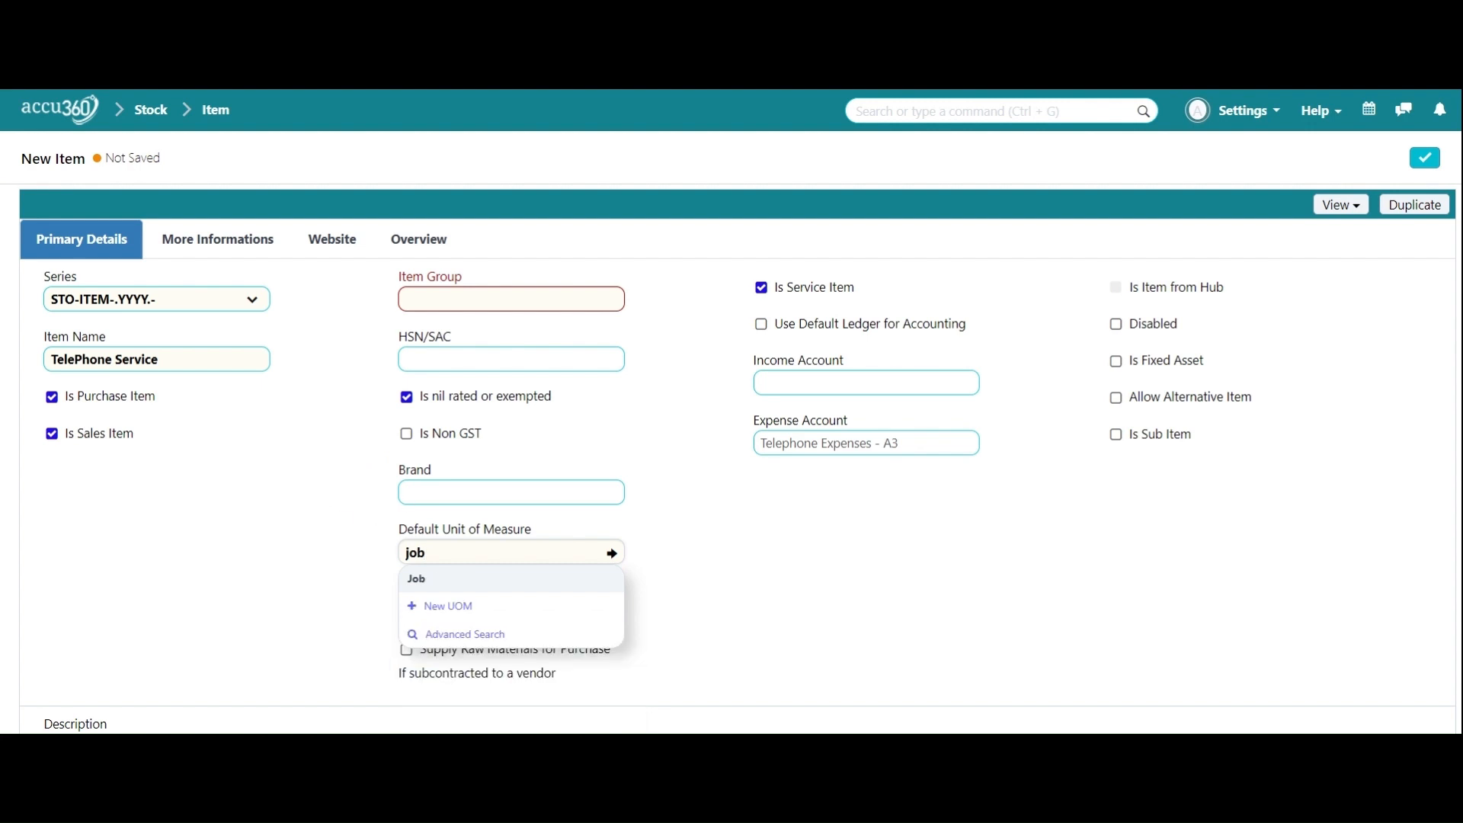
{"action": "left_click", "coordinate": [505, 580]}
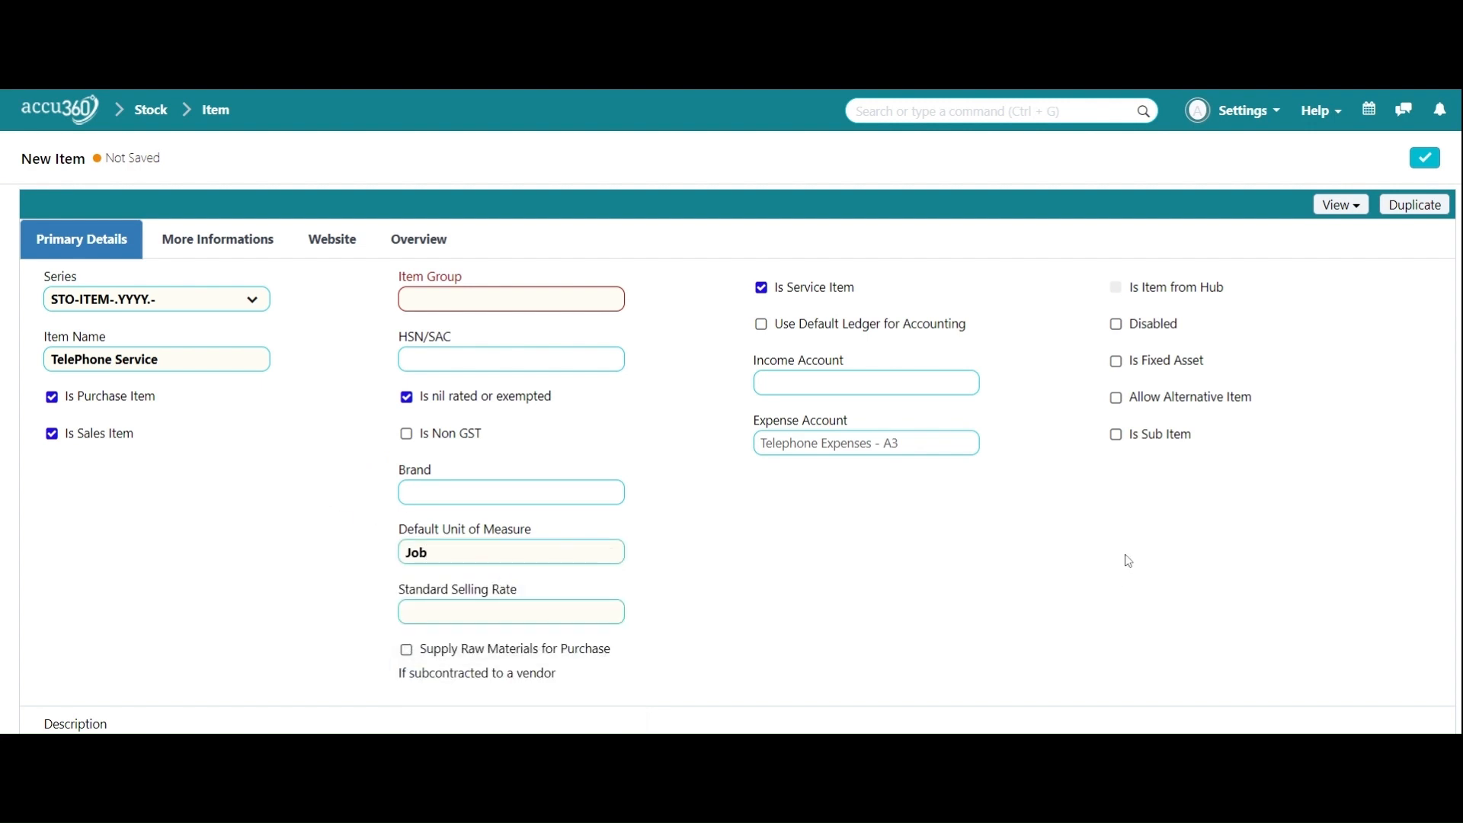
- Set the item group of TelePhone Service to Services and save the item, returning to the Item list
{"action": "scroll", "coordinate": [1121, 573], "scroll_direction": "down", "scroll_amount": 4}
{"action": "scroll", "coordinate": [1181, 565], "scroll_direction": "up", "scroll_amount": 4}
{"action": "left_click", "coordinate": [488, 299]}
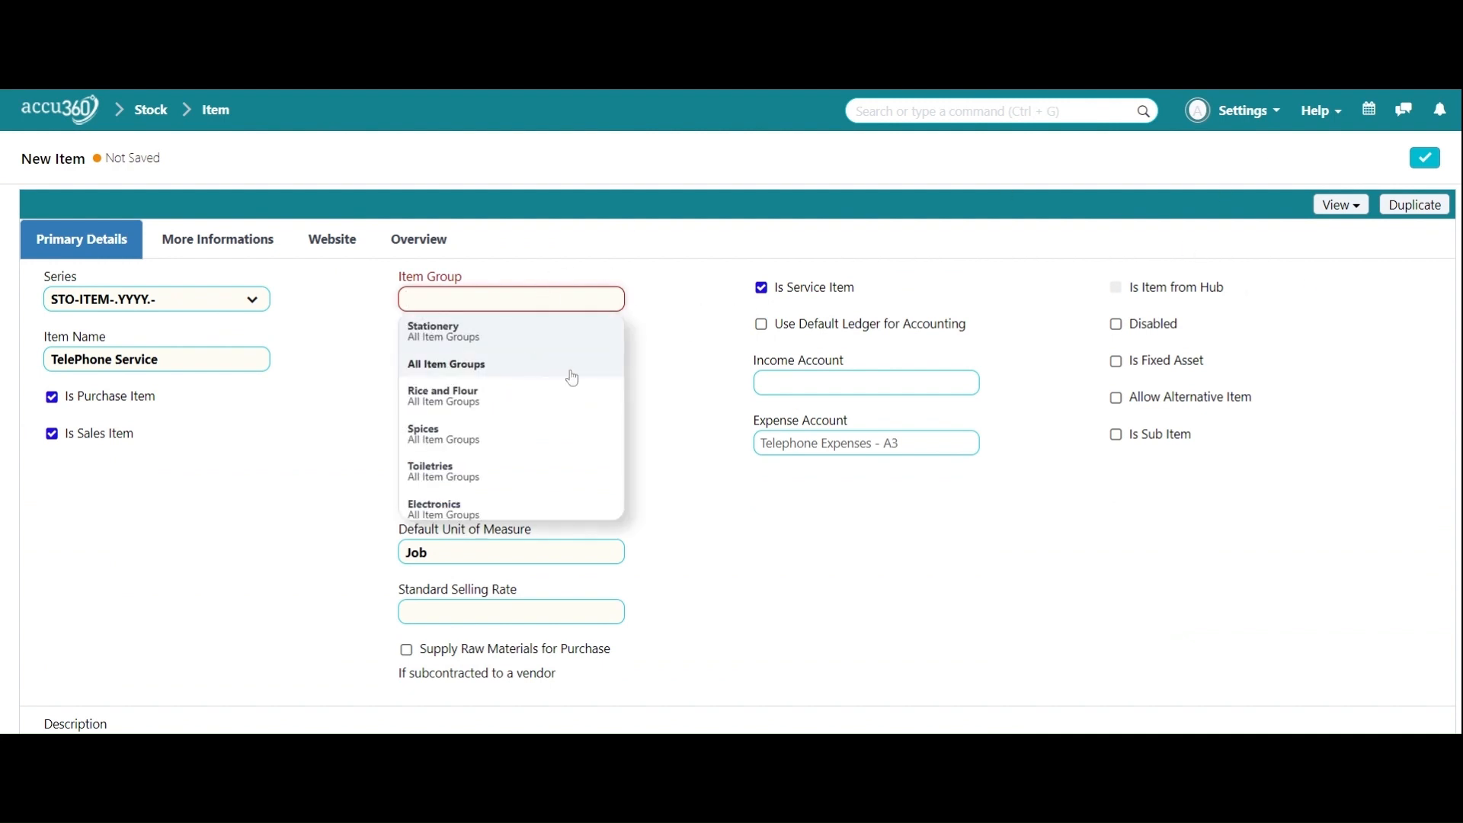
{"action": "type", "text": "se"}
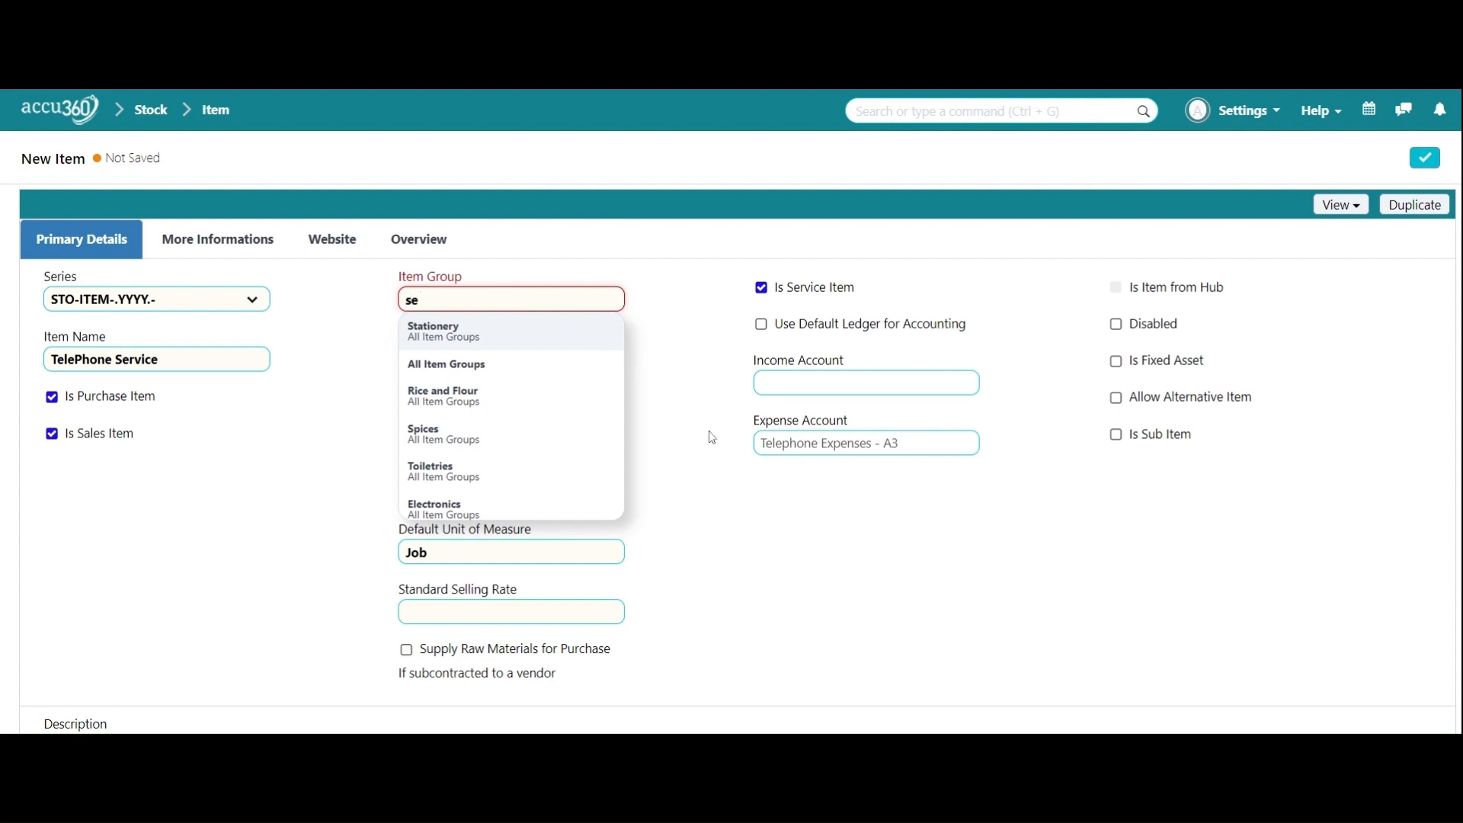
{"action": "left_click", "coordinate": [533, 343]}
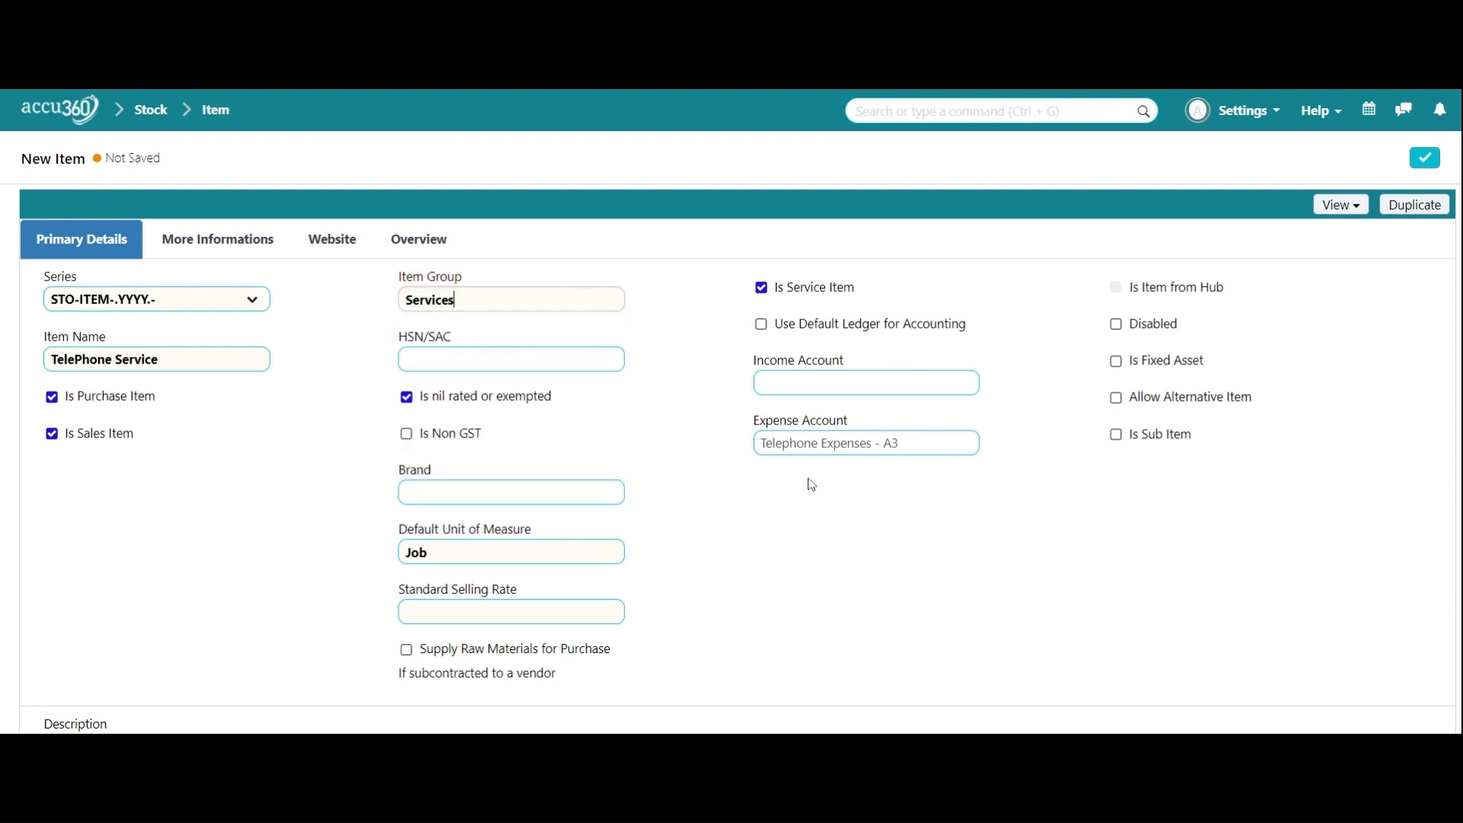
{"action": "left_click", "coordinate": [1428, 167]}
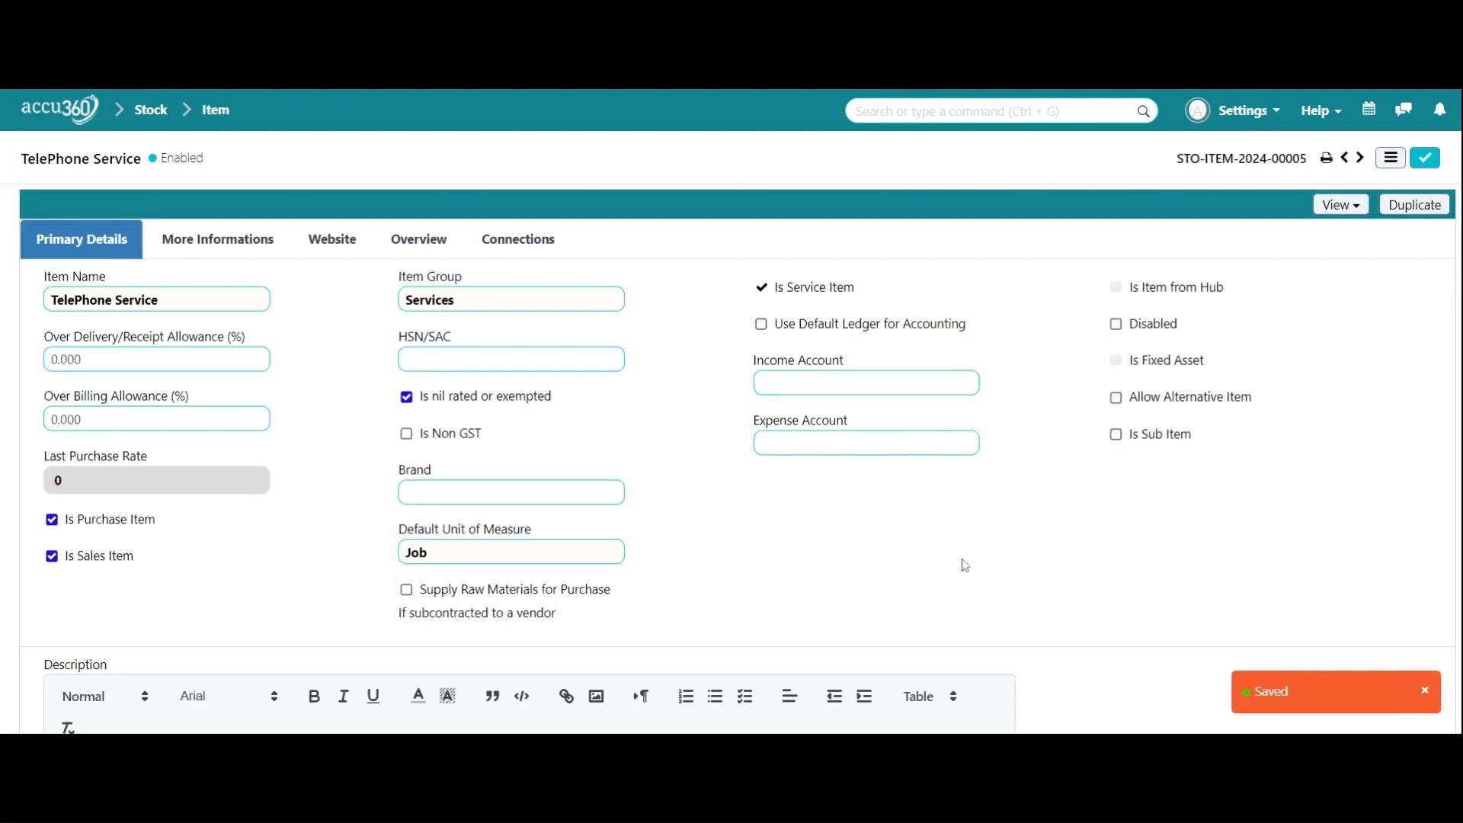
{"action": "left_click", "coordinate": [216, 111]}
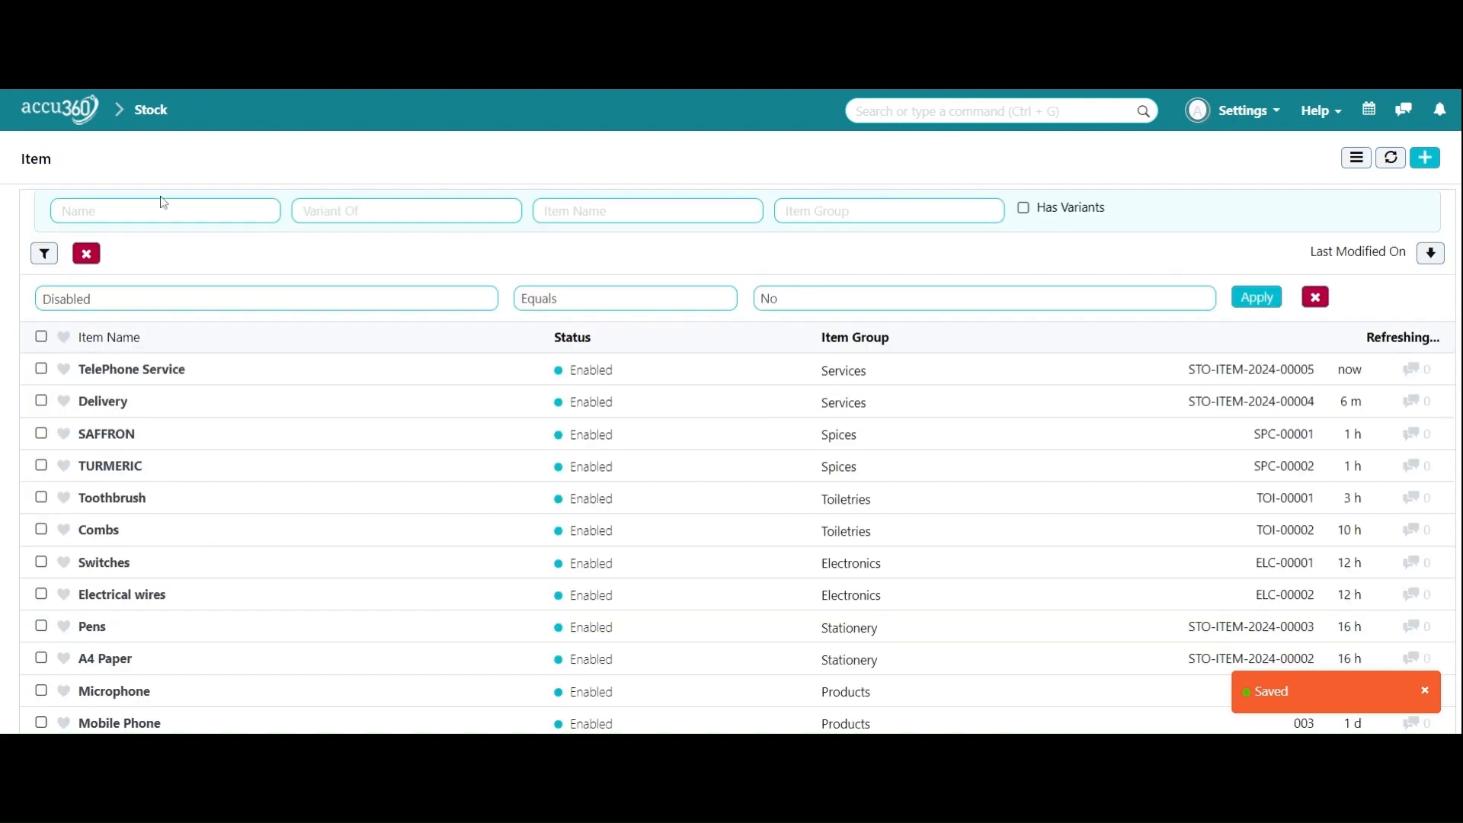
- Go to the purchase invoice list and start a new purchase invoice
{"action": "left_click", "coordinate": [79, 115]}
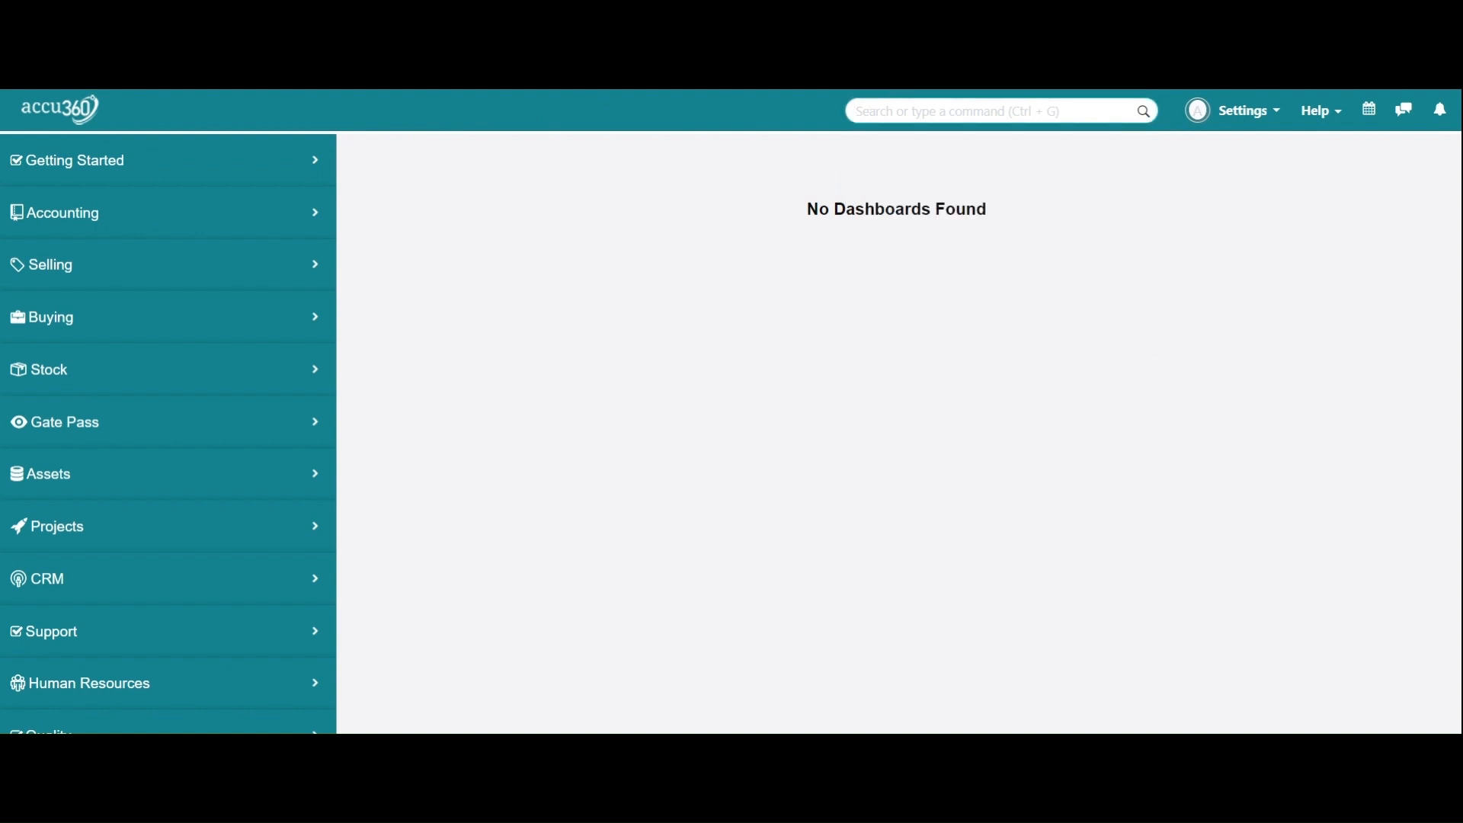
{"action": "left_click", "coordinate": [938, 111]}
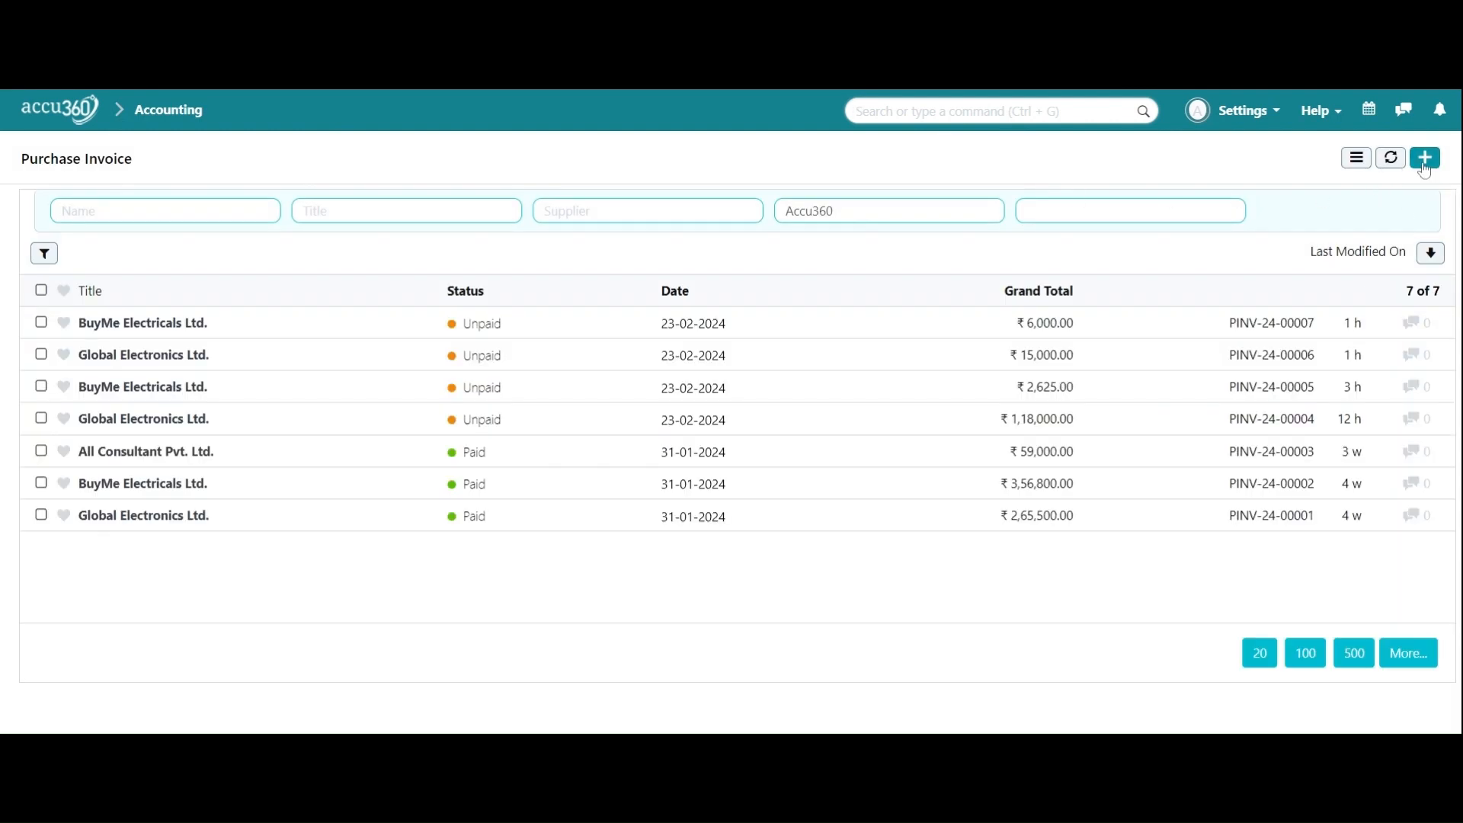
{"action": "left_click", "coordinate": [1424, 160]}
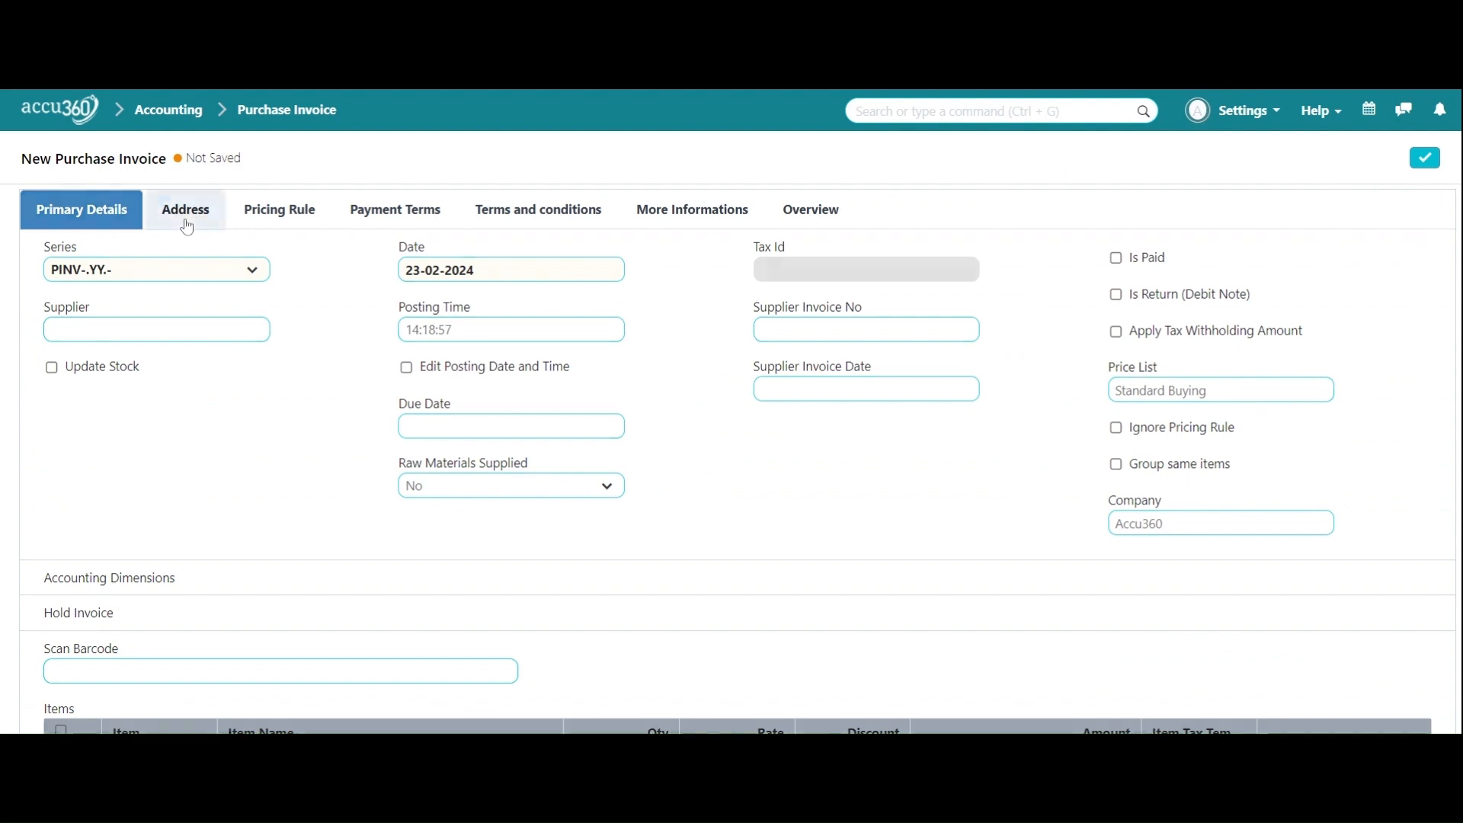
- Clear the preselected shipping address from the new purchase invoice's address details
{"action": "left_click", "coordinate": [186, 222]}
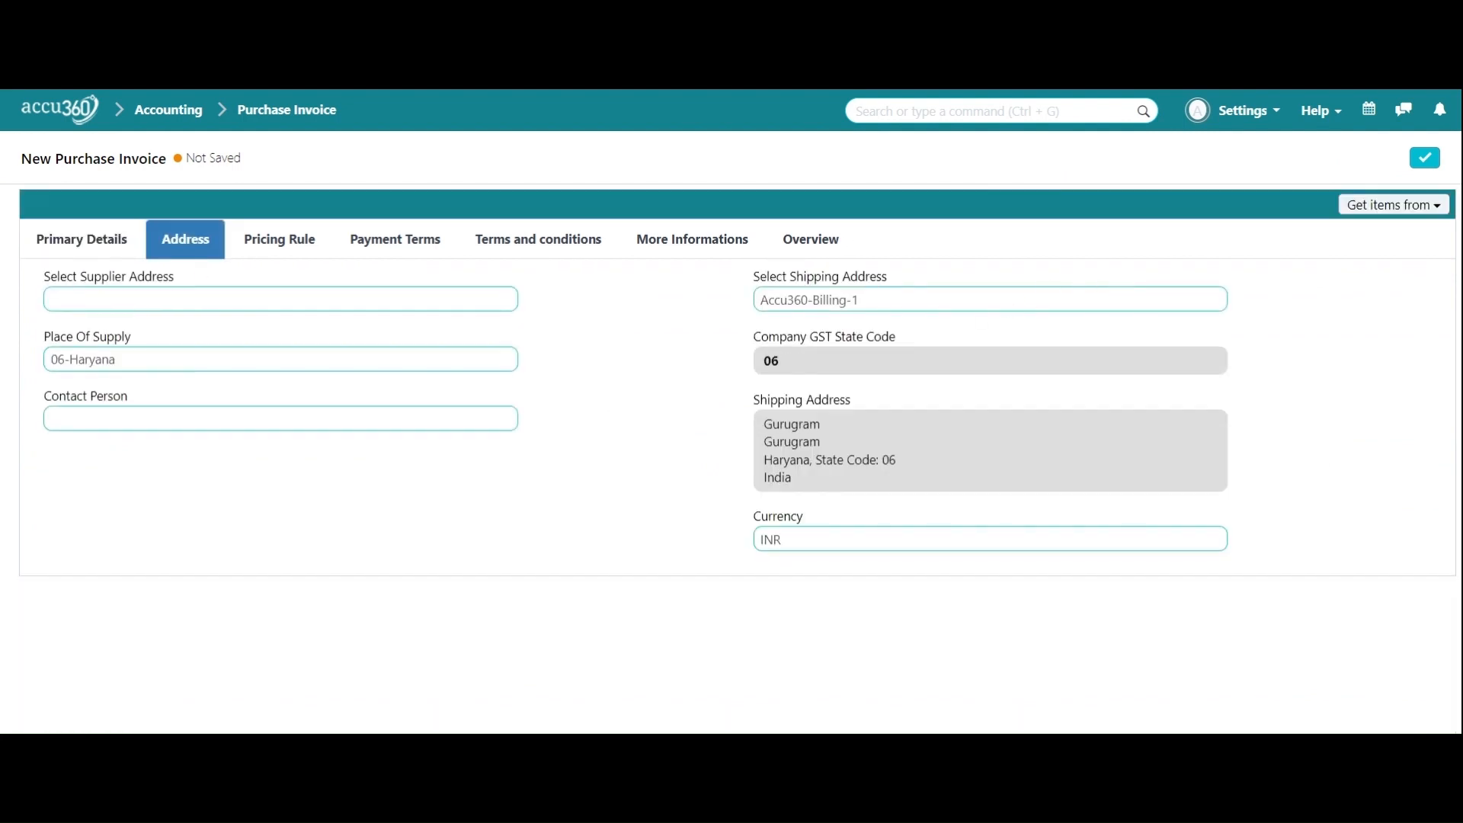
{"action": "left_click", "coordinate": [990, 300]}
{"action": "key", "text": "BackSpace"}
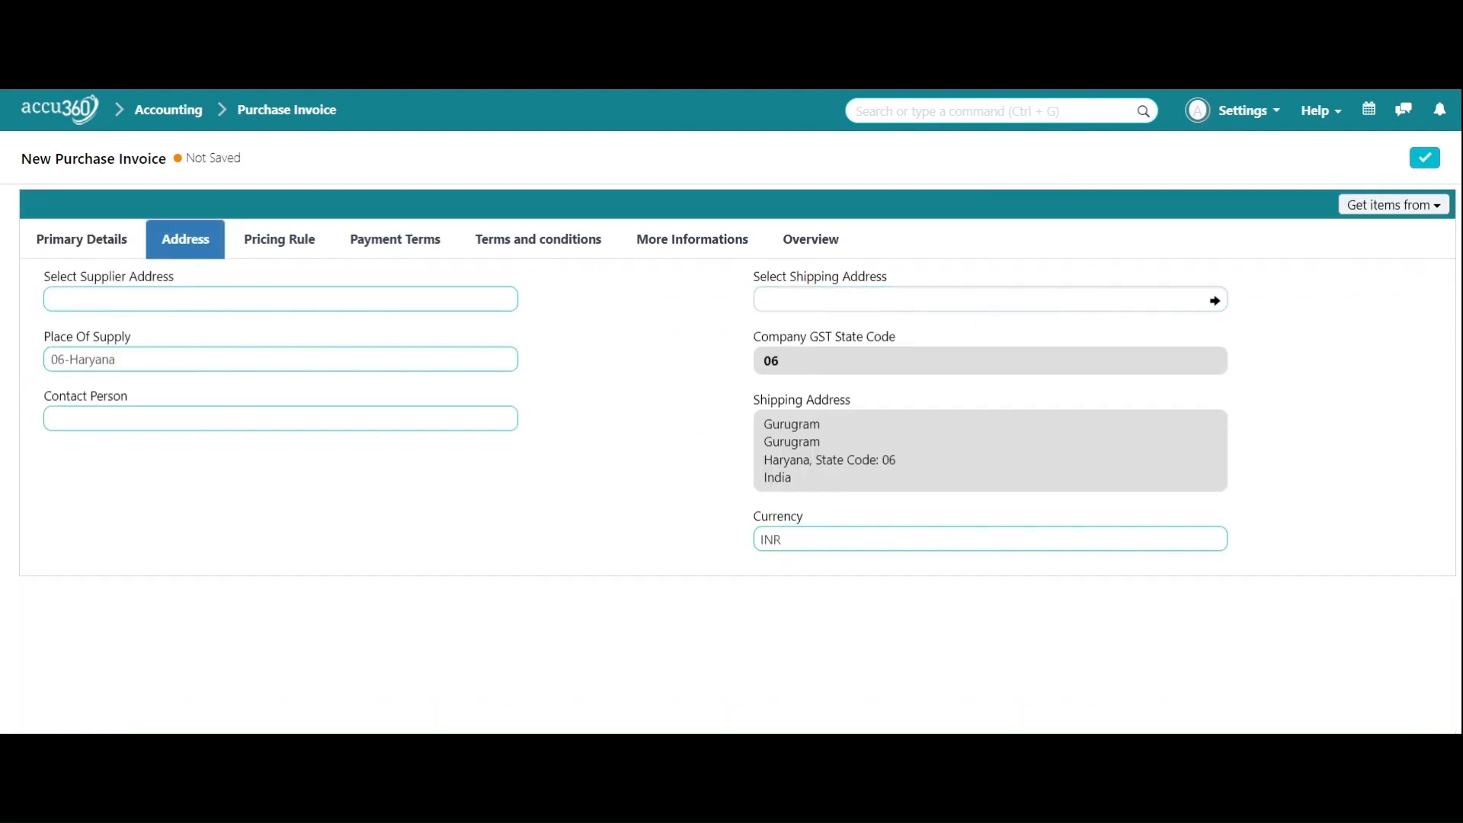
{"action": "left_click", "coordinate": [814, 334]}
- Set the purchase invoice's supplier to New Age LLP and its branch accounting dimension to Delhi
{"action": "left_click", "coordinate": [88, 252]}
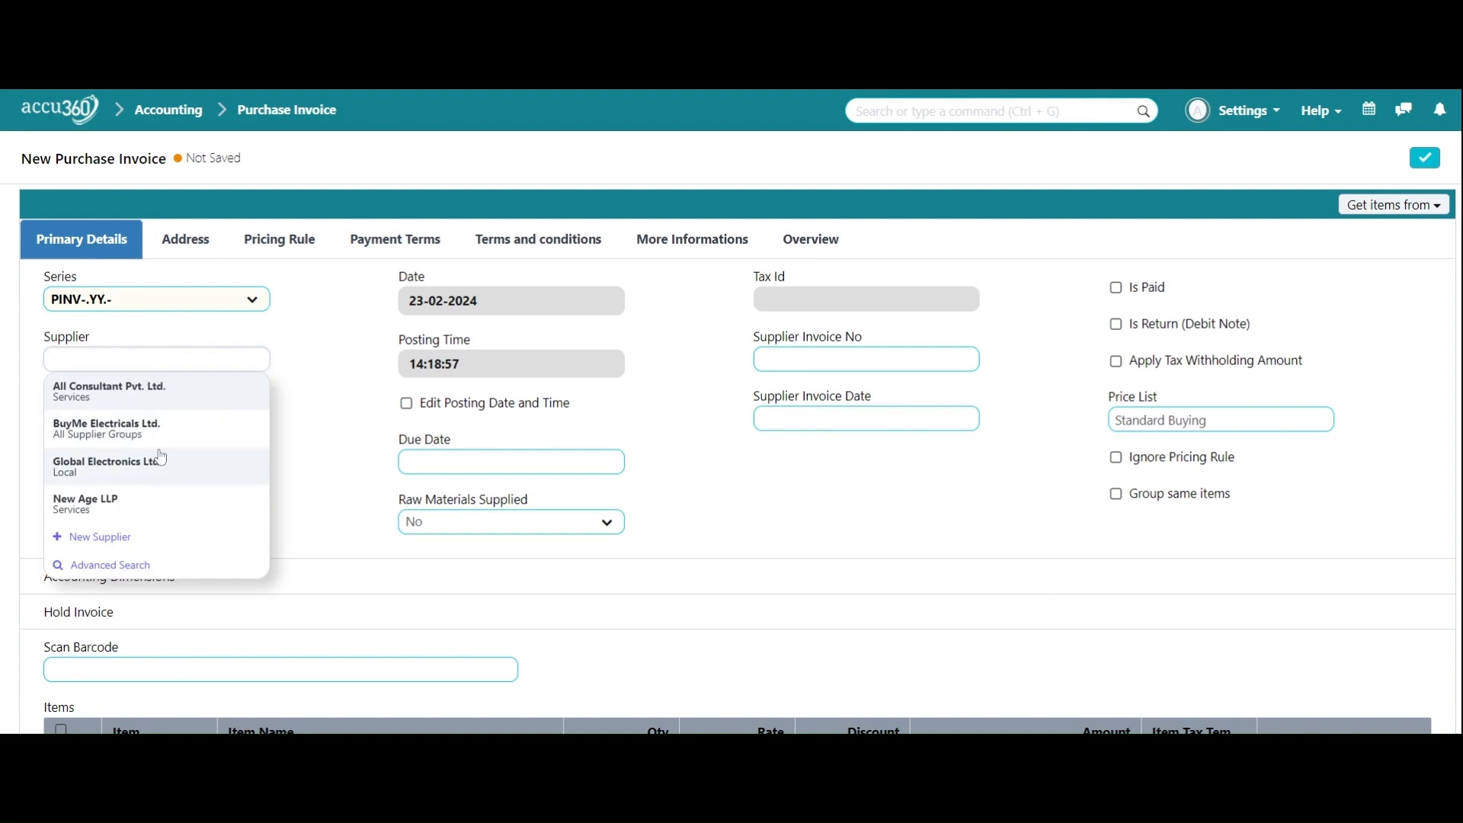
{"action": "left_click", "coordinate": [155, 513]}
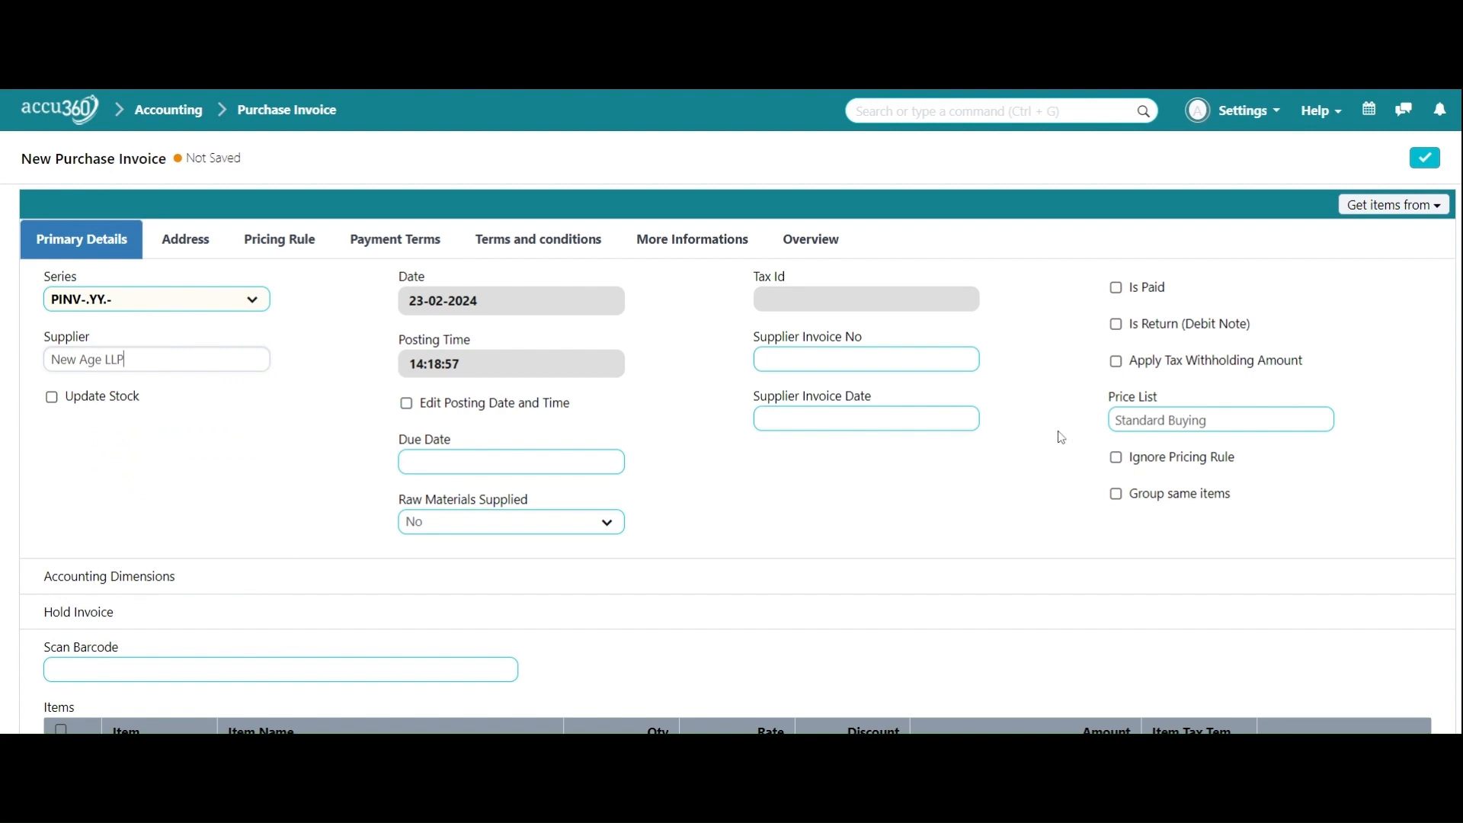
{"action": "scroll", "coordinate": [1122, 501], "scroll_direction": "down", "scroll_amount": 2}
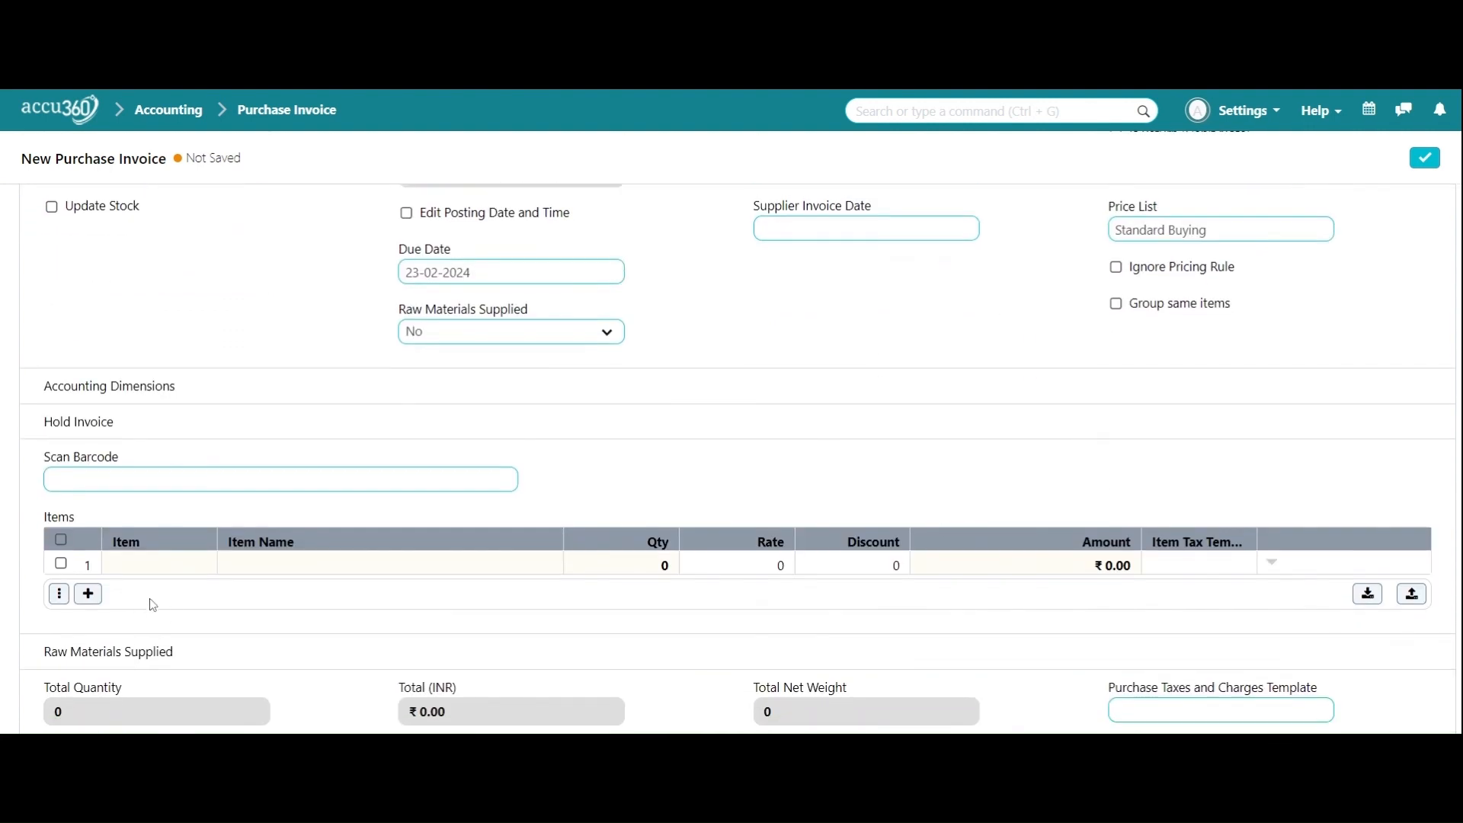
{"action": "scroll", "coordinate": [205, 542], "scroll_direction": "up", "scroll_amount": 1}
{"action": "left_click", "coordinate": [180, 488]}
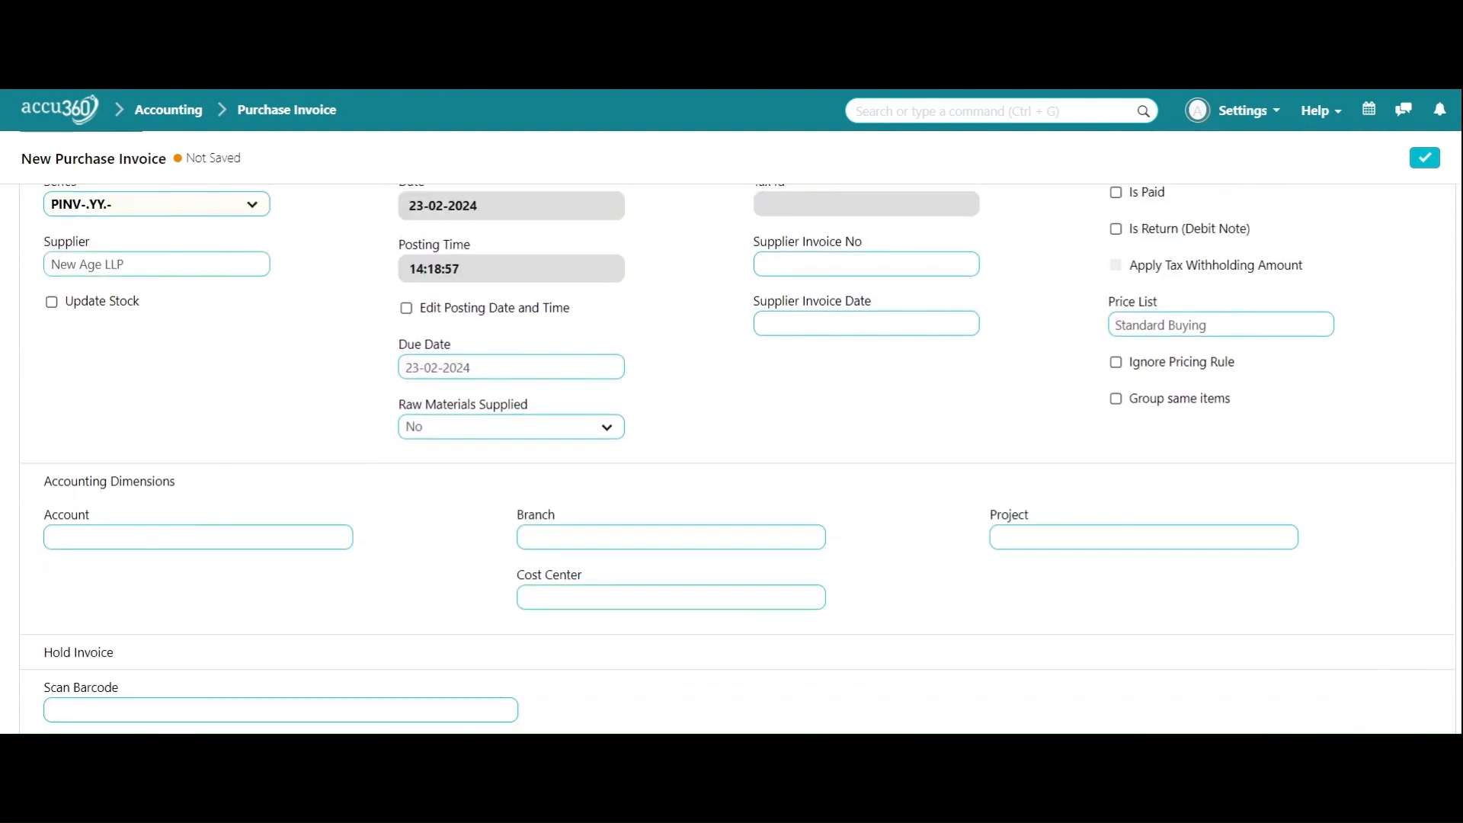
{"action": "left_click", "coordinate": [594, 538]}
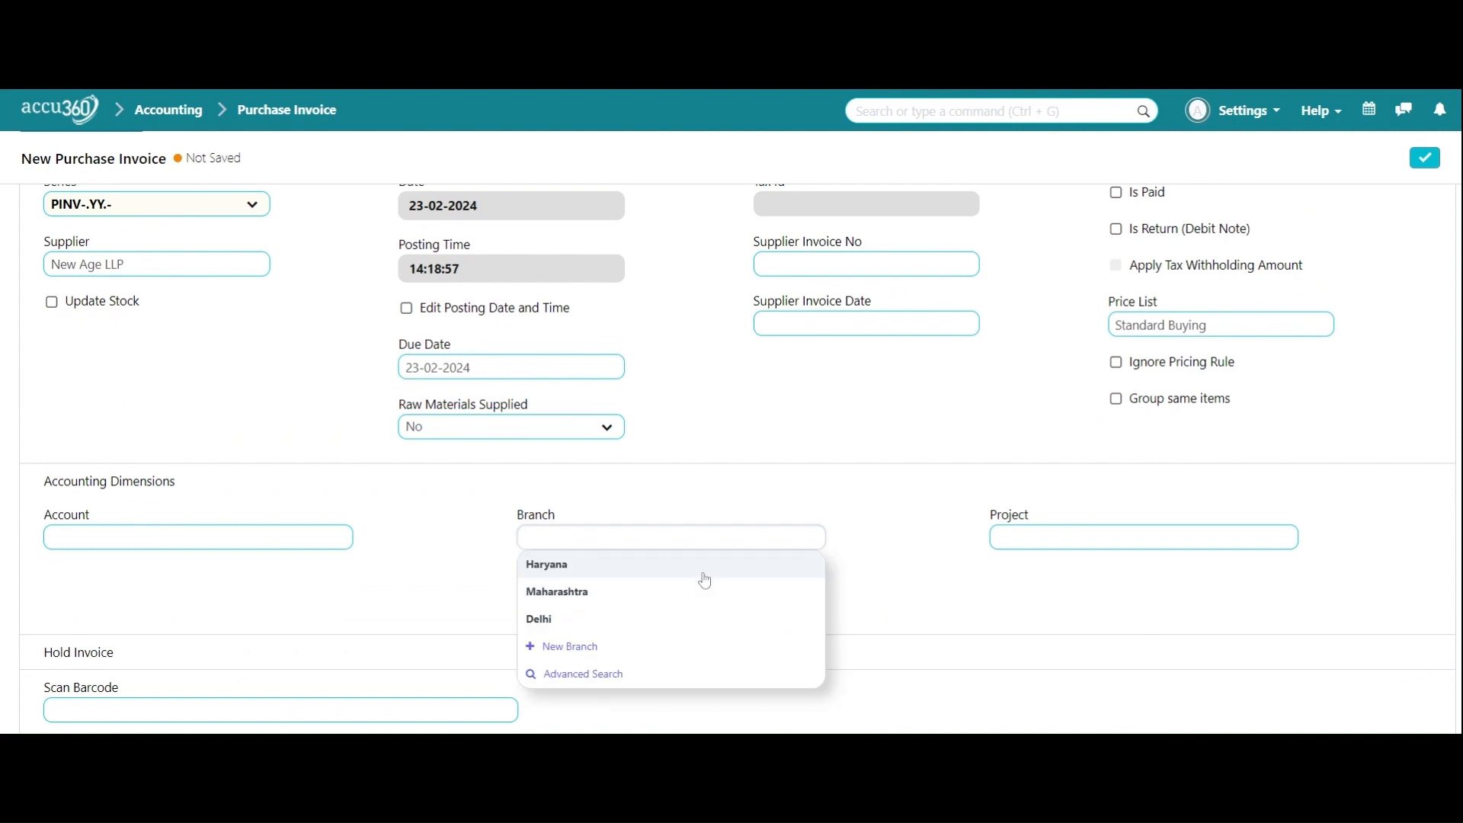
{"action": "left_click", "coordinate": [687, 622]}
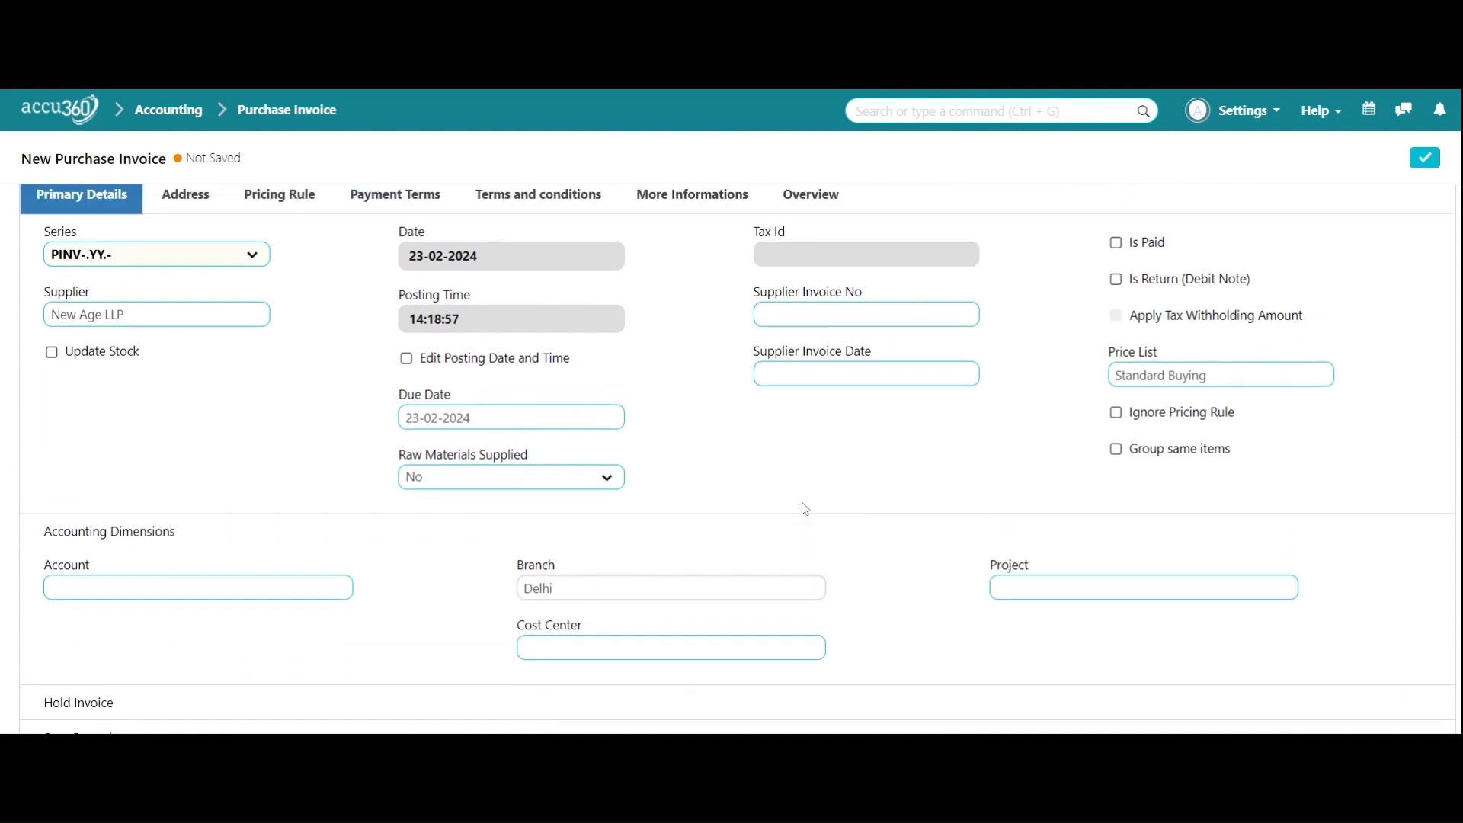
- Add the TelePhone Service item to the purchase invoice's first item row at a rate of 3,000
{"action": "scroll", "coordinate": [800, 506], "scroll_direction": "down", "scroll_amount": 5}
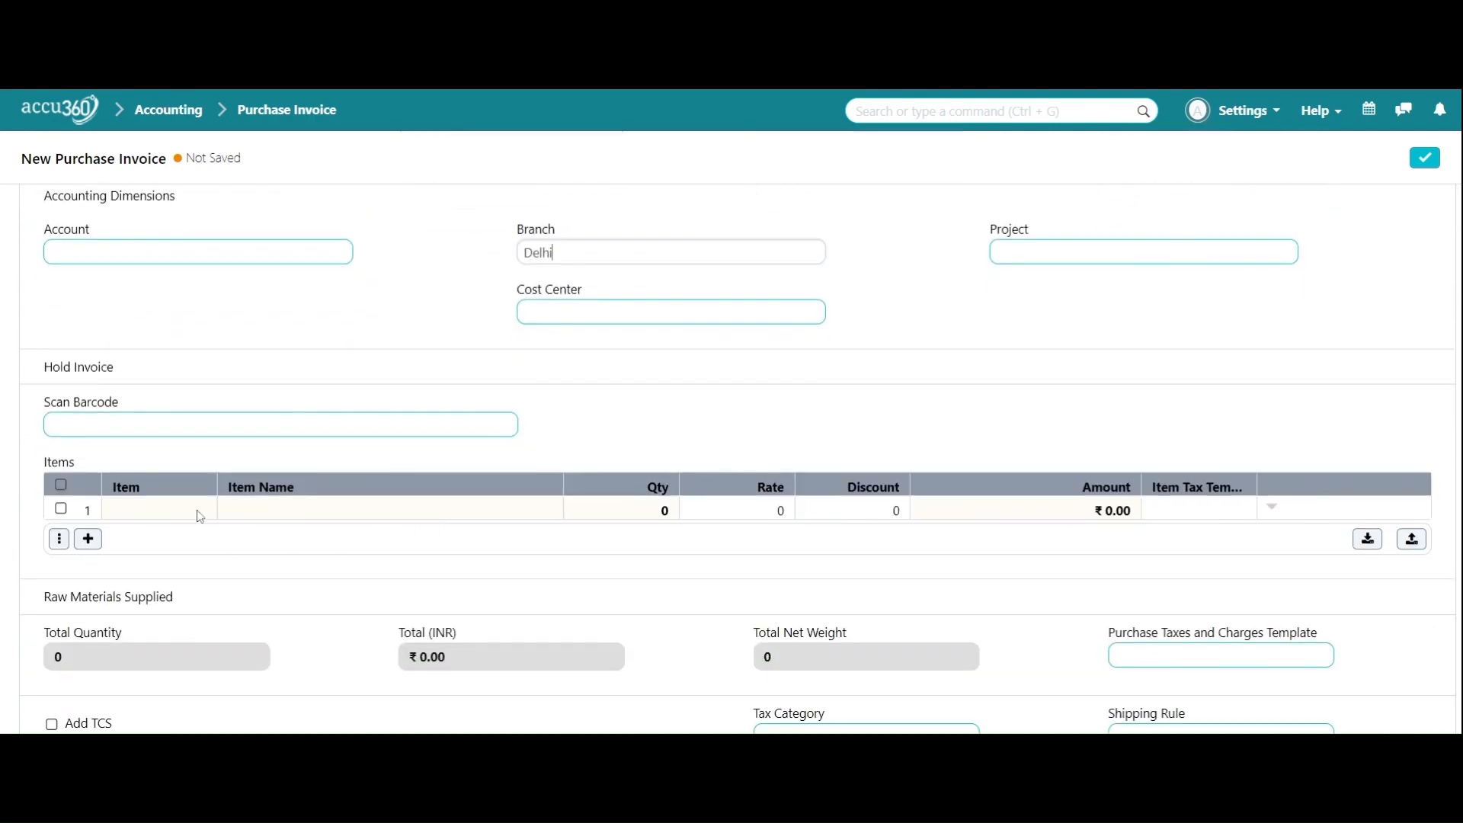
{"action": "left_click", "coordinate": [141, 519]}
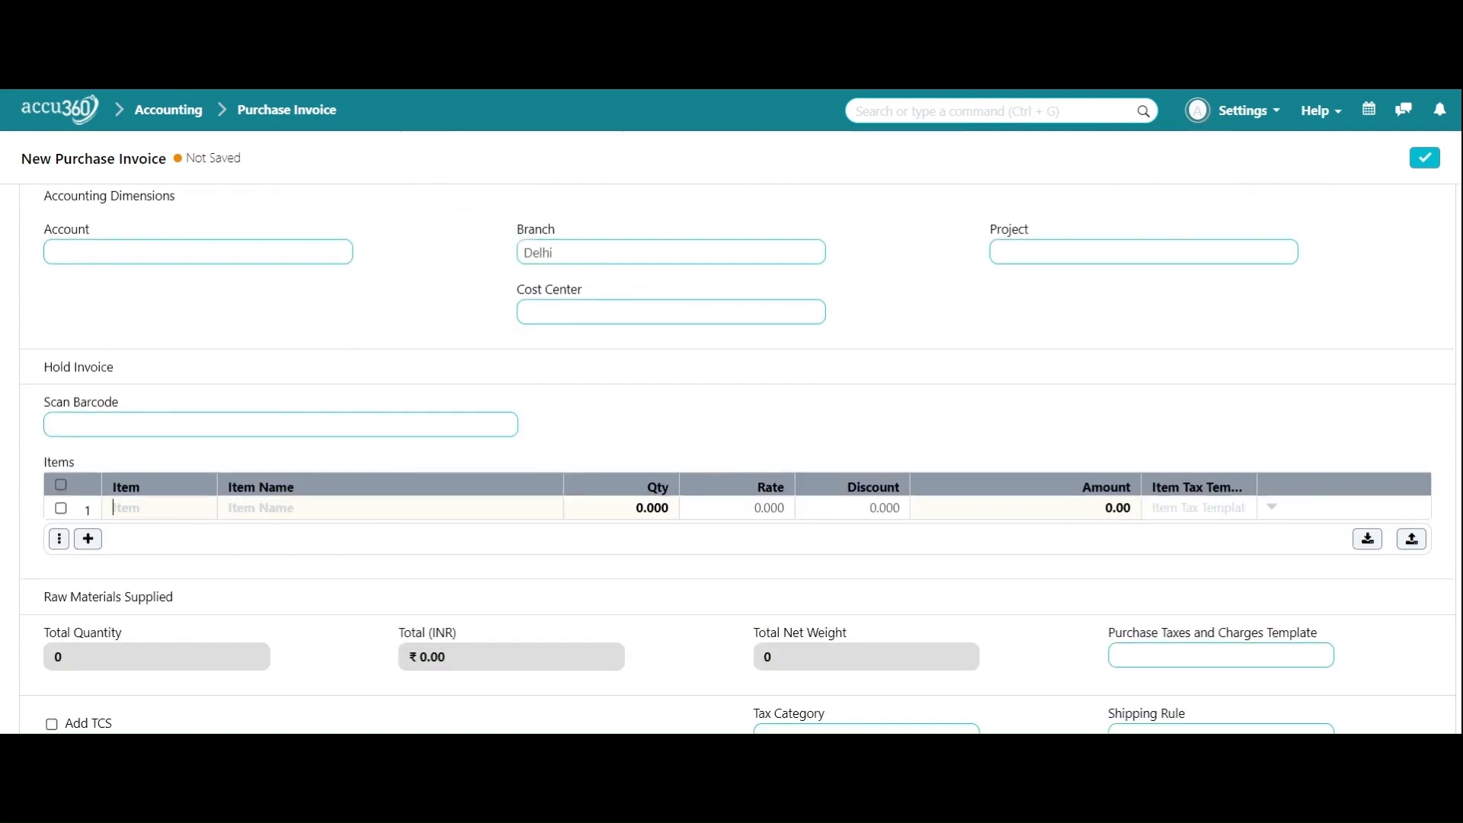
{"action": "type", "text": "tele"}
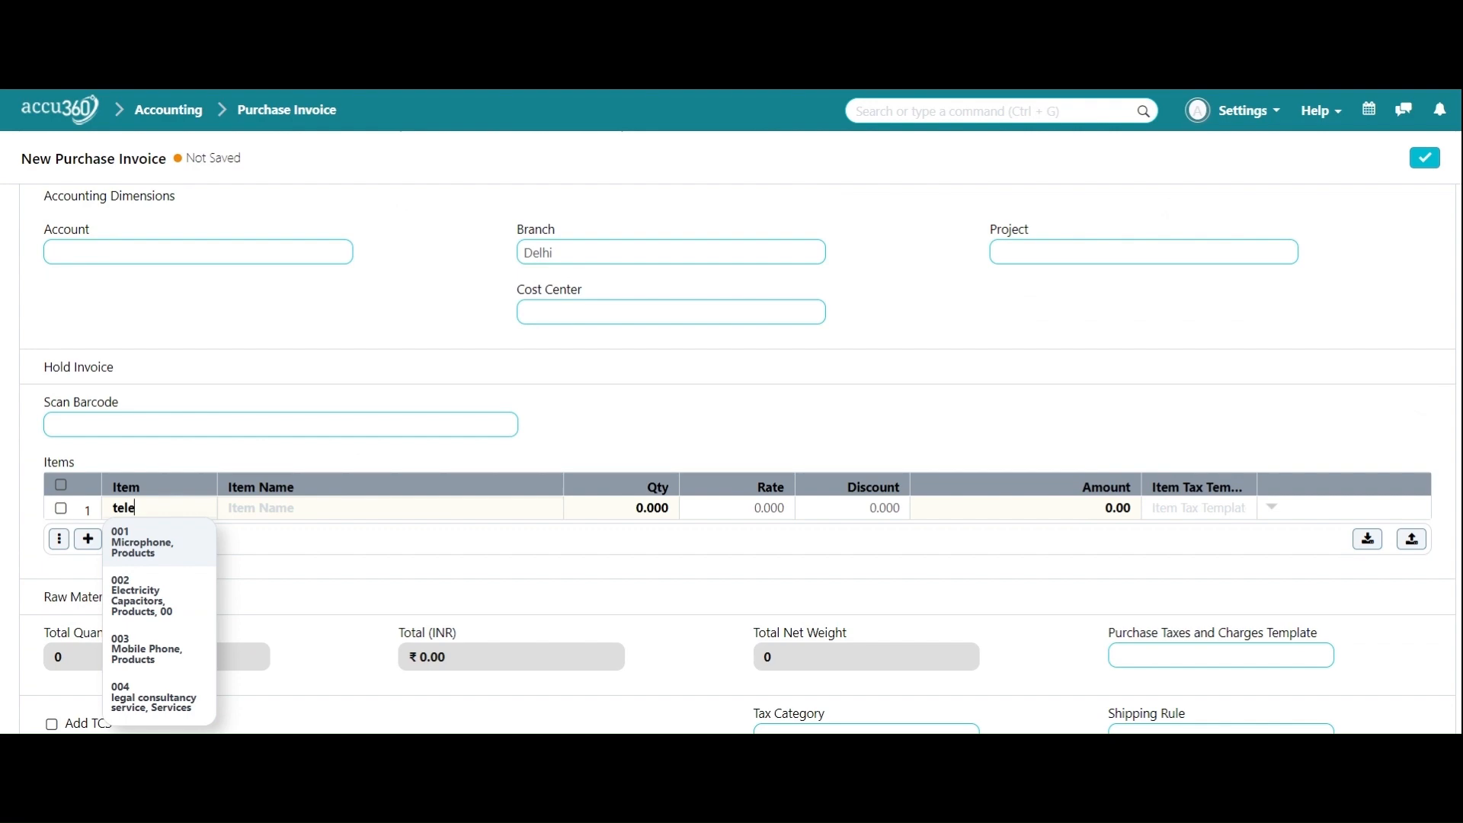
{"action": "left_click", "coordinate": [135, 554]}
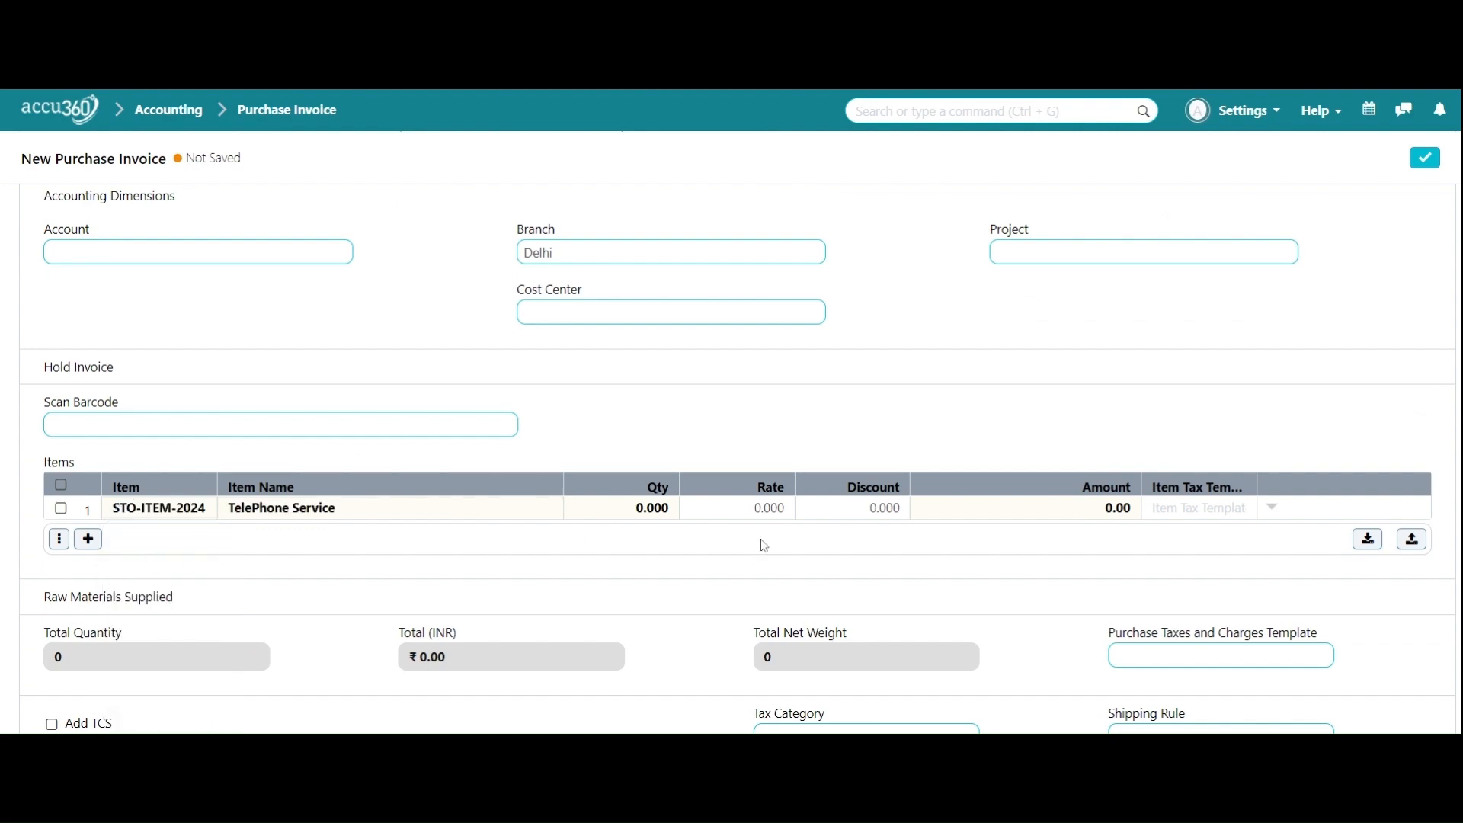
{"action": "scroll", "coordinate": [609, 503], "scroll_direction": "down", "scroll_amount": 2}
{"action": "scroll", "coordinate": [837, 544], "scroll_direction": "down", "scroll_amount": 5}
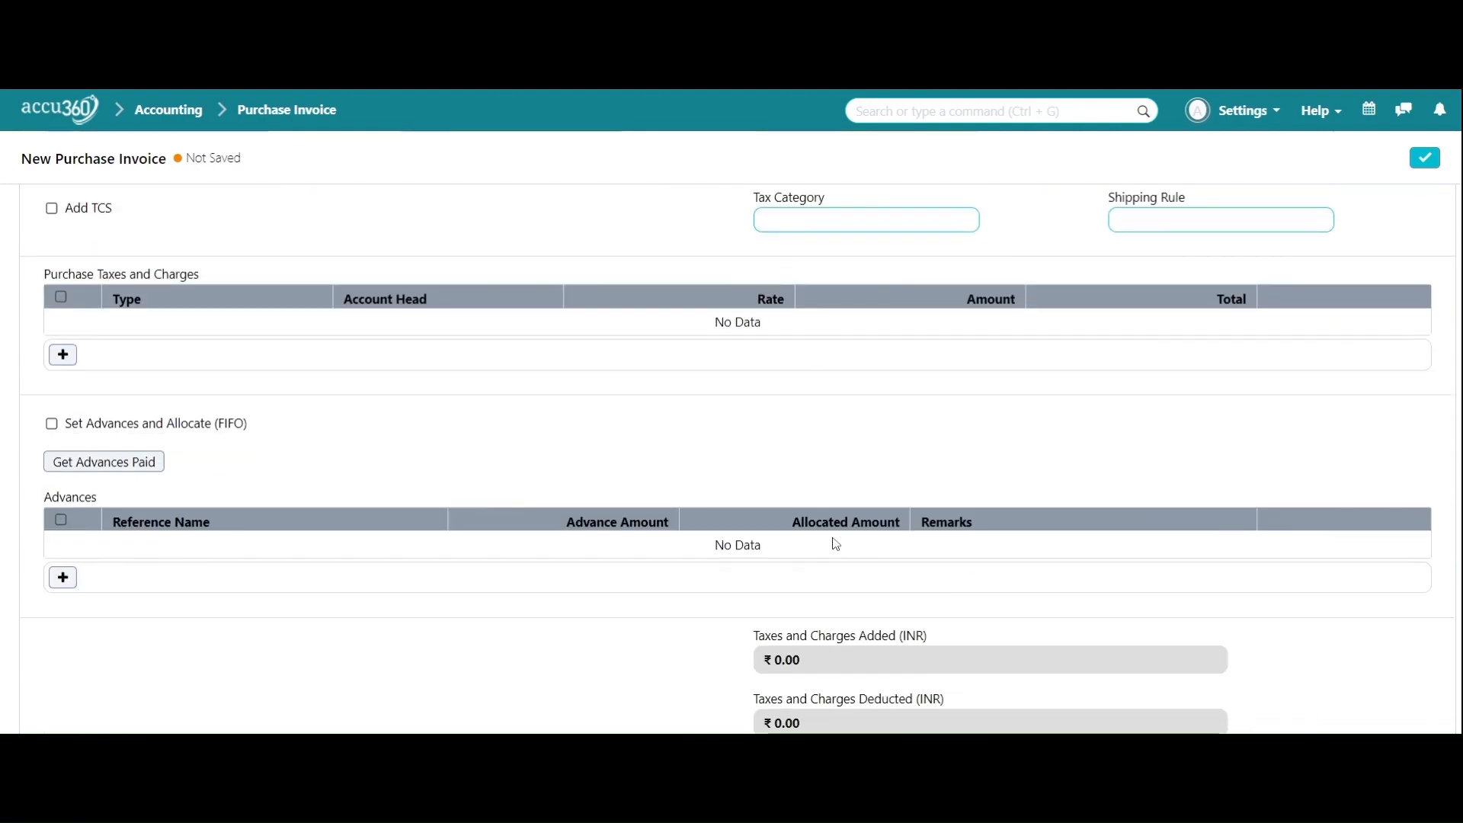
{"action": "scroll", "coordinate": [778, 512], "scroll_direction": "up", "scroll_amount": 4}
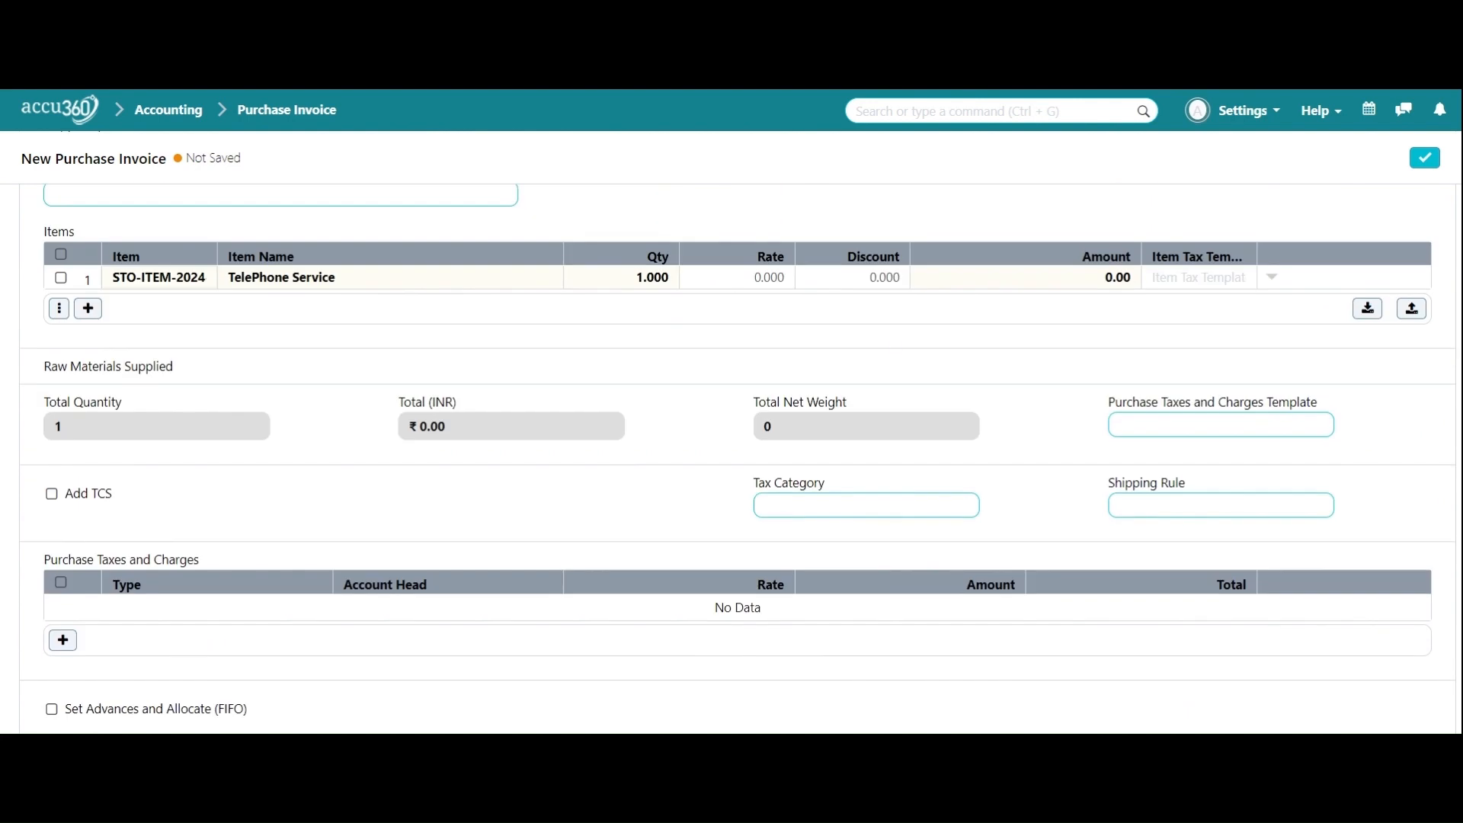
{"action": "left_click", "coordinate": [763, 278]}
{"action": "type", "text": "3"}
{"action": "left_click", "coordinate": [905, 367]}
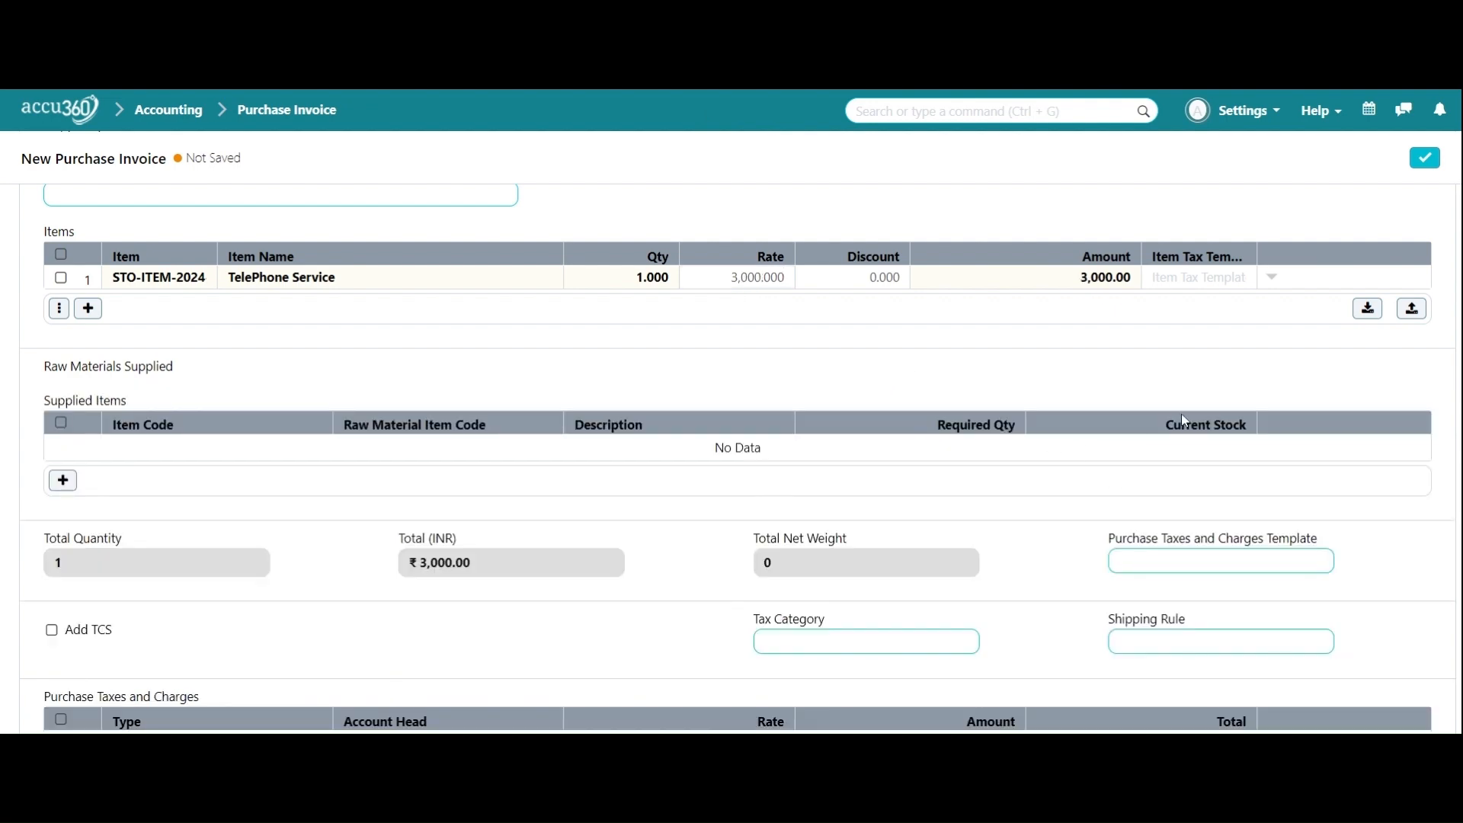
- Save the purchase invoice and submit it permanently
{"action": "scroll", "coordinate": [1183, 413], "scroll_direction": "down", "scroll_amount": 3}
{"action": "scroll", "coordinate": [1185, 420], "scroll_direction": "down", "scroll_amount": 7}
{"action": "scroll", "coordinate": [1181, 419], "scroll_direction": "up", "scroll_amount": 15}
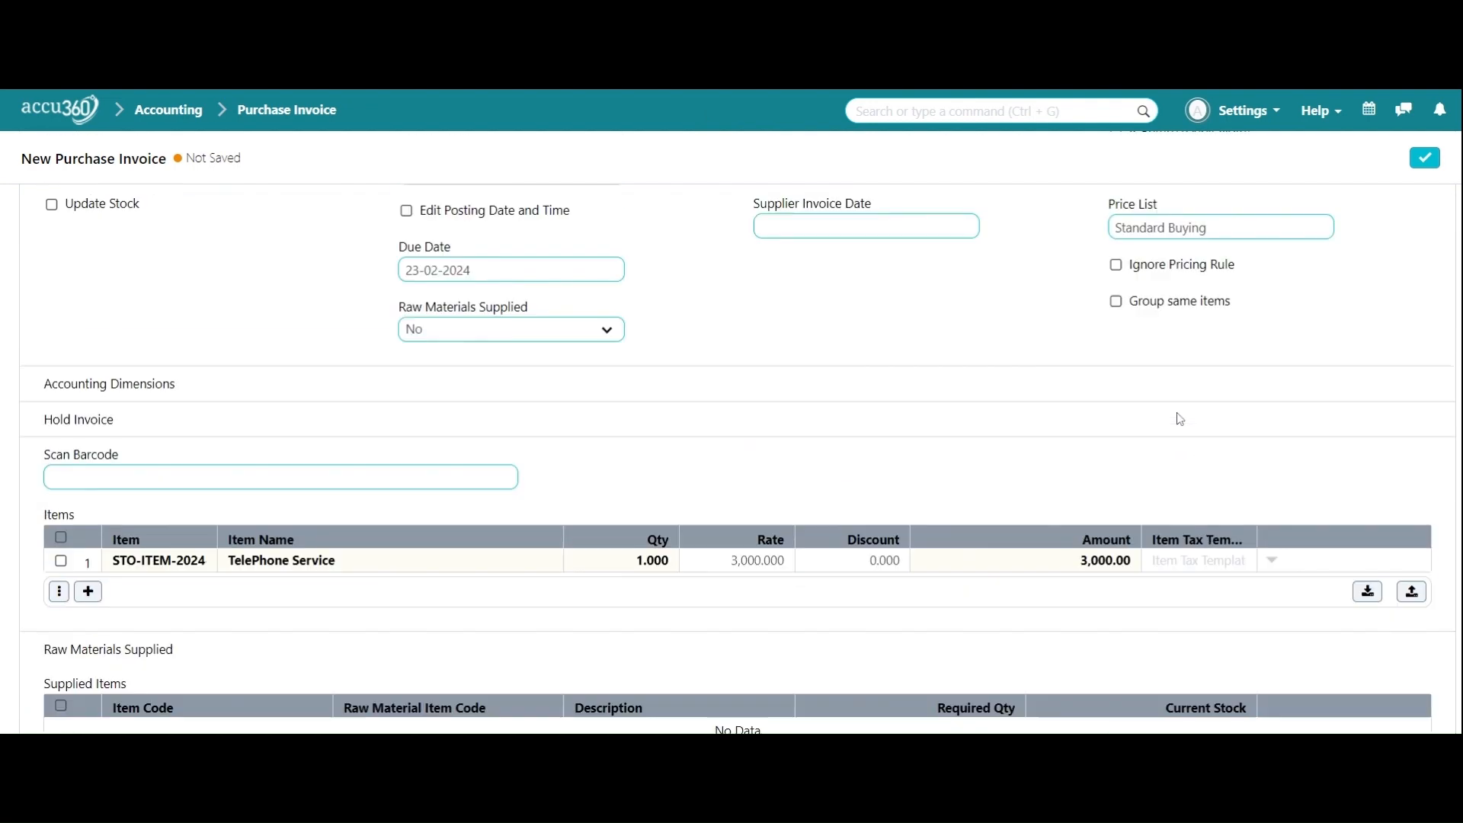
{"action": "left_click", "coordinate": [1425, 159]}
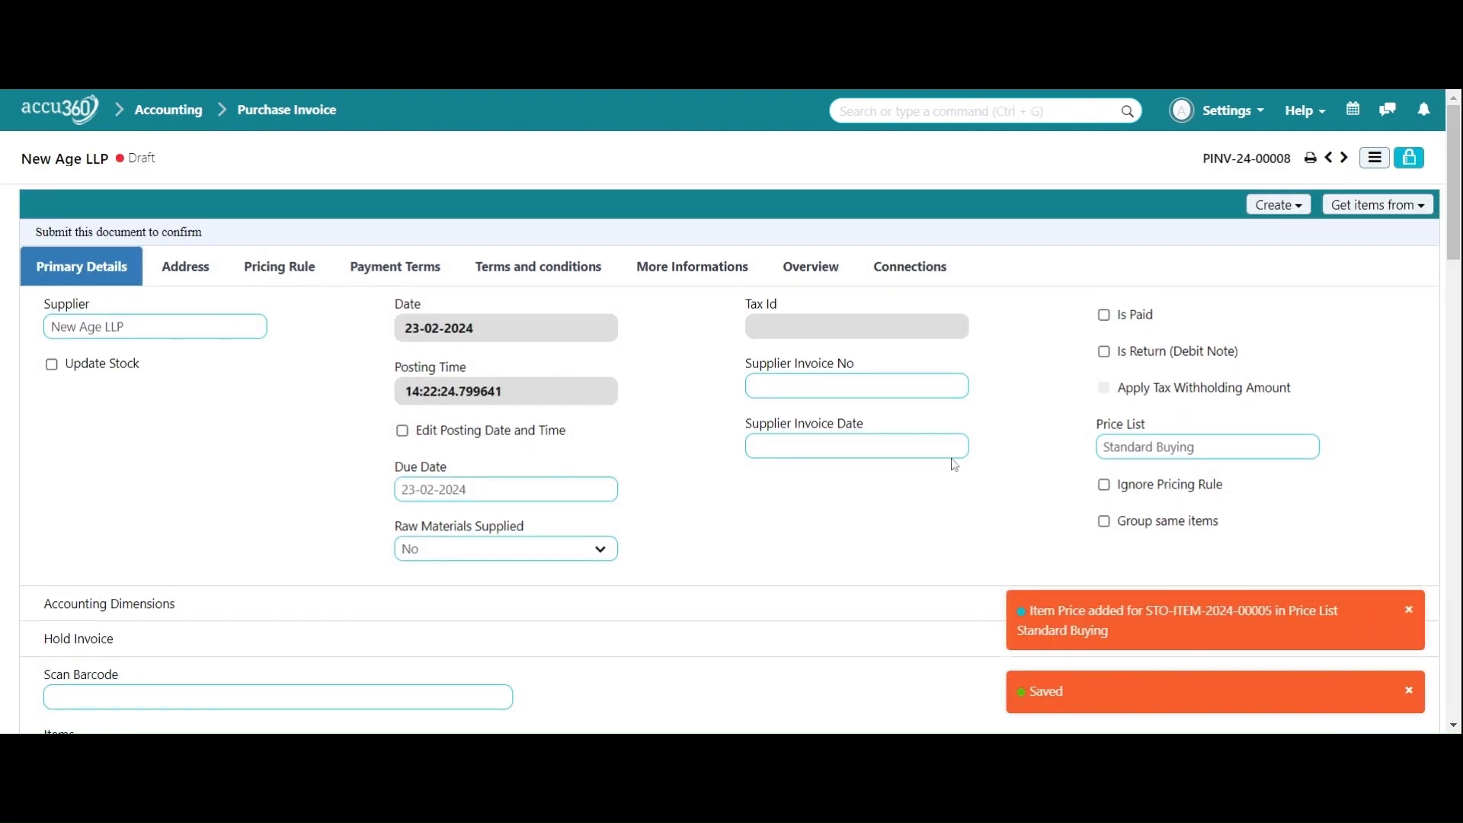
{"action": "left_click", "coordinate": [1410, 158]}
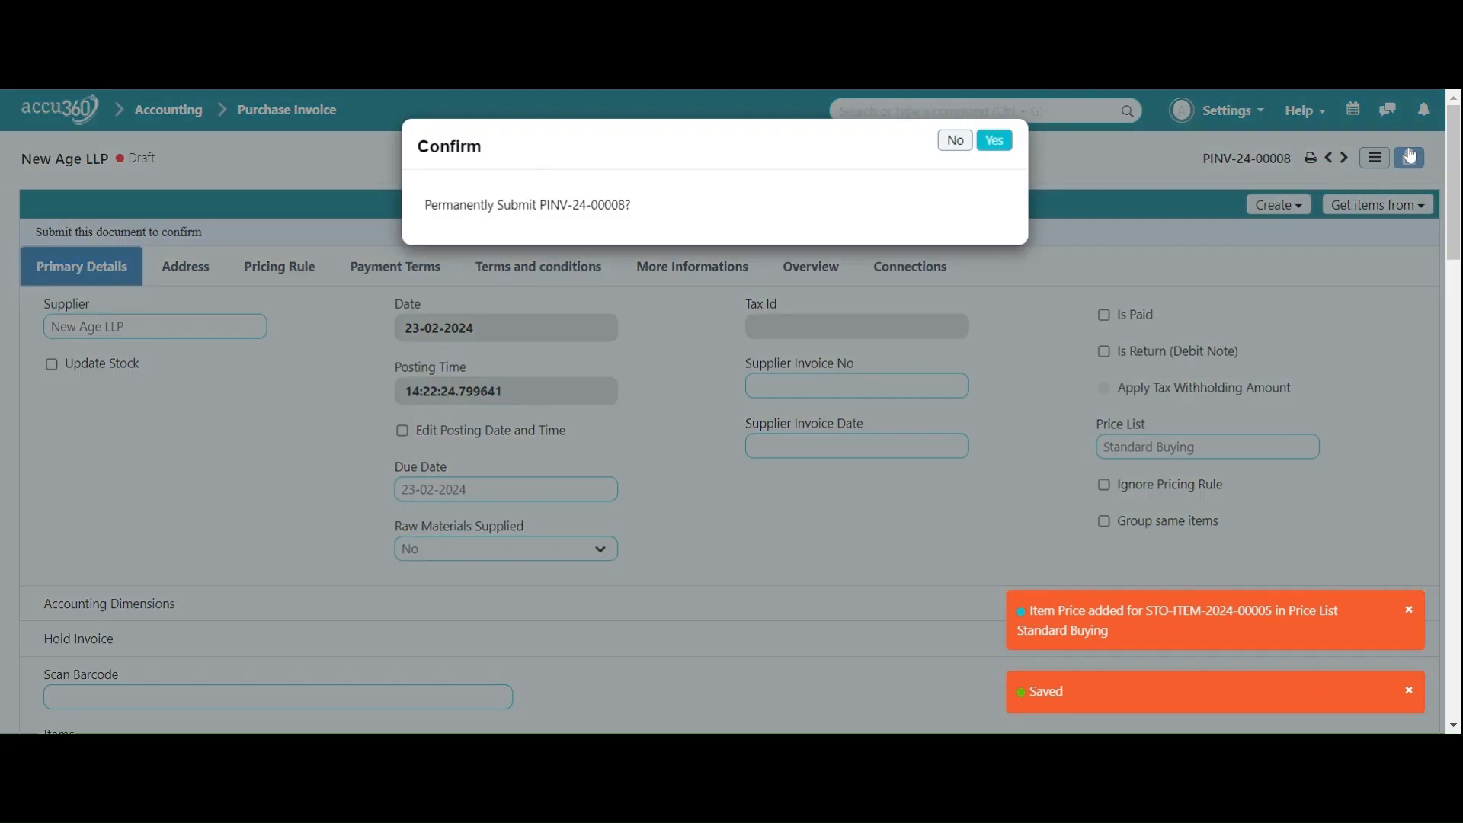
{"action": "left_click", "coordinate": [995, 141]}
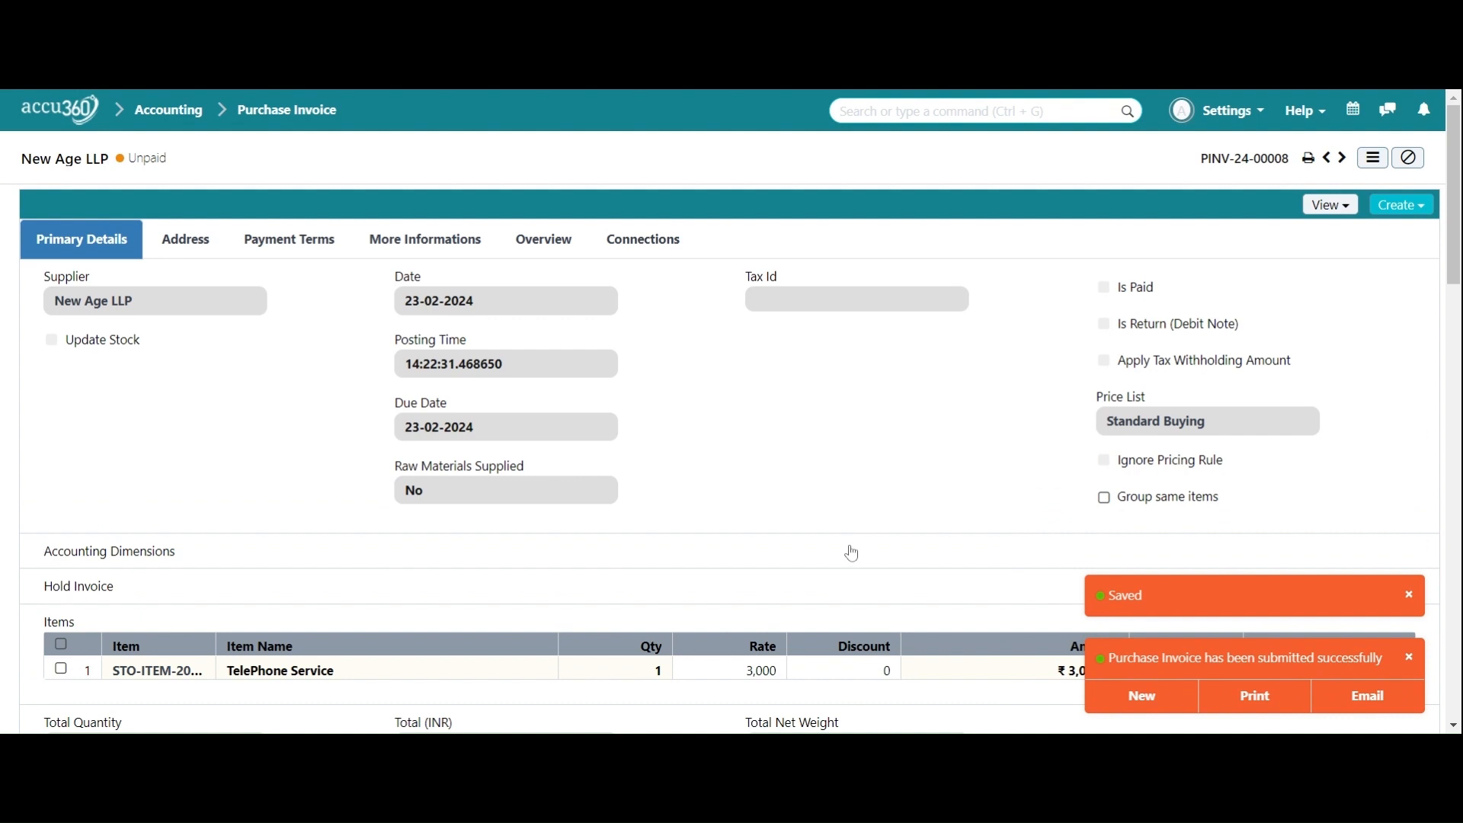
- Open the invoice's accounting ledger and replace the voucher number filter with the account Telephone Expenses - A3
{"action": "left_click", "coordinate": [1341, 207]}
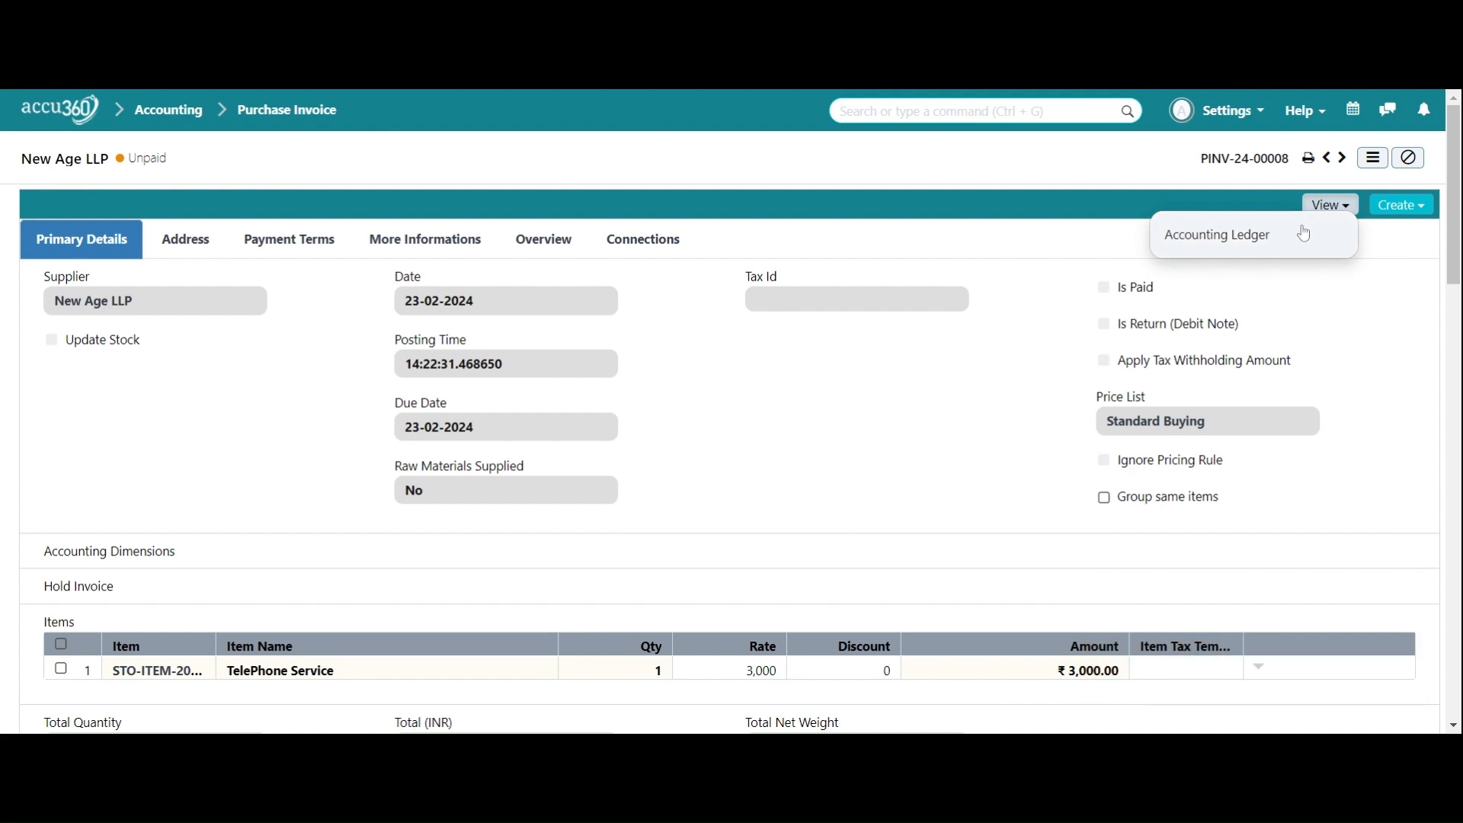
{"action": "left_click", "coordinate": [1304, 234]}
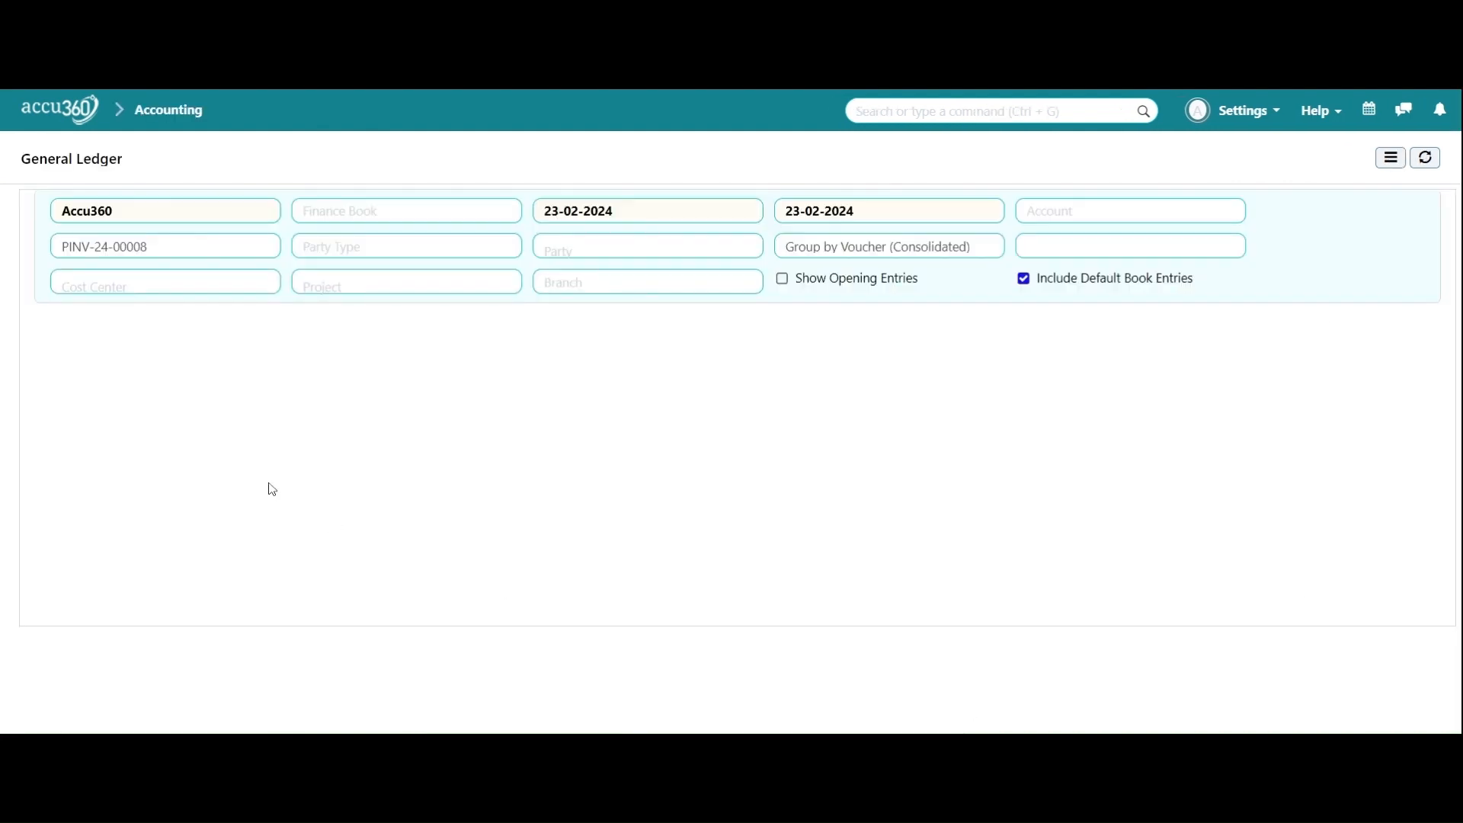
{"action": "left_click_drag", "start_coordinate": [153, 246], "coordinate": [4, 293]}
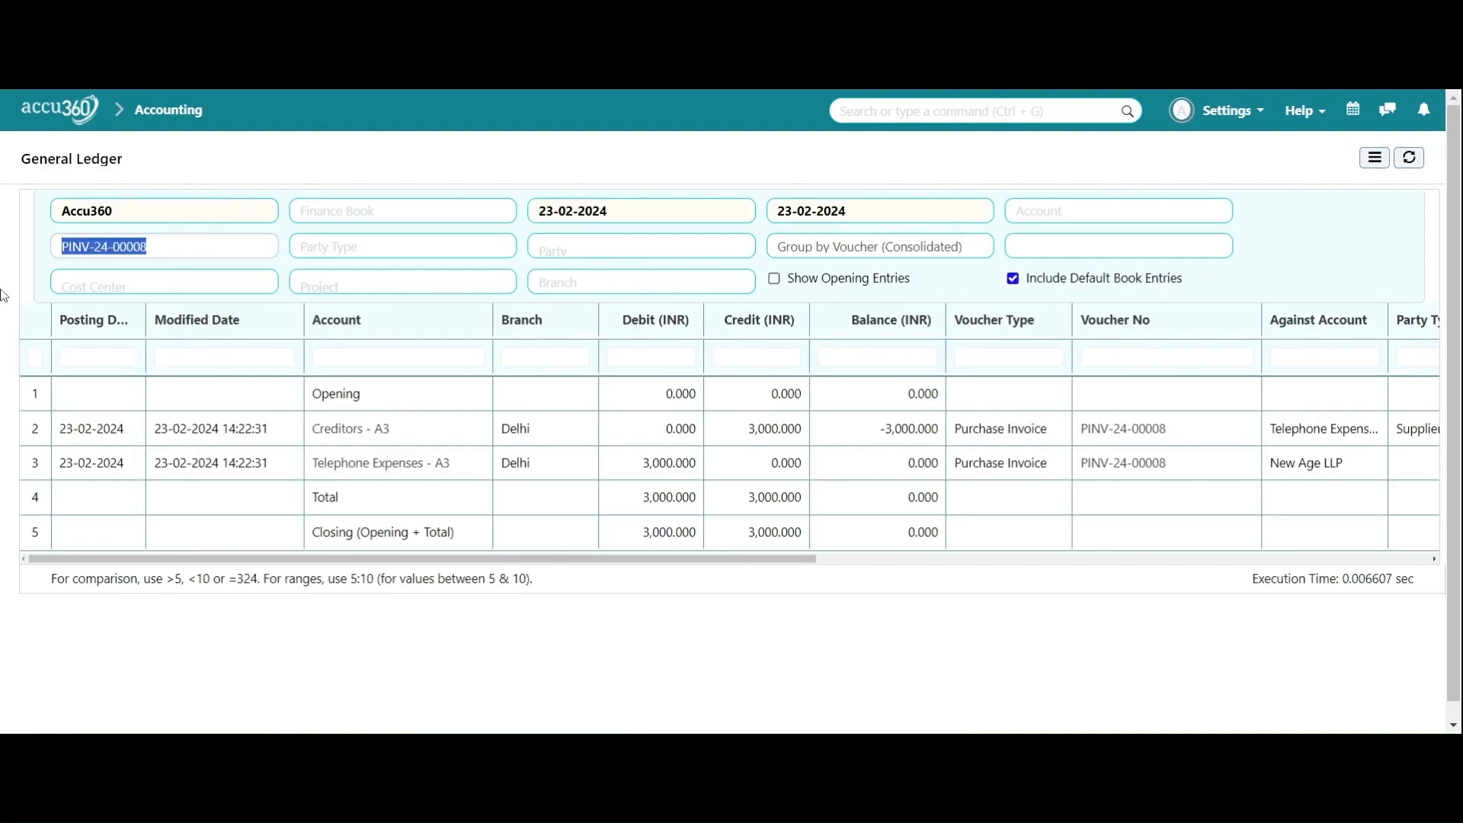
{"action": "key", "text": "BackSpace"}
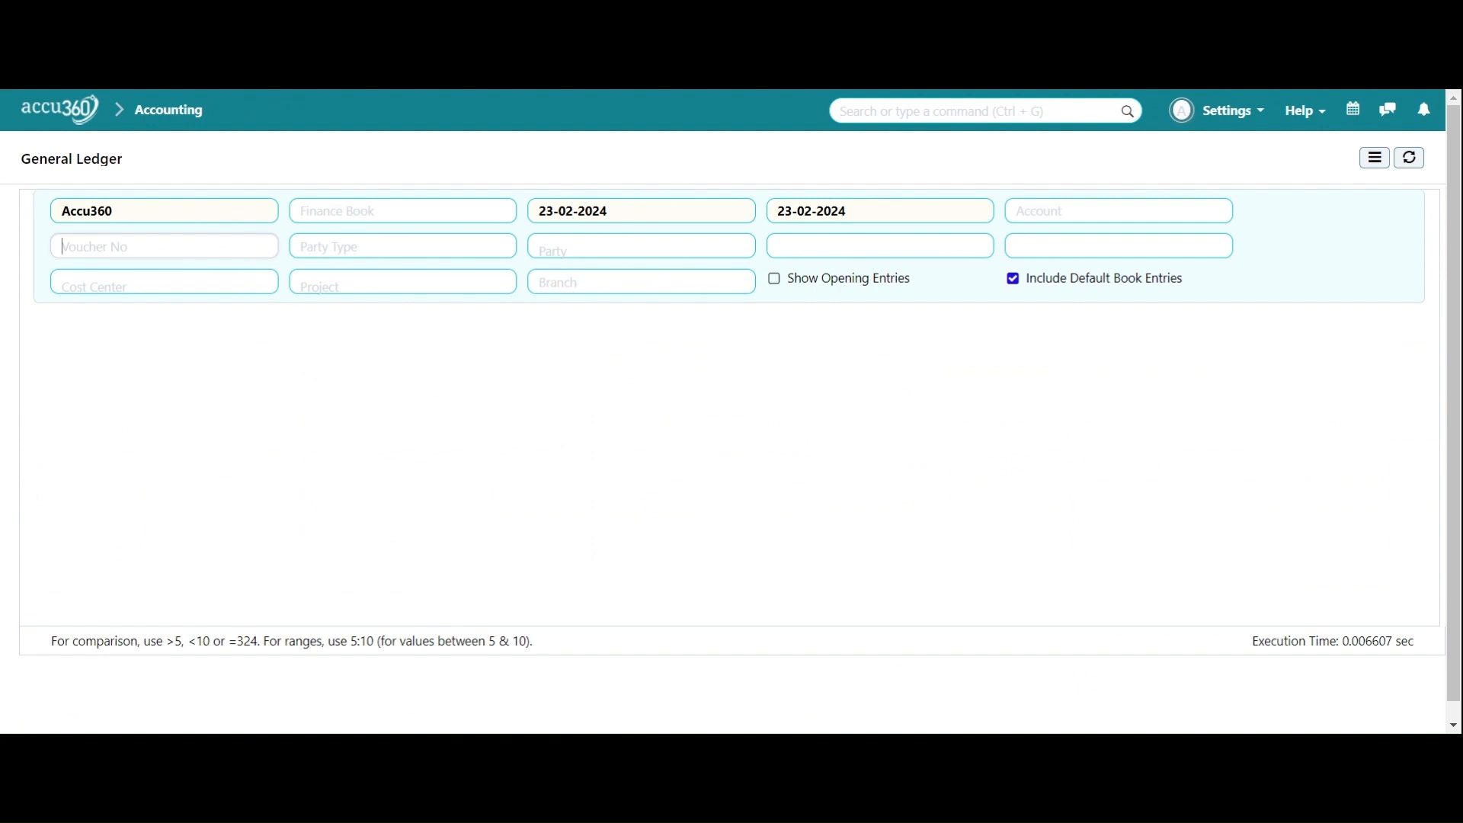
{"action": "left_click", "coordinate": [1121, 213]}
{"action": "type", "text": "tel"}
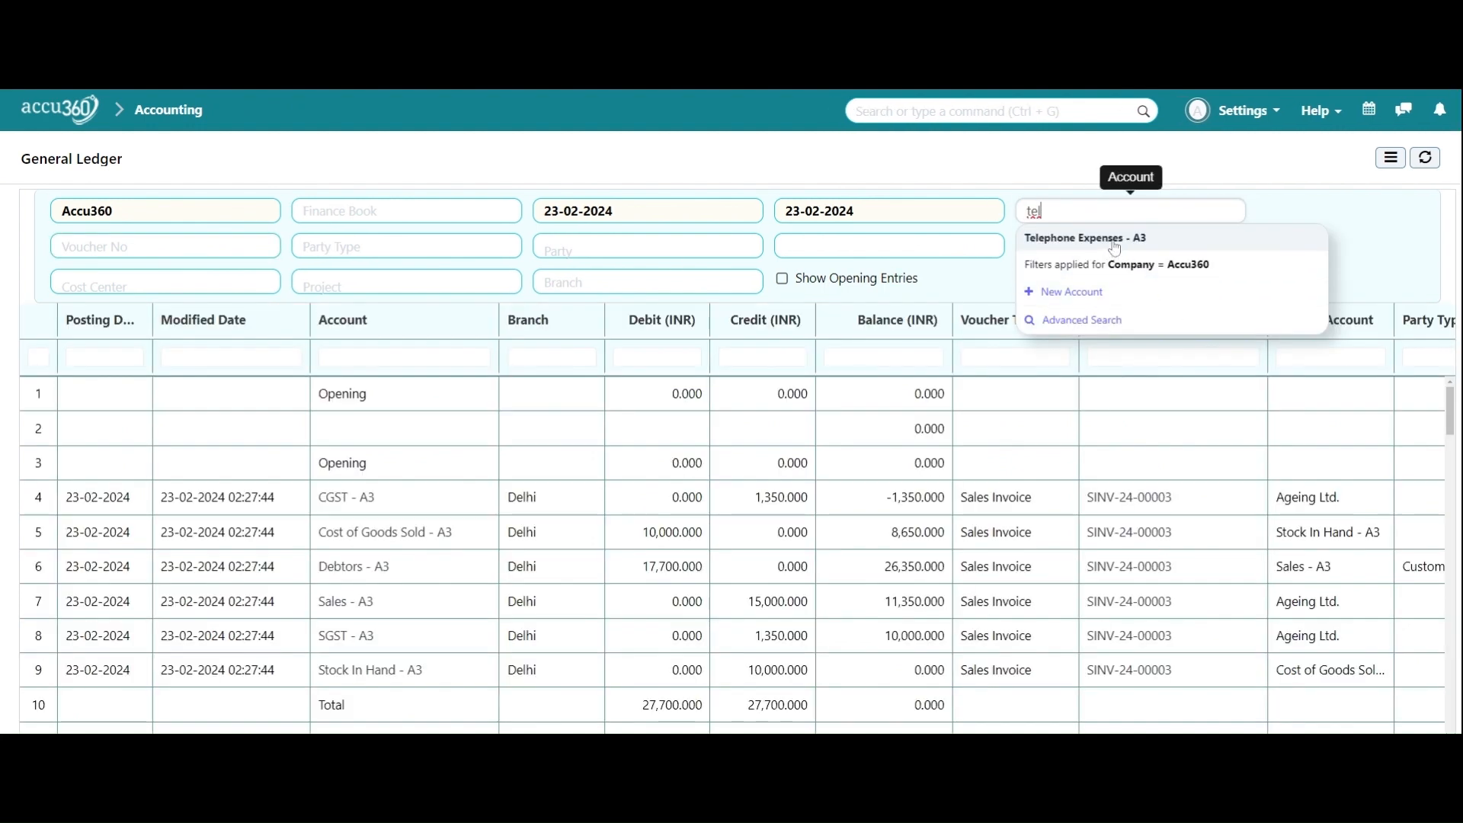
{"action": "left_click", "coordinate": [1116, 238]}
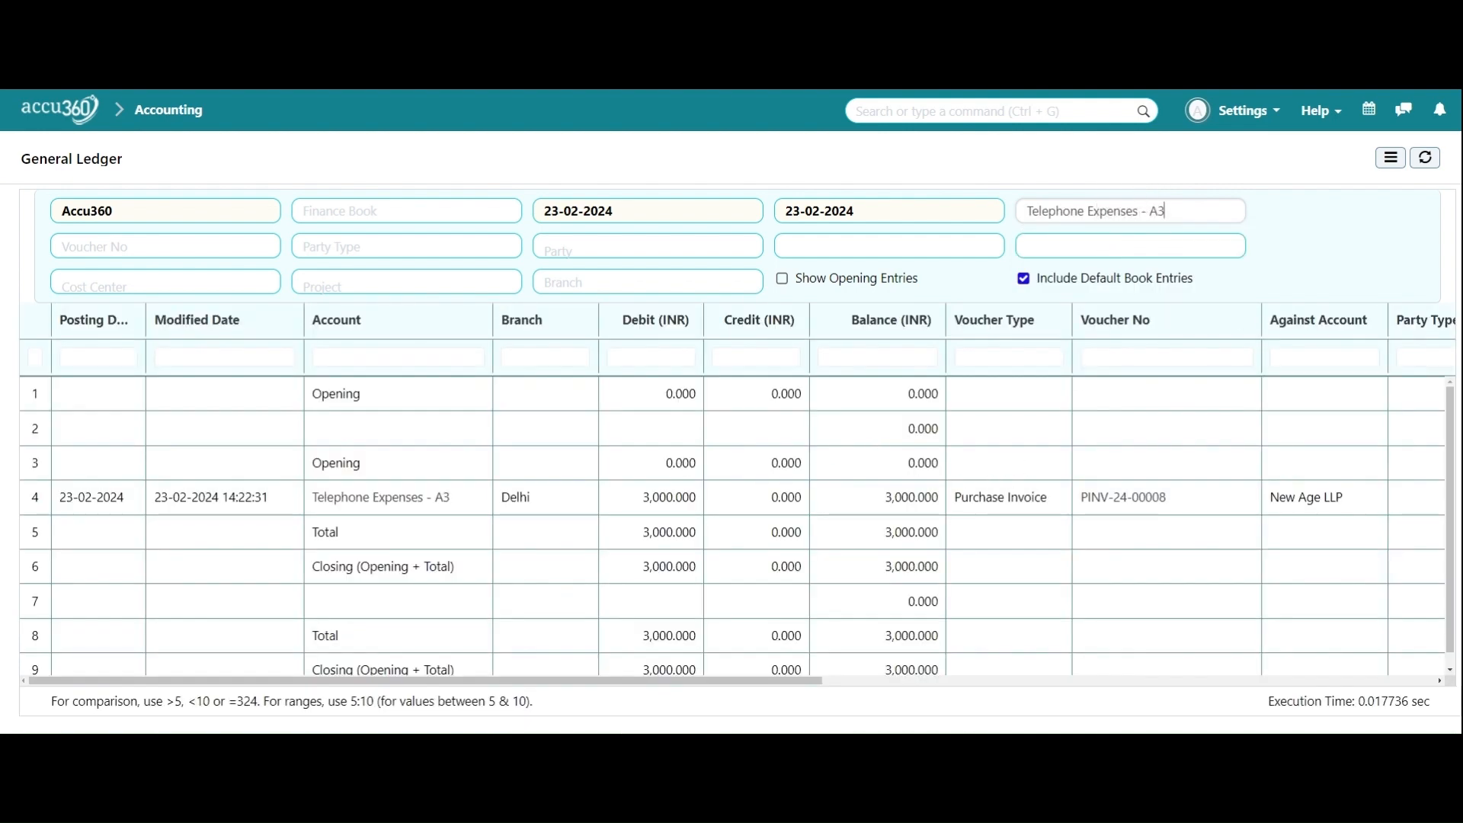
- Examine the Telephone Expenses - A3 ledger rows and their further columns, and return to the home page
{"action": "scroll", "coordinate": [841, 464], "scroll_direction": "down", "scroll_amount": 1}
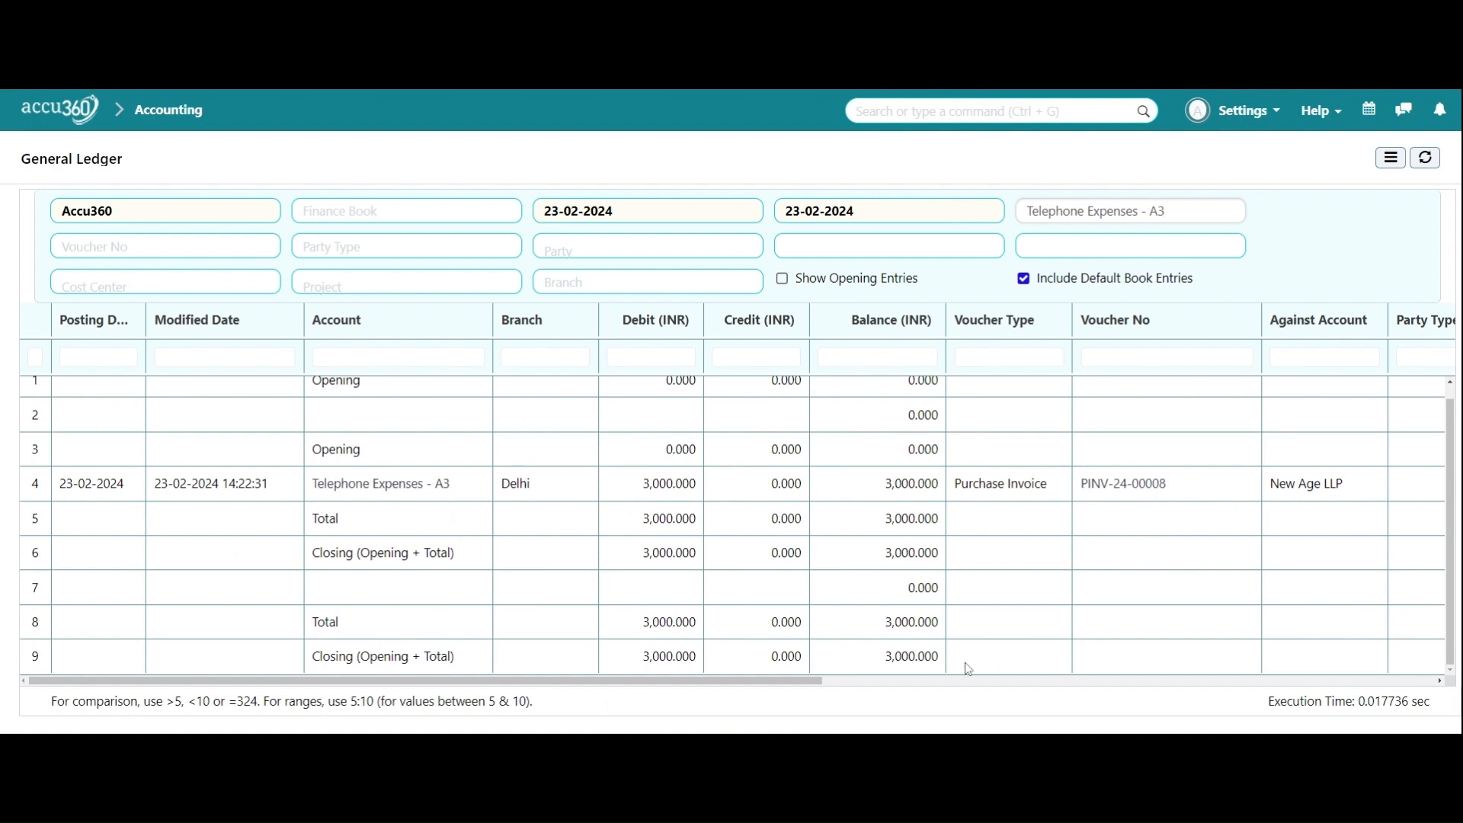
{"action": "left_click_drag", "start_coordinate": [814, 688], "coordinate": [1112, 689]}
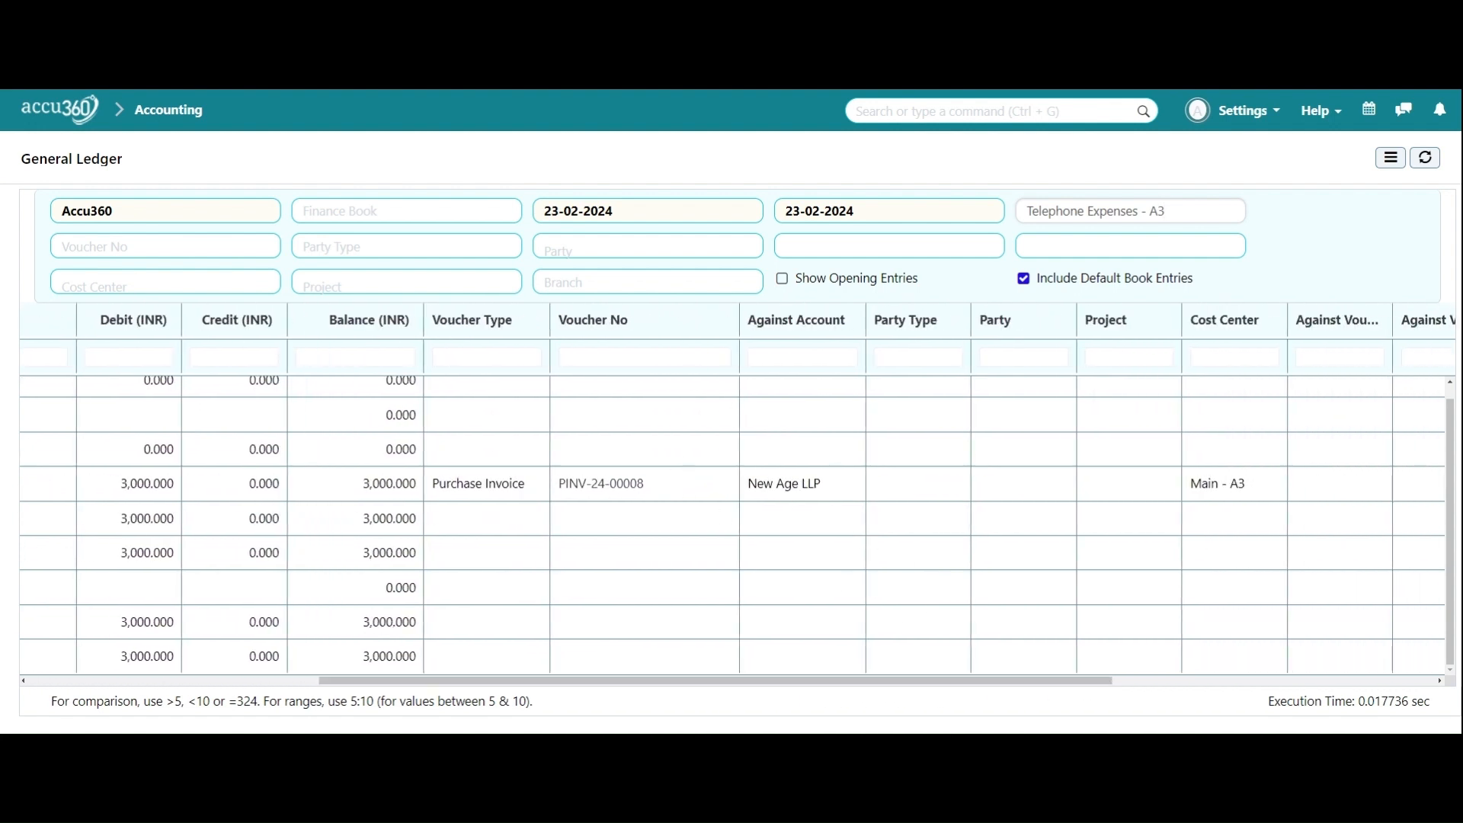
{"action": "left_click", "coordinate": [92, 104]}
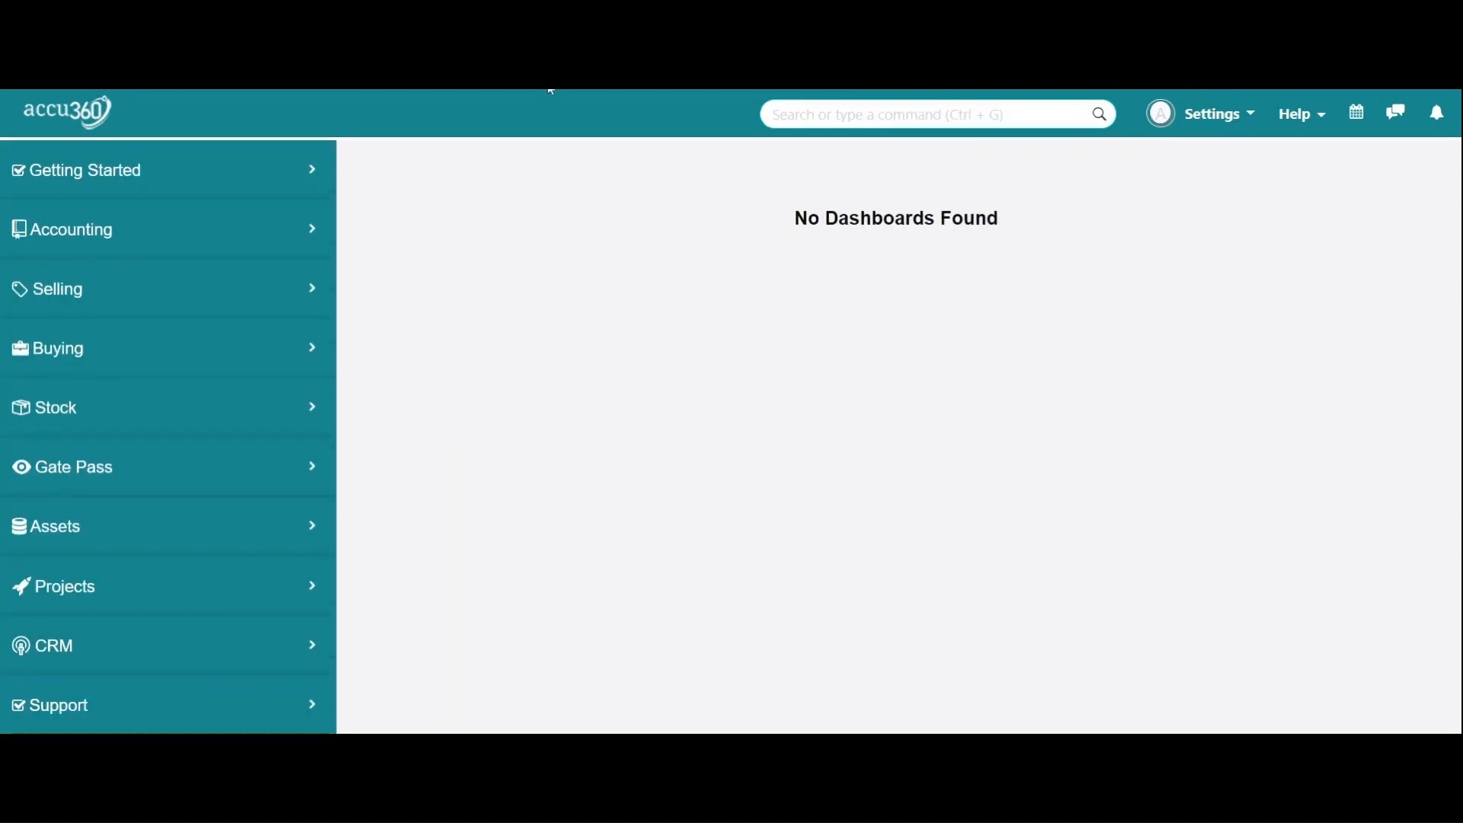